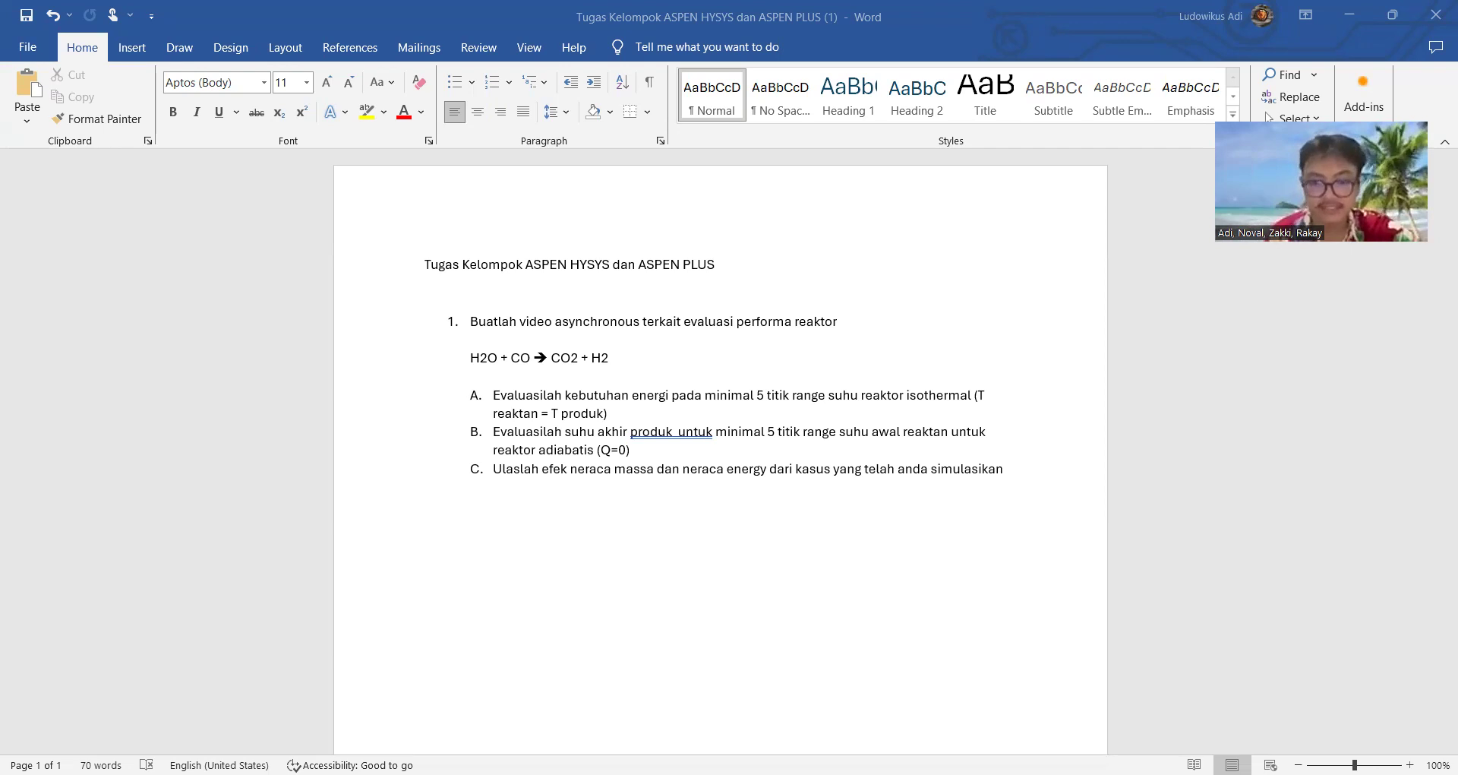
# - Switch to Aspen HYSYS and create a new component list containing the pure component H2O
pyautogui.click(777, 685)
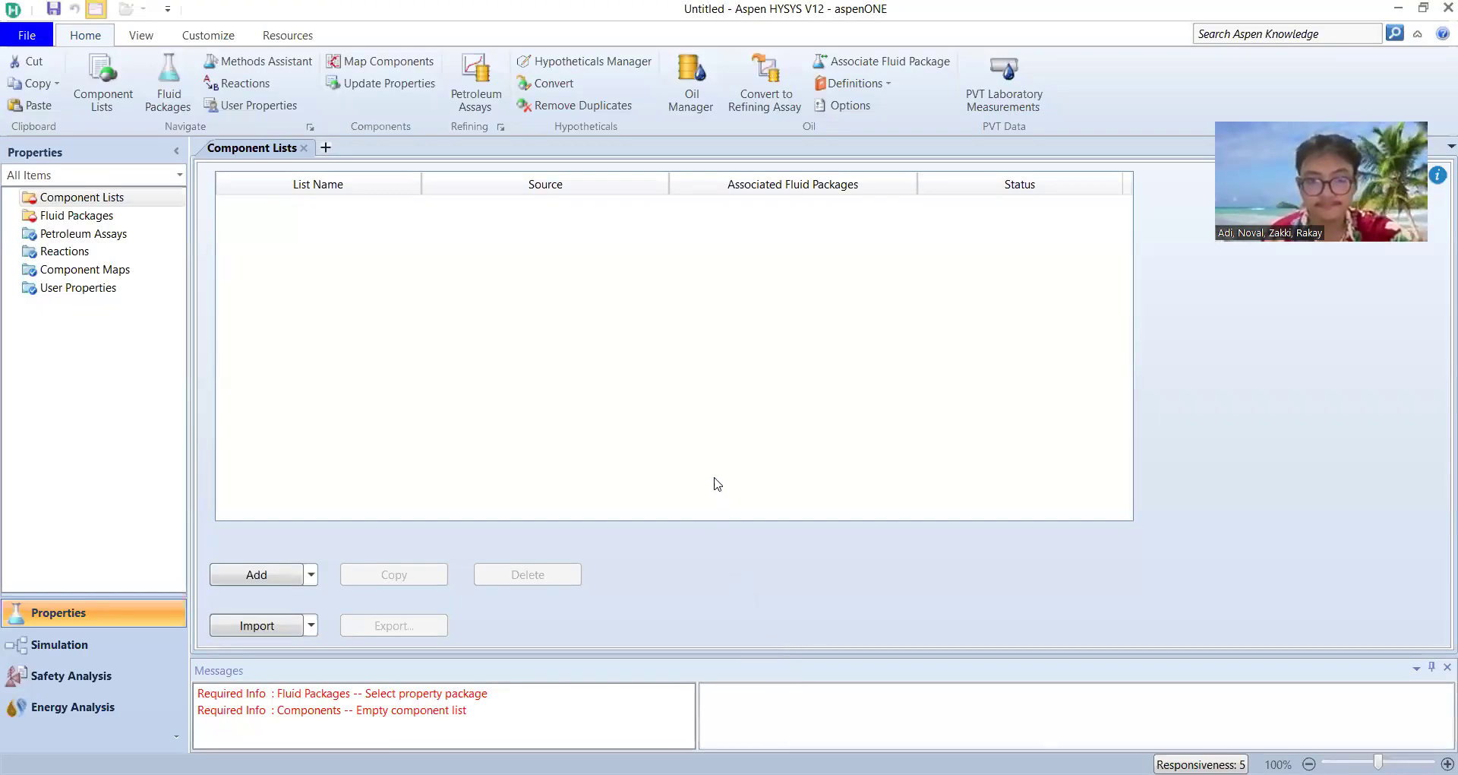
pyautogui.click(271, 579)
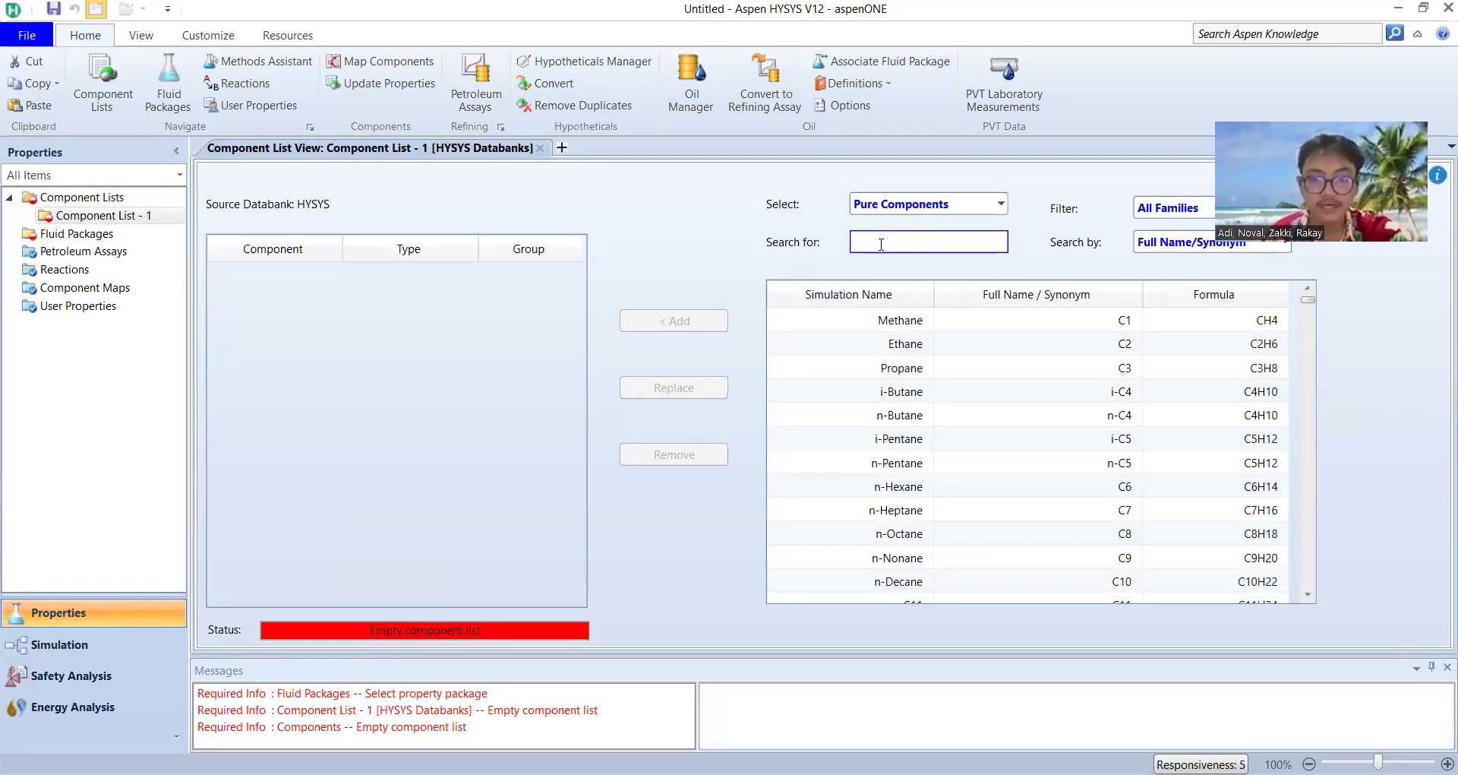
pyautogui.write('h2o')
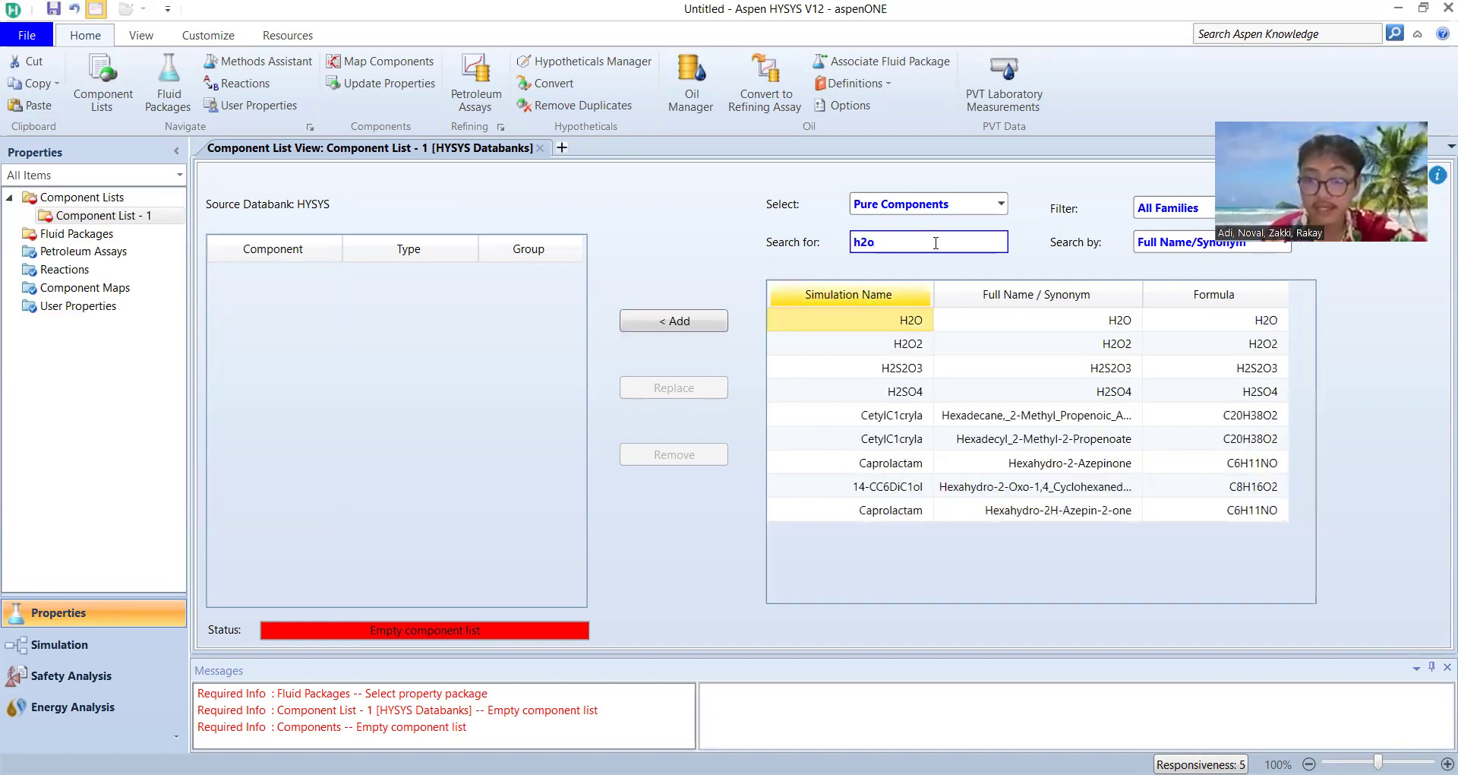
pyautogui.click(900, 322)
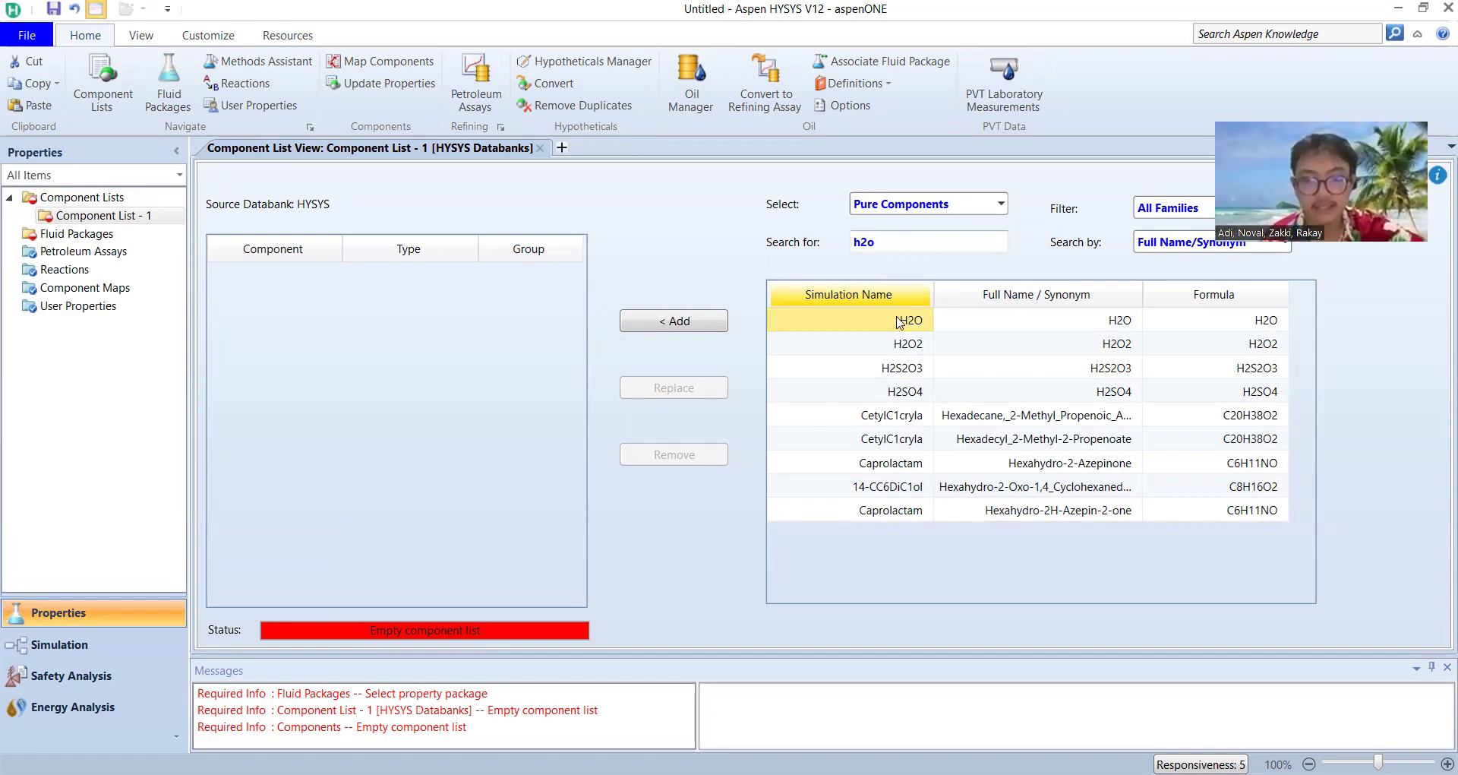
pyautogui.doubleClick(900, 322)
# - Search the pure components for co2 and add CO2 to the component list
pyautogui.click(896, 243)
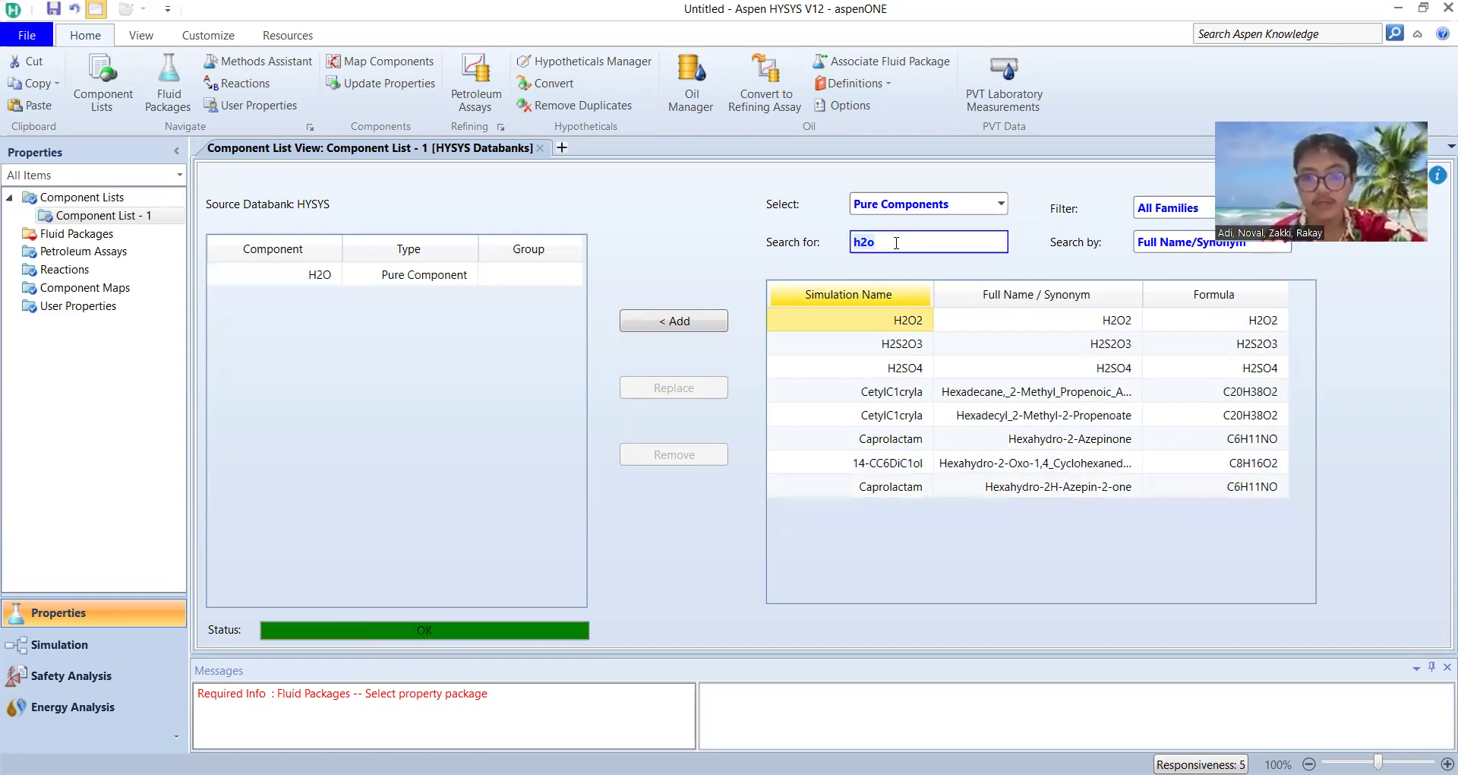
pyautogui.write('co2')
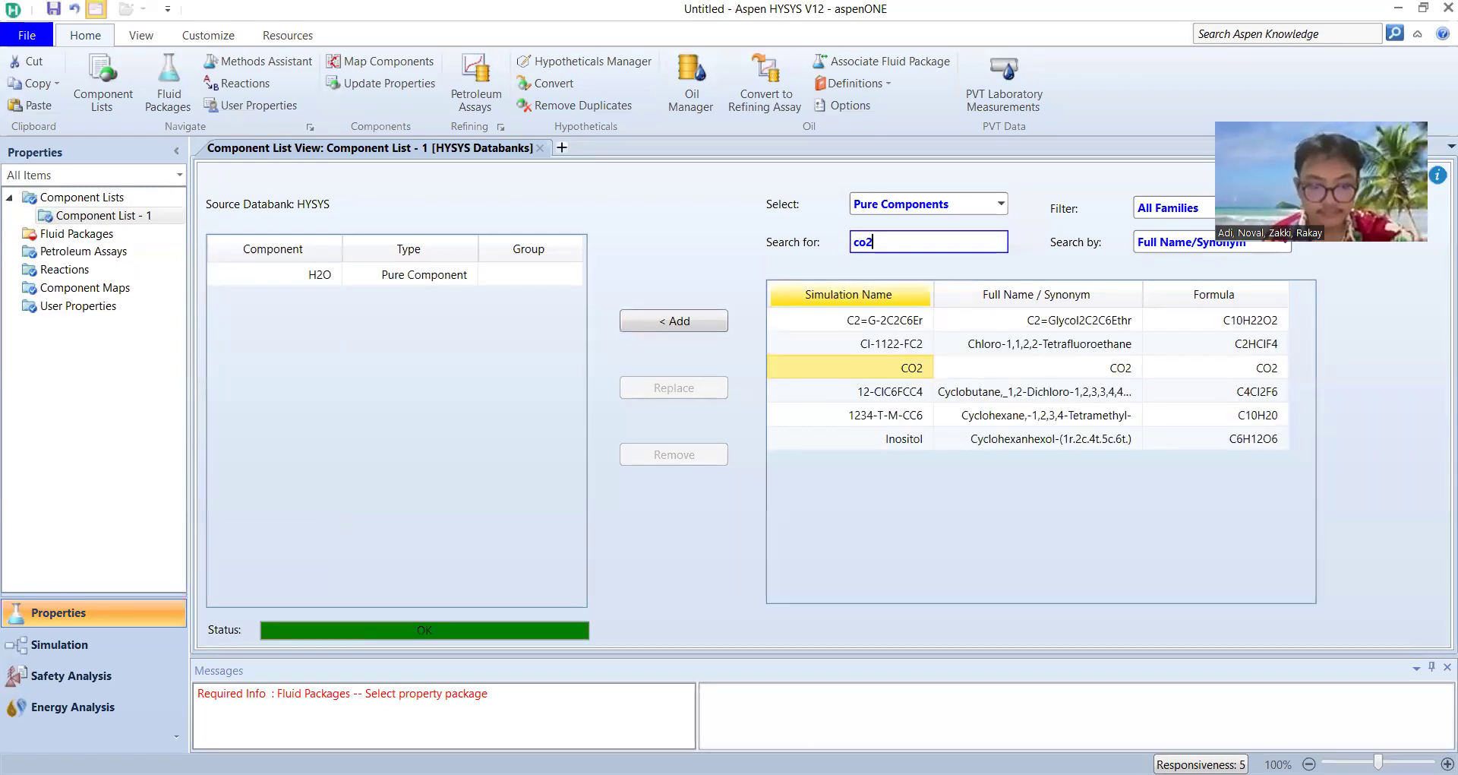
pyautogui.click(904, 370)
pyautogui.doubleClick(903, 370)
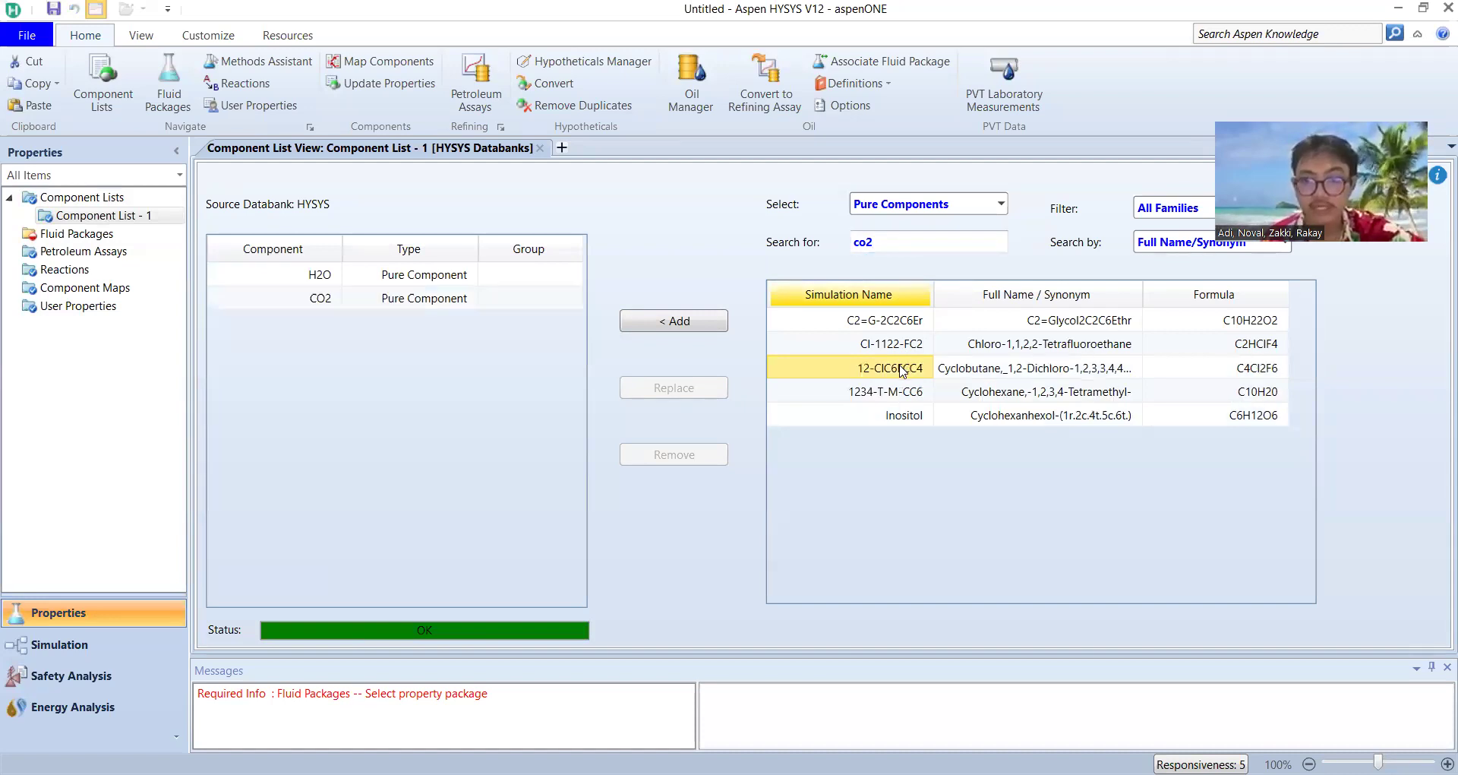
# - Change the component search to co and add CO to the component list
pyautogui.click(898, 244)
pyautogui.click(897, 244)
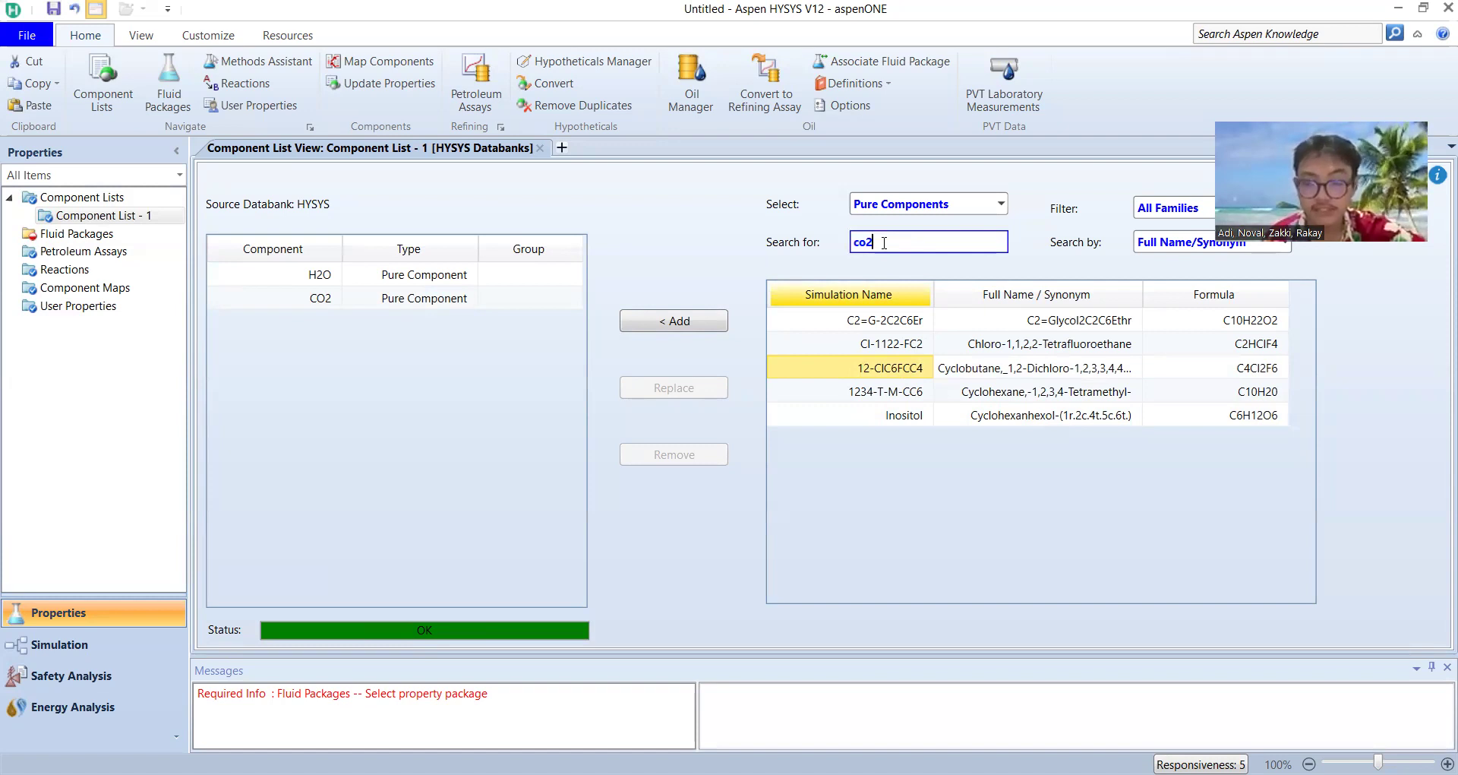
pyautogui.press('BackSpace')
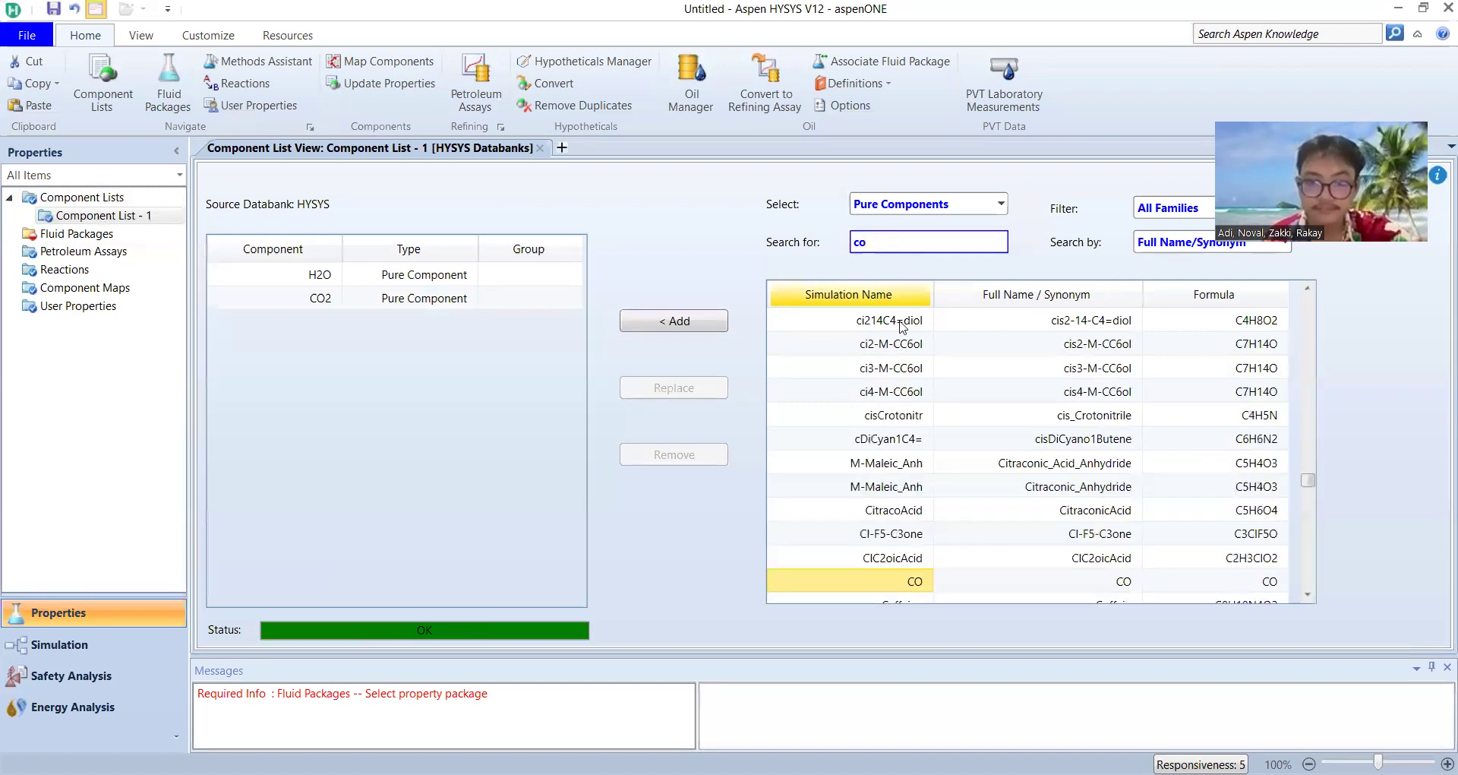
pyautogui.click(910, 583)
pyautogui.doubleClick(912, 585)
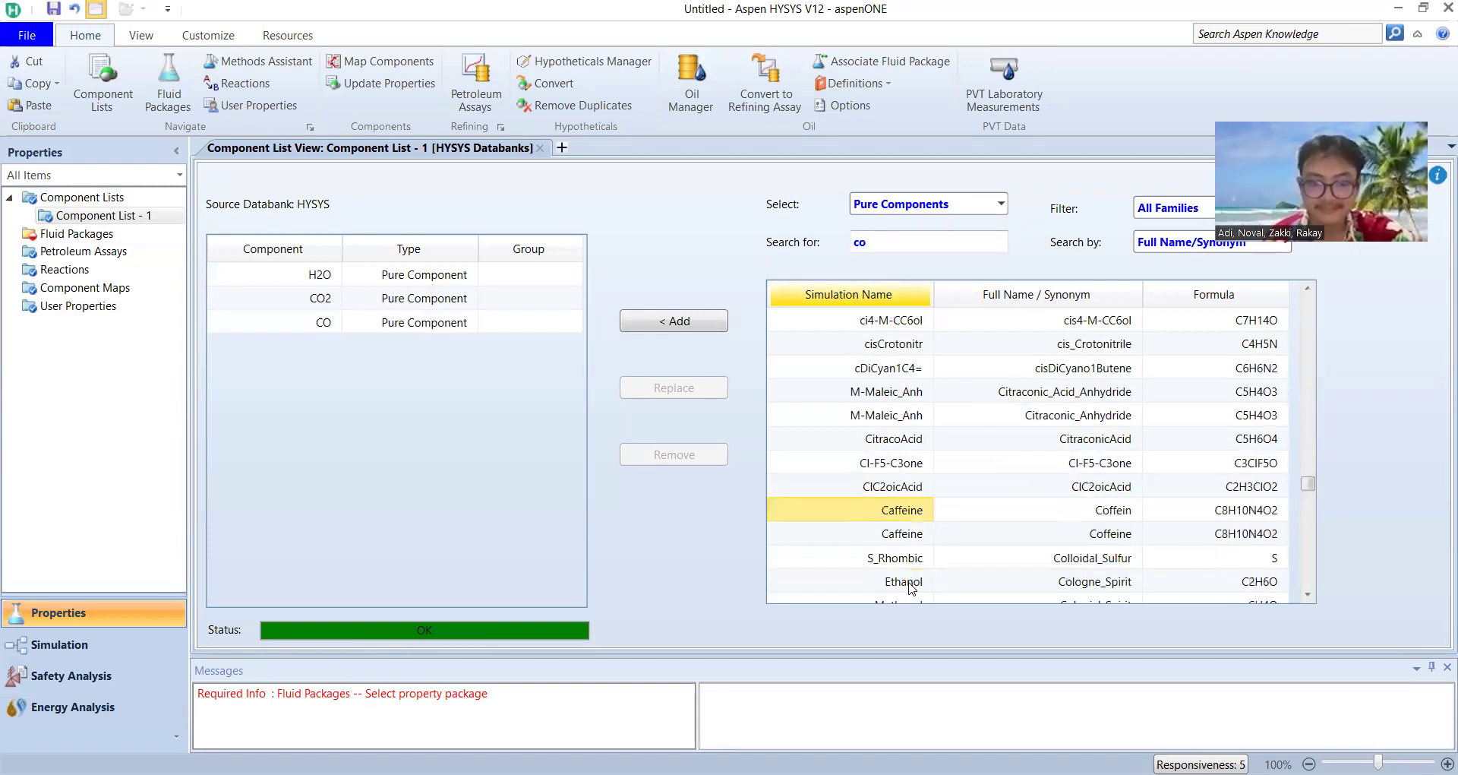
# - Search the pure components for h2 and add Hydrogen to the component list
pyautogui.click(925, 244)
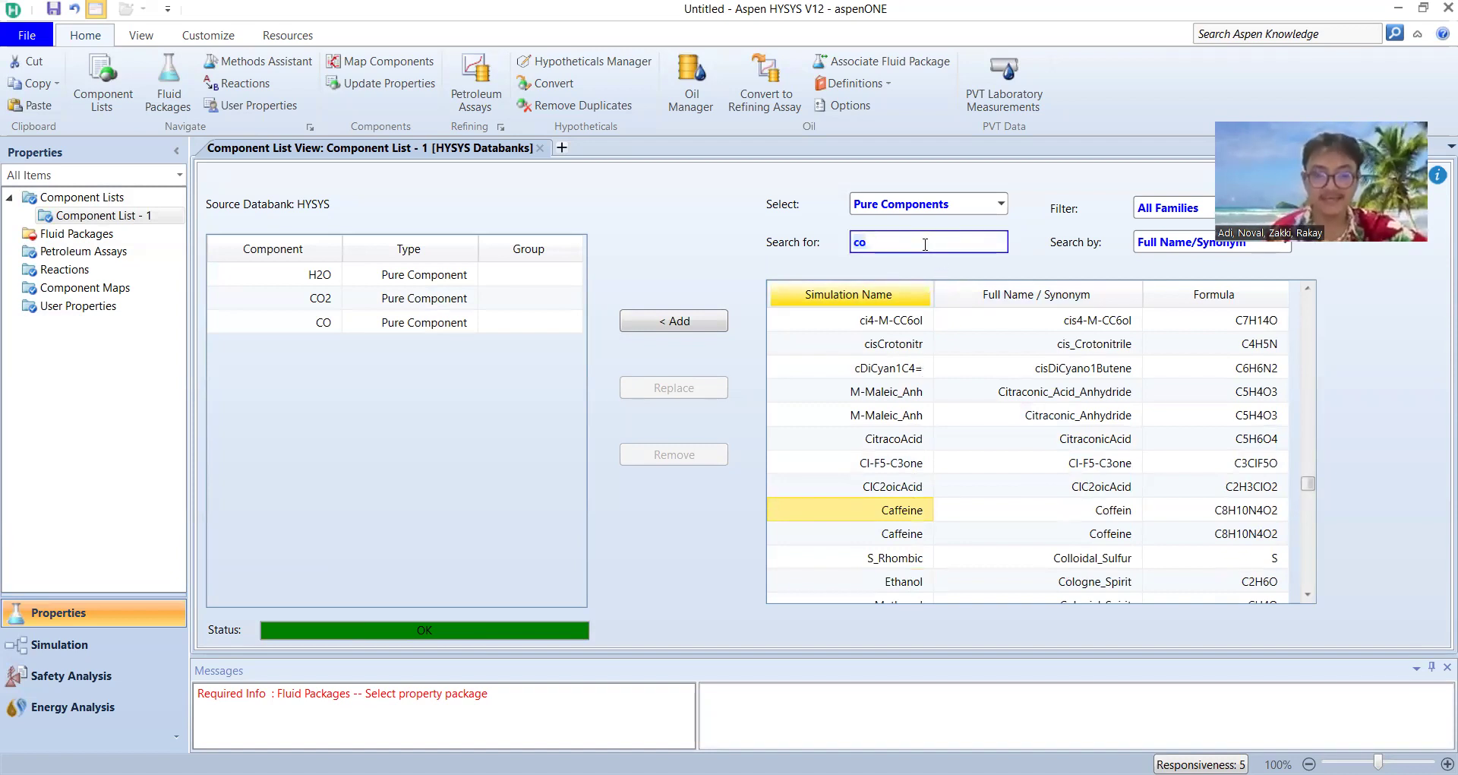
pyautogui.press('BackSpace')
pyautogui.press('BackSpace')
pyautogui.write('h2')
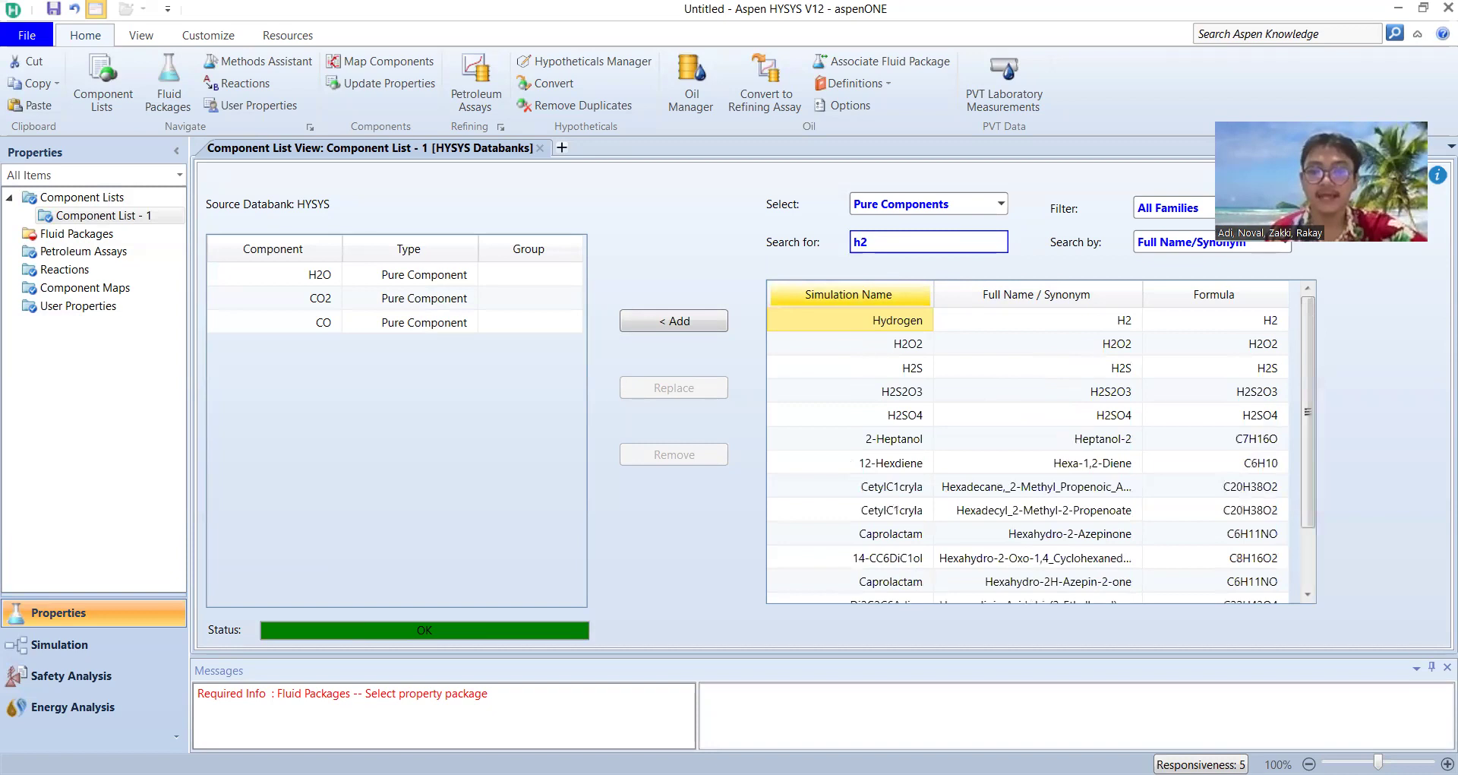
pyautogui.doubleClick(902, 324)
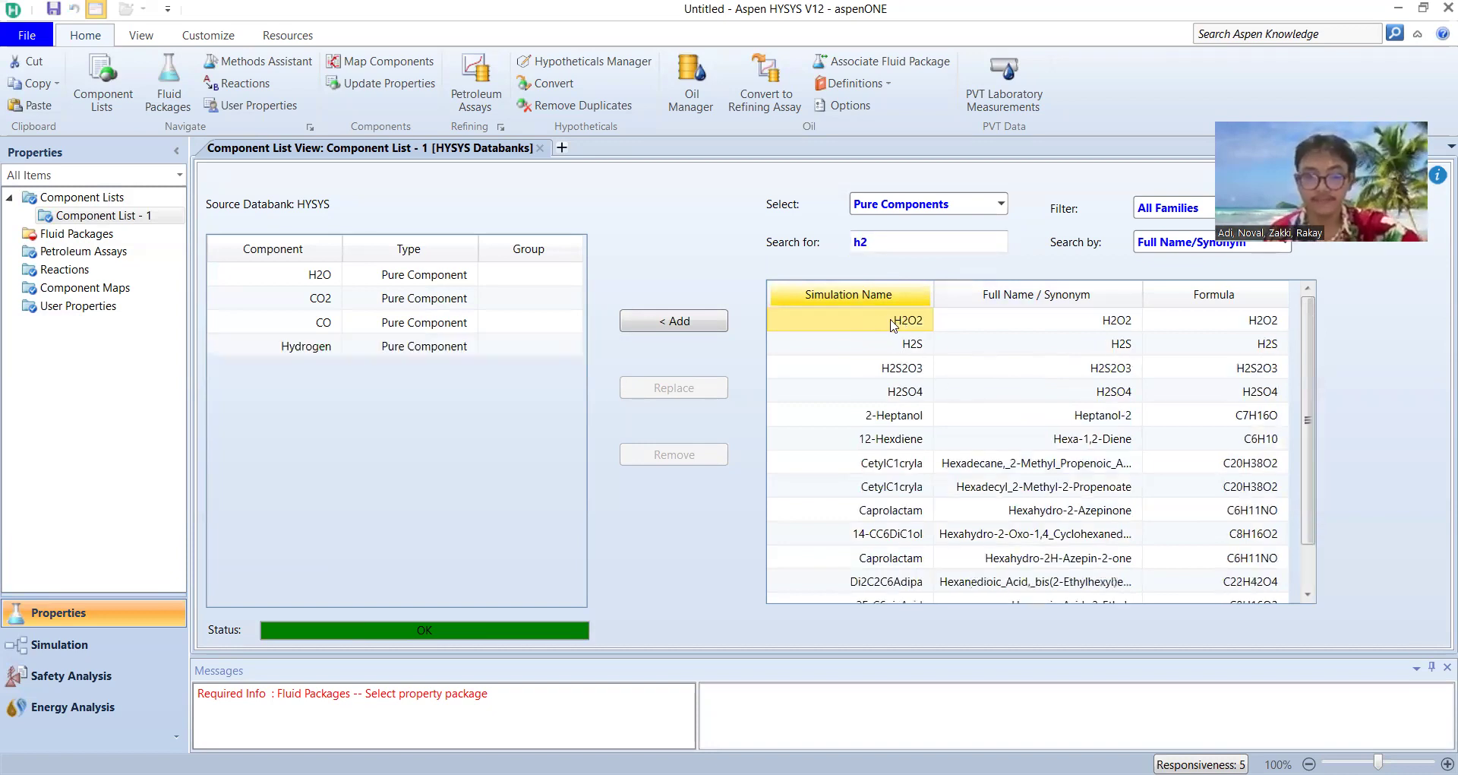
# - Create a fluid package for the component list using the Peng-Robinson property package
pyautogui.click(116, 236)
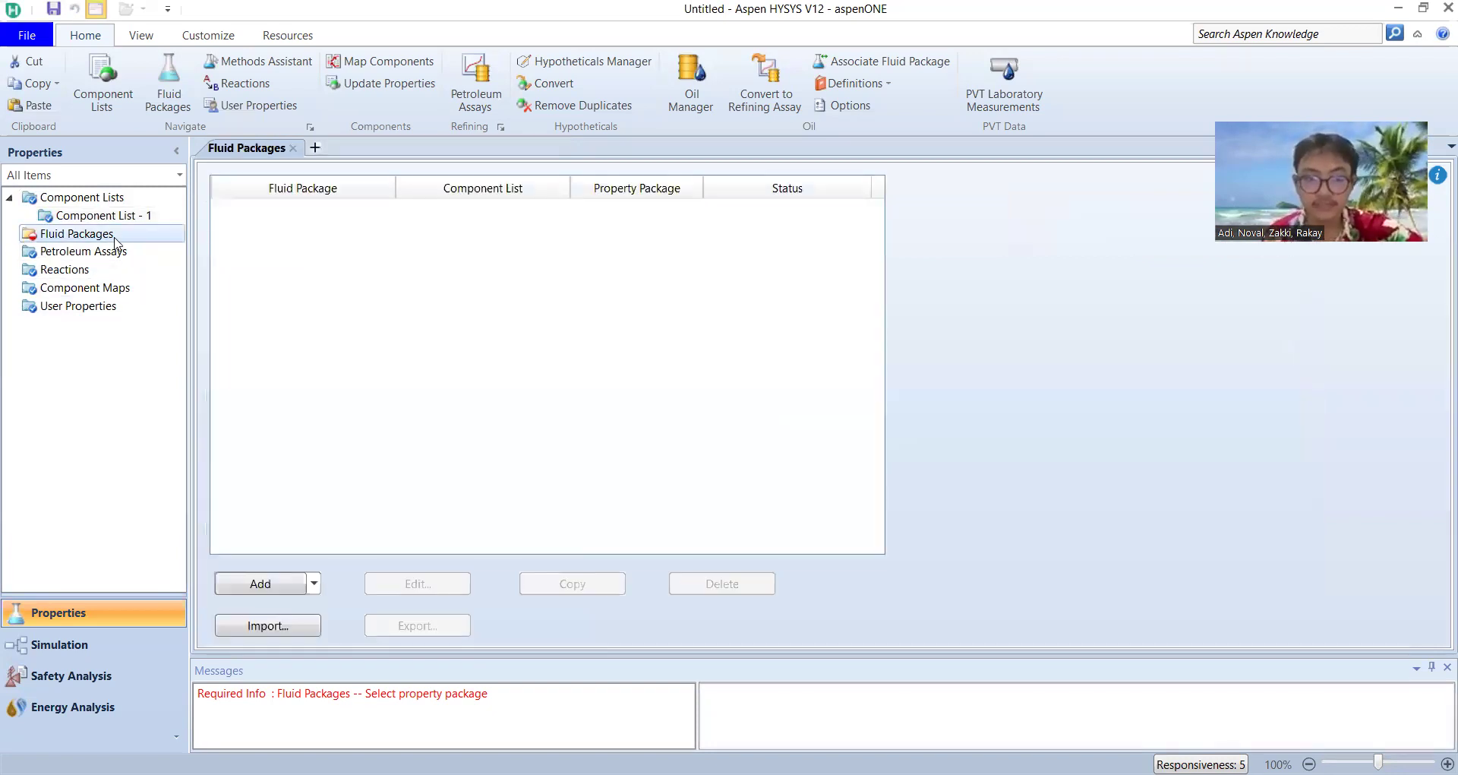
pyautogui.click(278, 589)
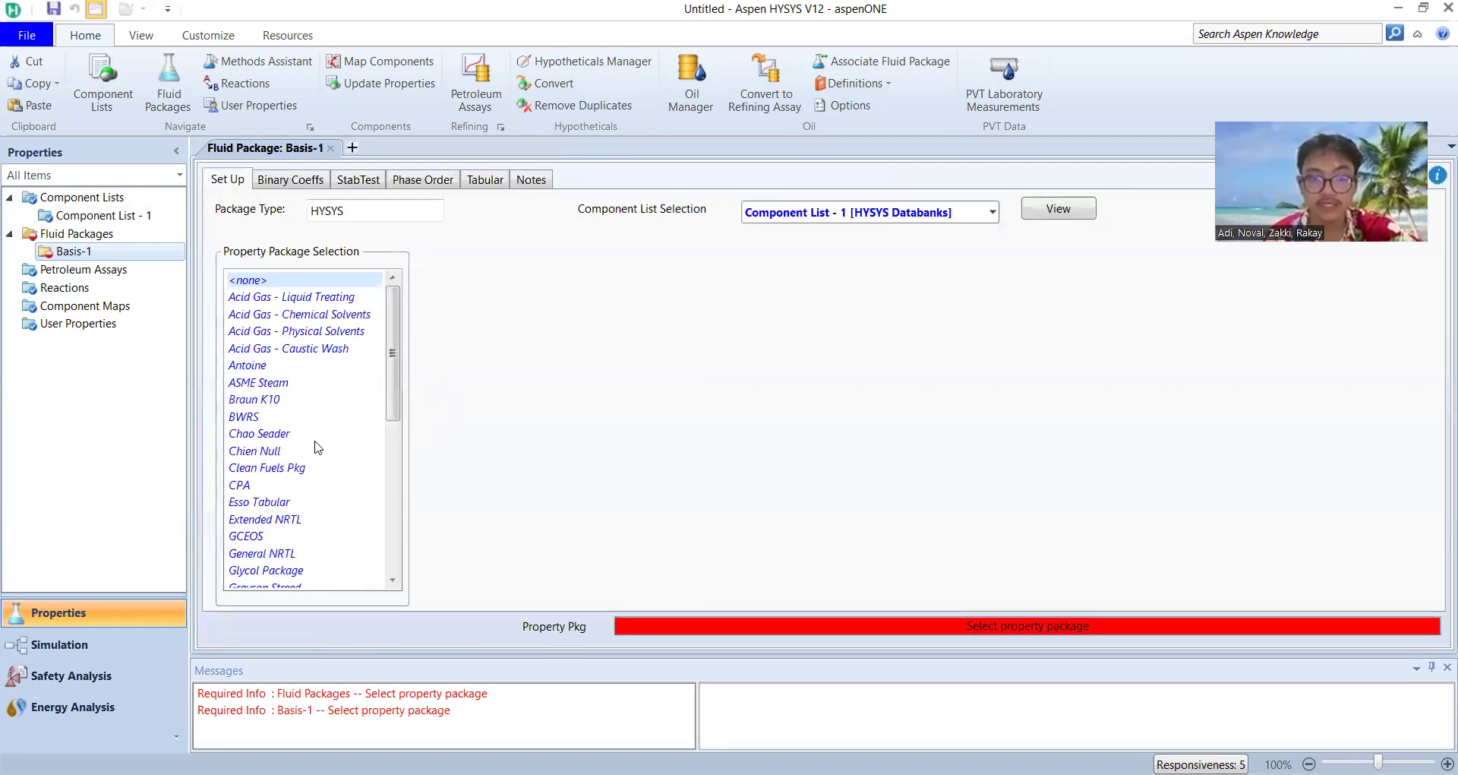
pyautogui.scroll(-3, 319, 448)
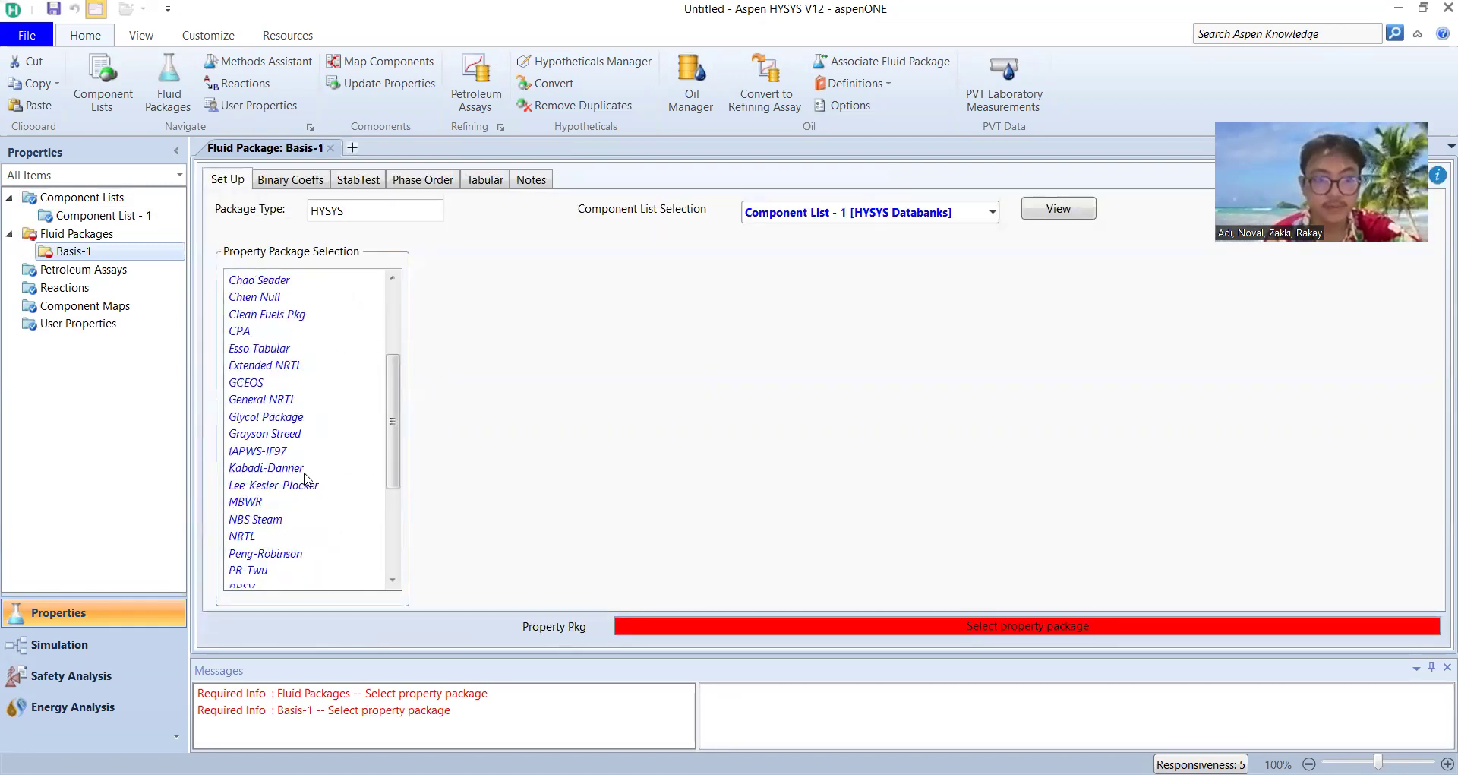
pyautogui.scroll(-2, 300, 471)
pyautogui.click(301, 453)
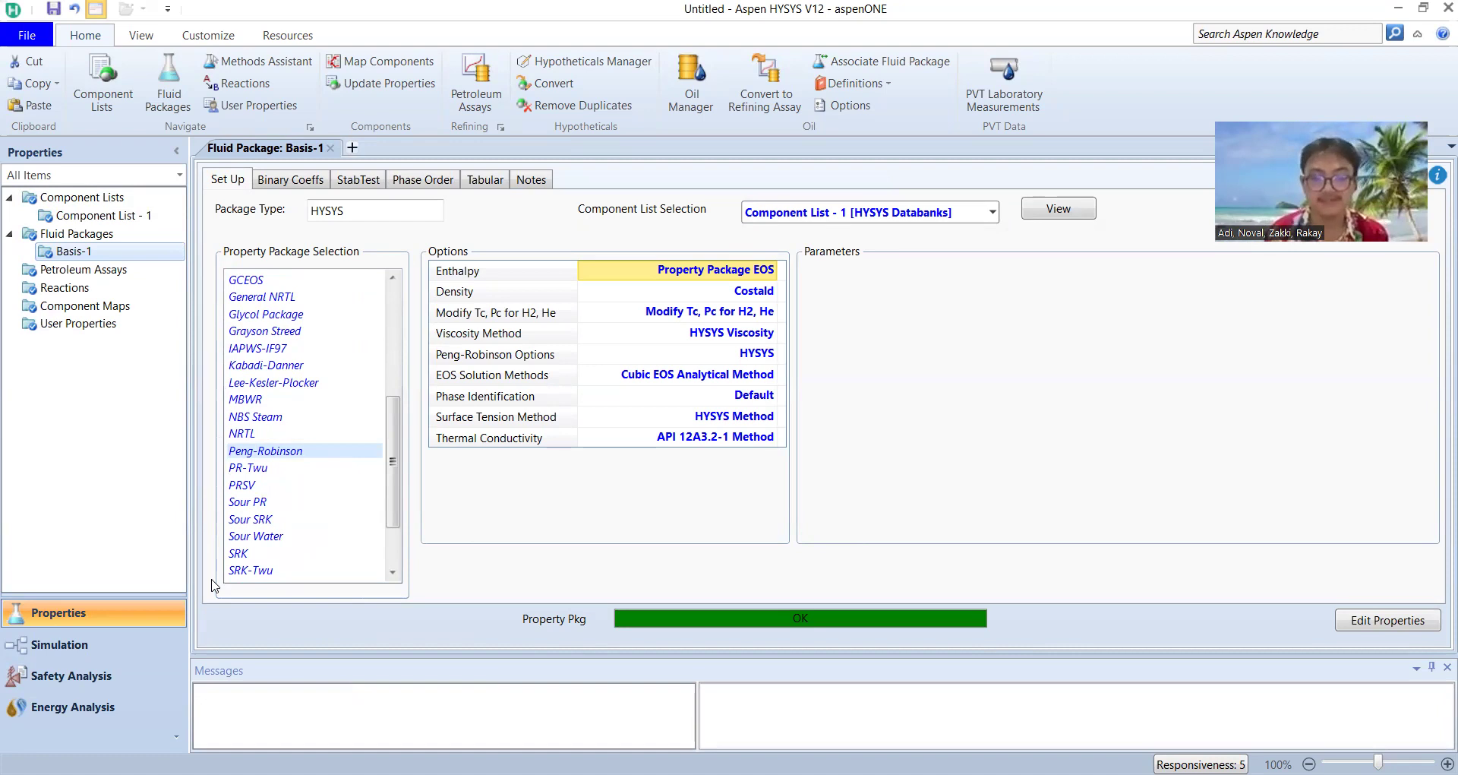
# - Enter the simulation environment and place a Gibbs reactor on the empty flowsheet
pyautogui.click(152, 644)
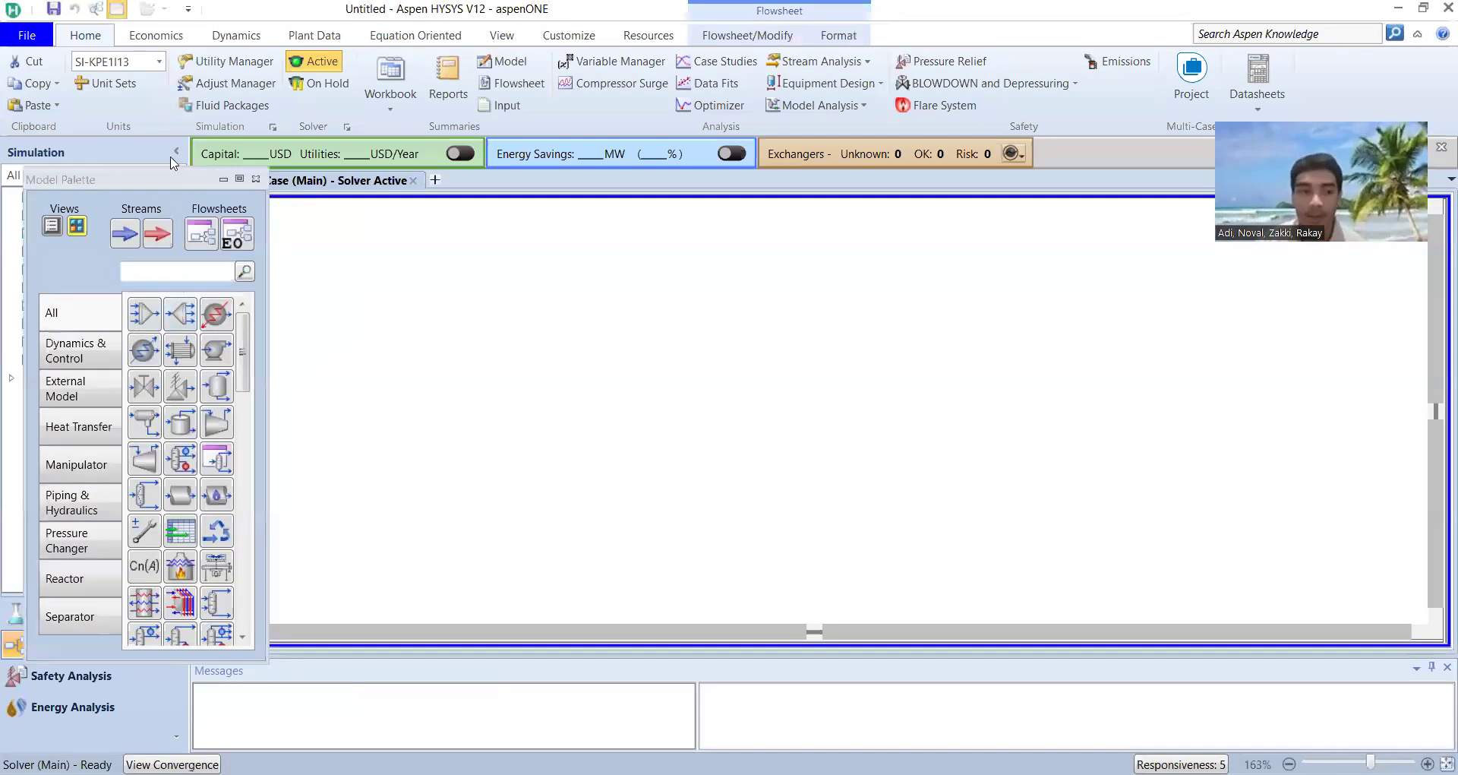
pyautogui.click(76, 566)
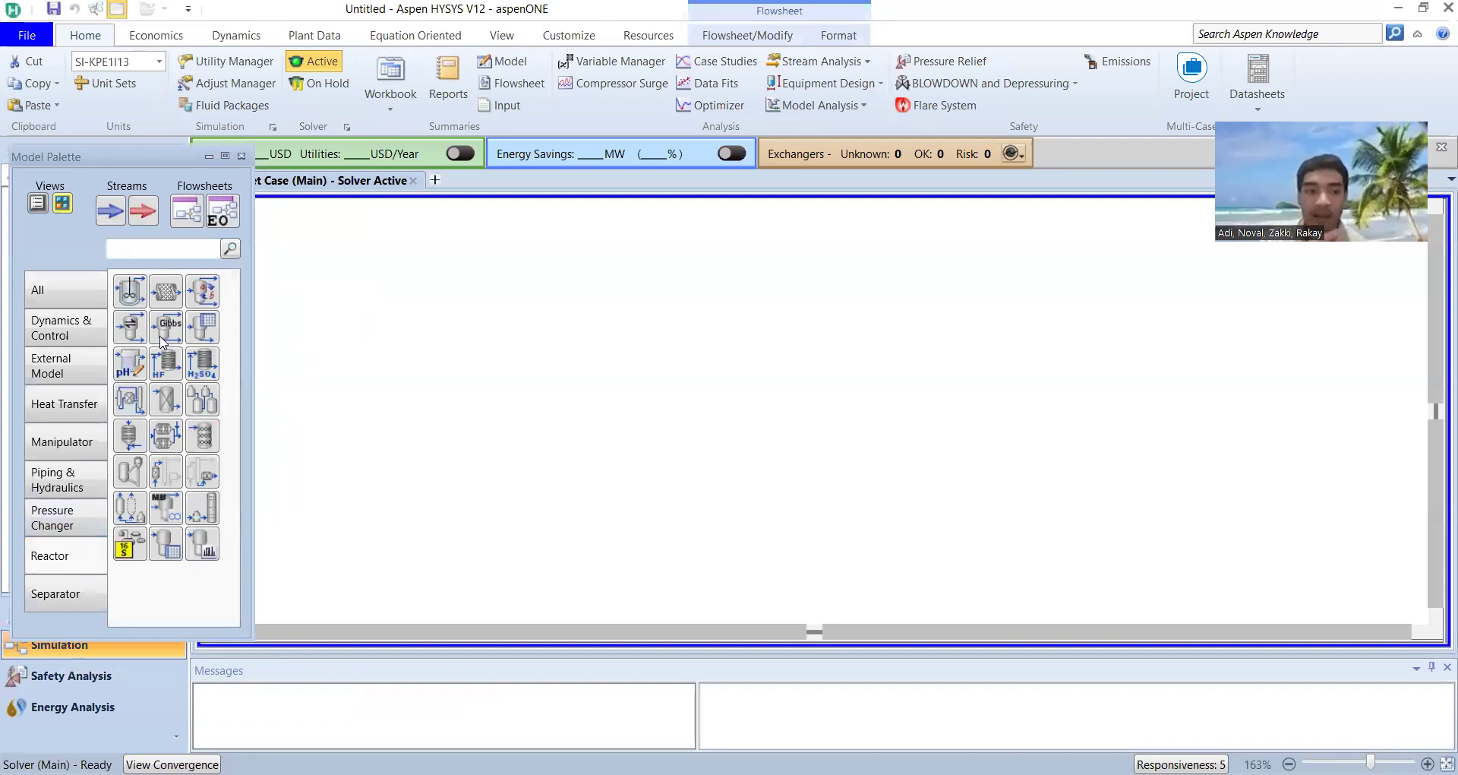
pyautogui.moveTo(171, 330); pyautogui.dragTo(483, 457)
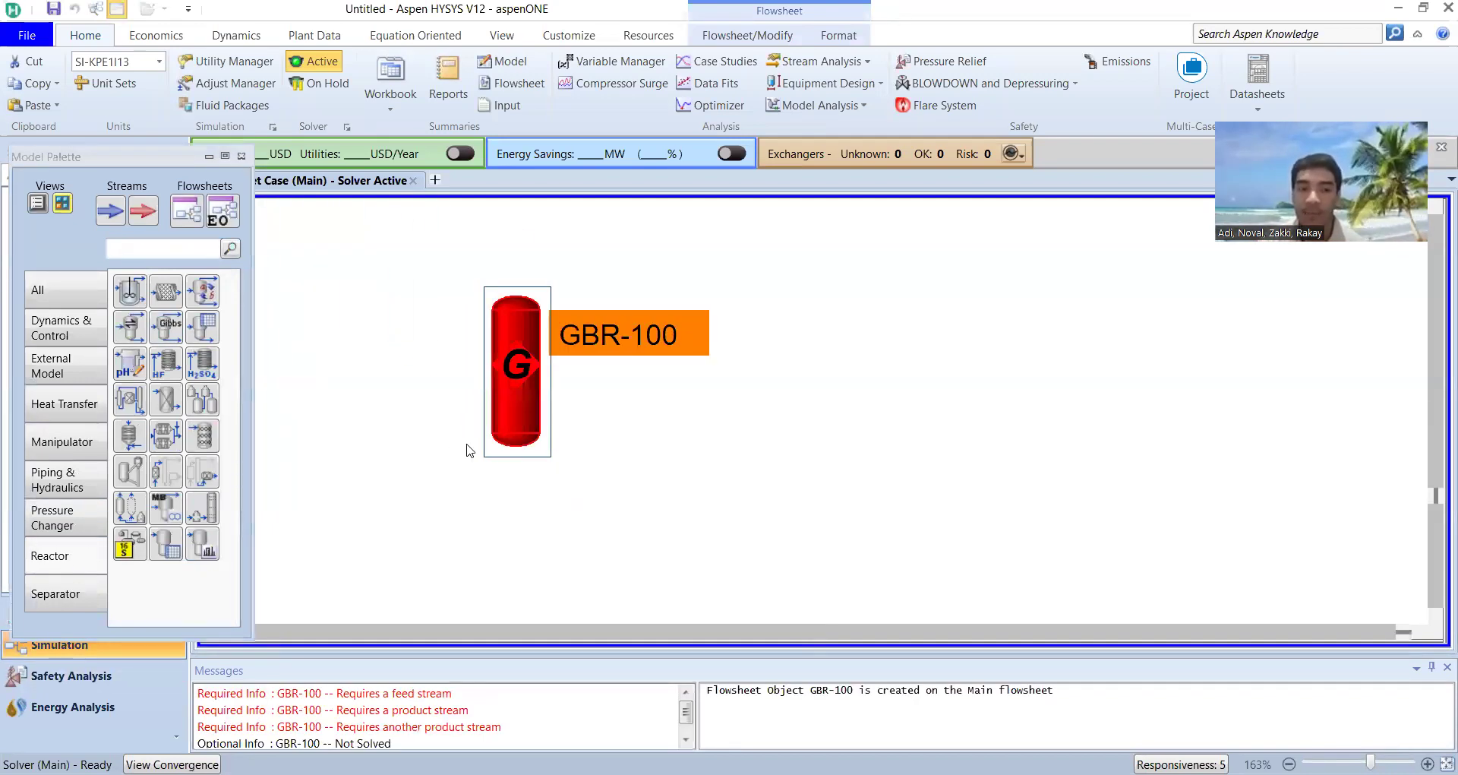
# - Add a material stream upstream of the Gibbs reactor and connect it to the reactor's feed inlet
pyautogui.click(110, 213)
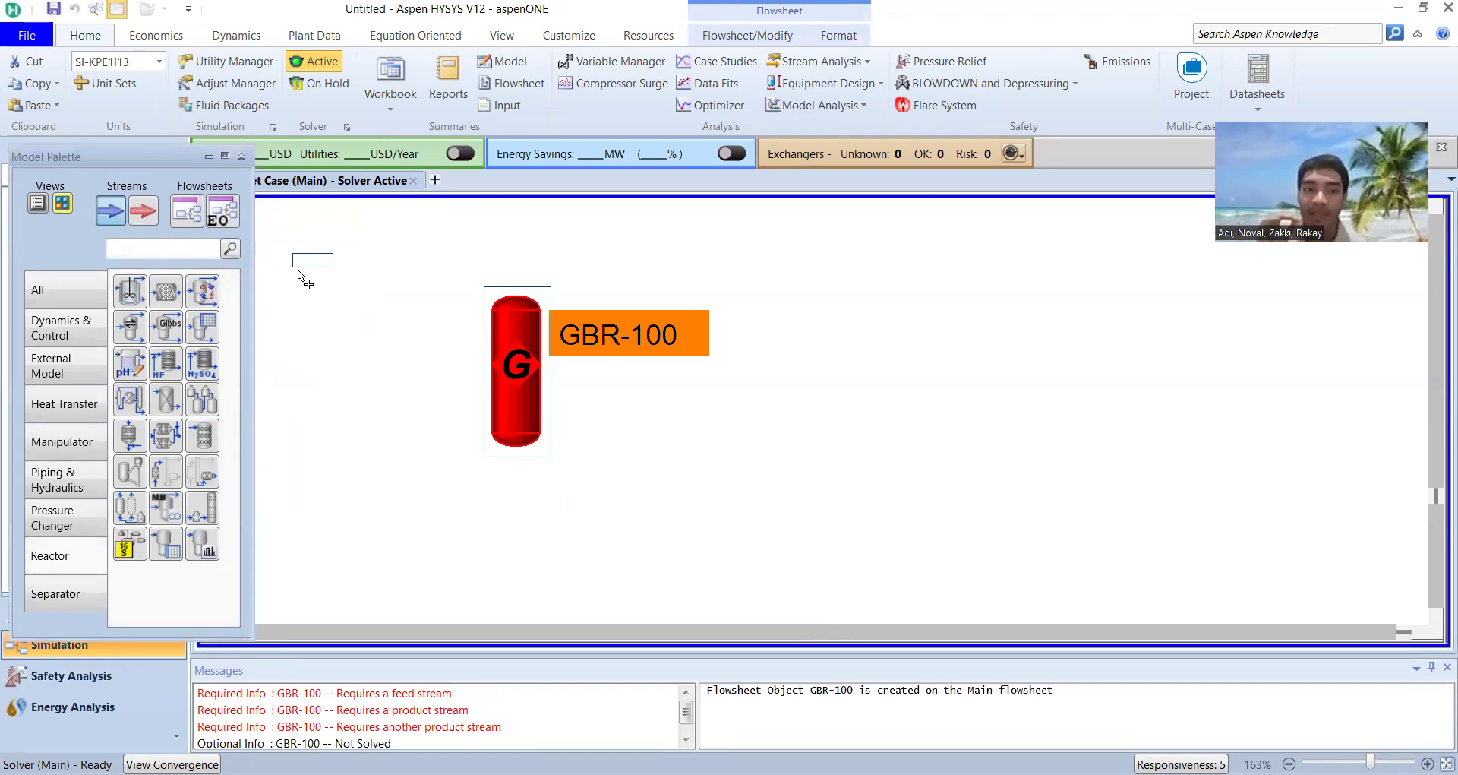
pyautogui.click(285, 297)
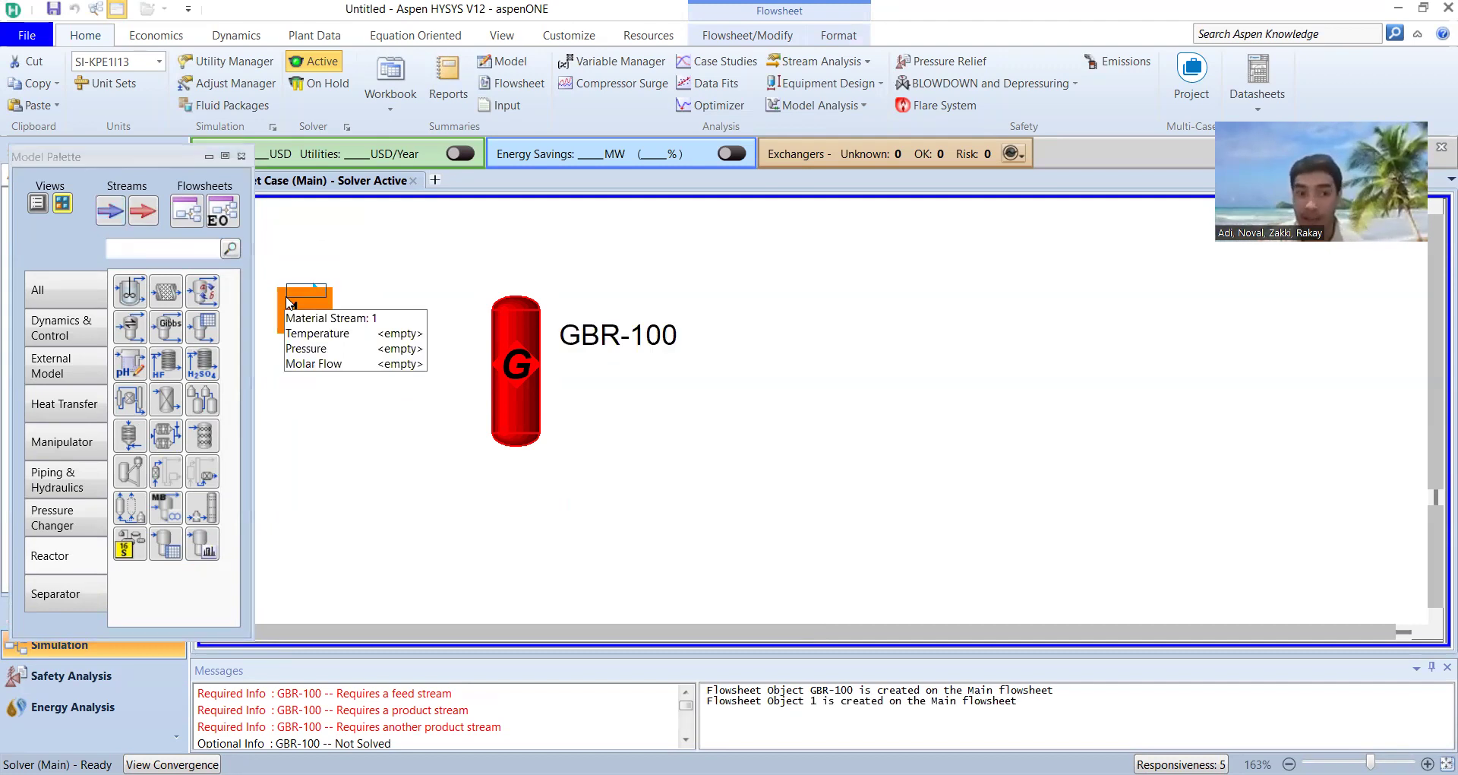
pyautogui.moveTo(319, 292); pyautogui.dragTo(494, 339)
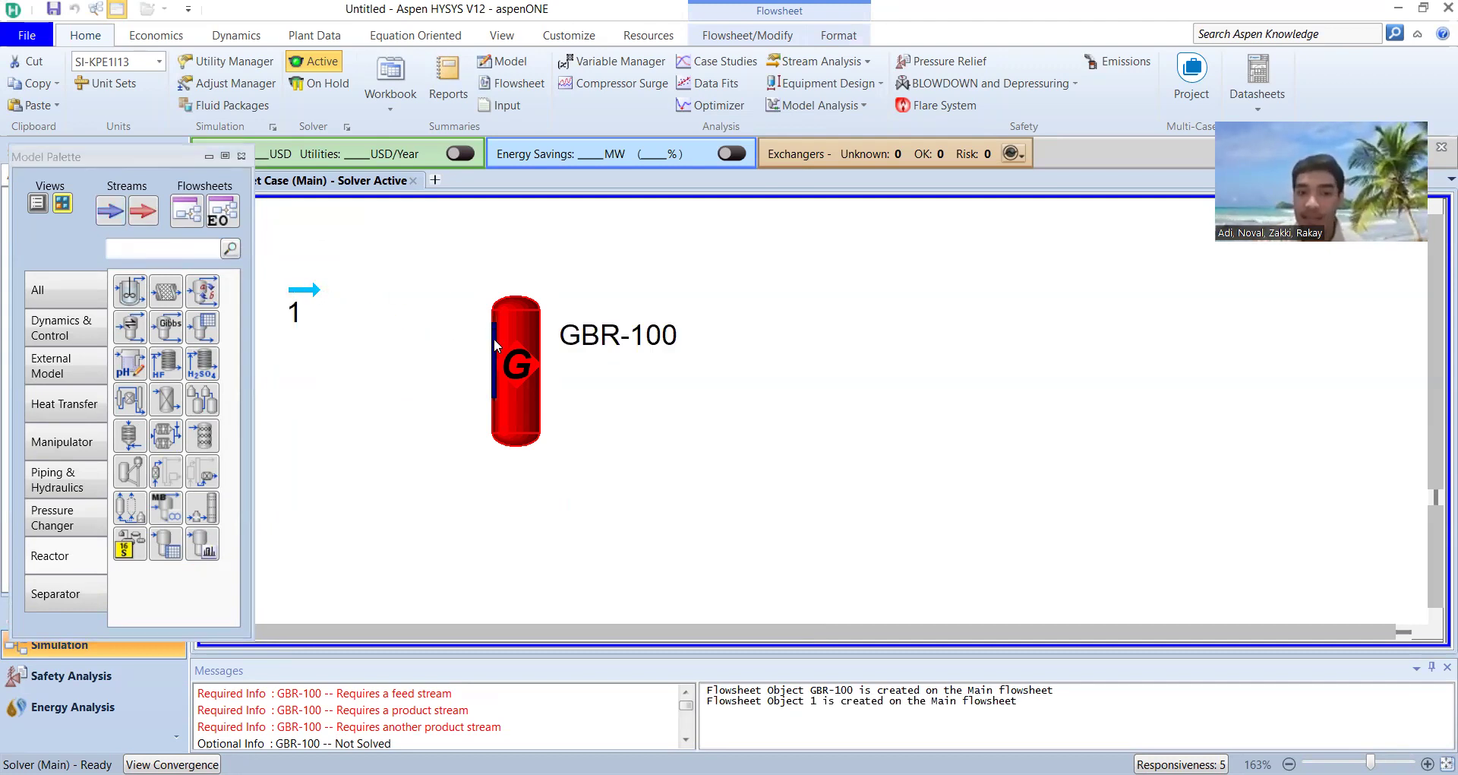
# - Add two product material streams and connect them to the Gibbs reactor's top vapour outlet and bottom liquid outlet
pyautogui.click(113, 214)
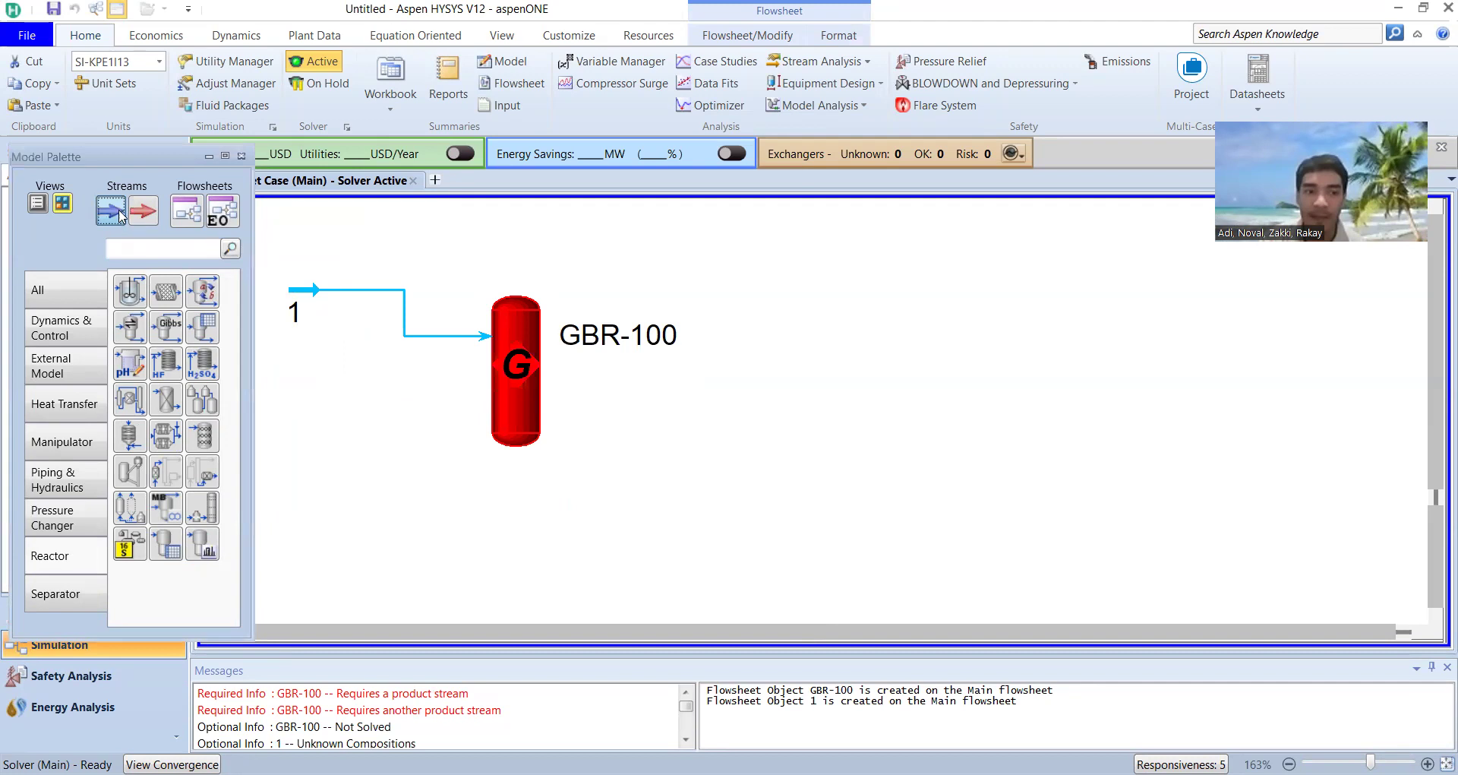
pyautogui.click(733, 302)
pyautogui.moveTo(731, 287); pyautogui.dragTo(518, 315)
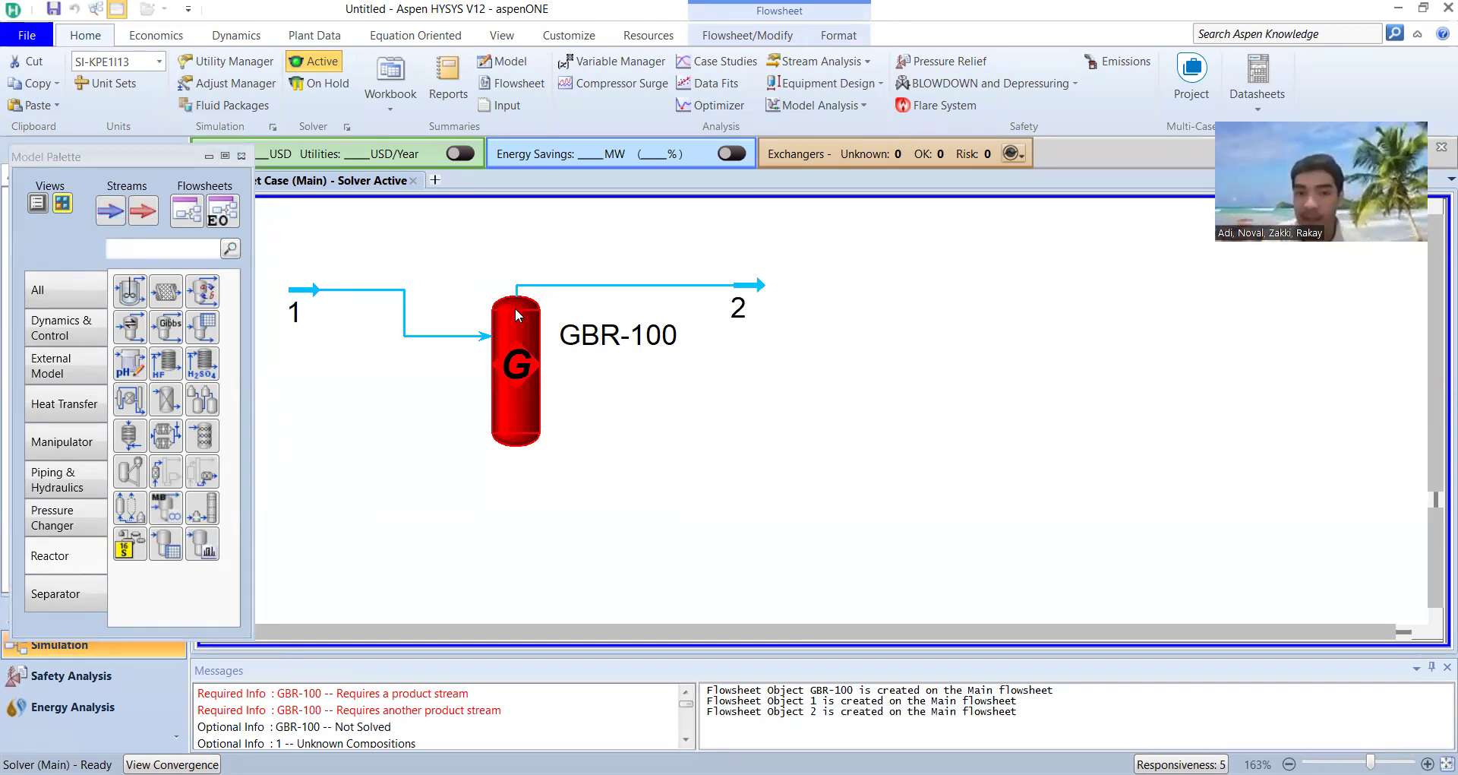
pyautogui.click(120, 216)
pyautogui.click(730, 480)
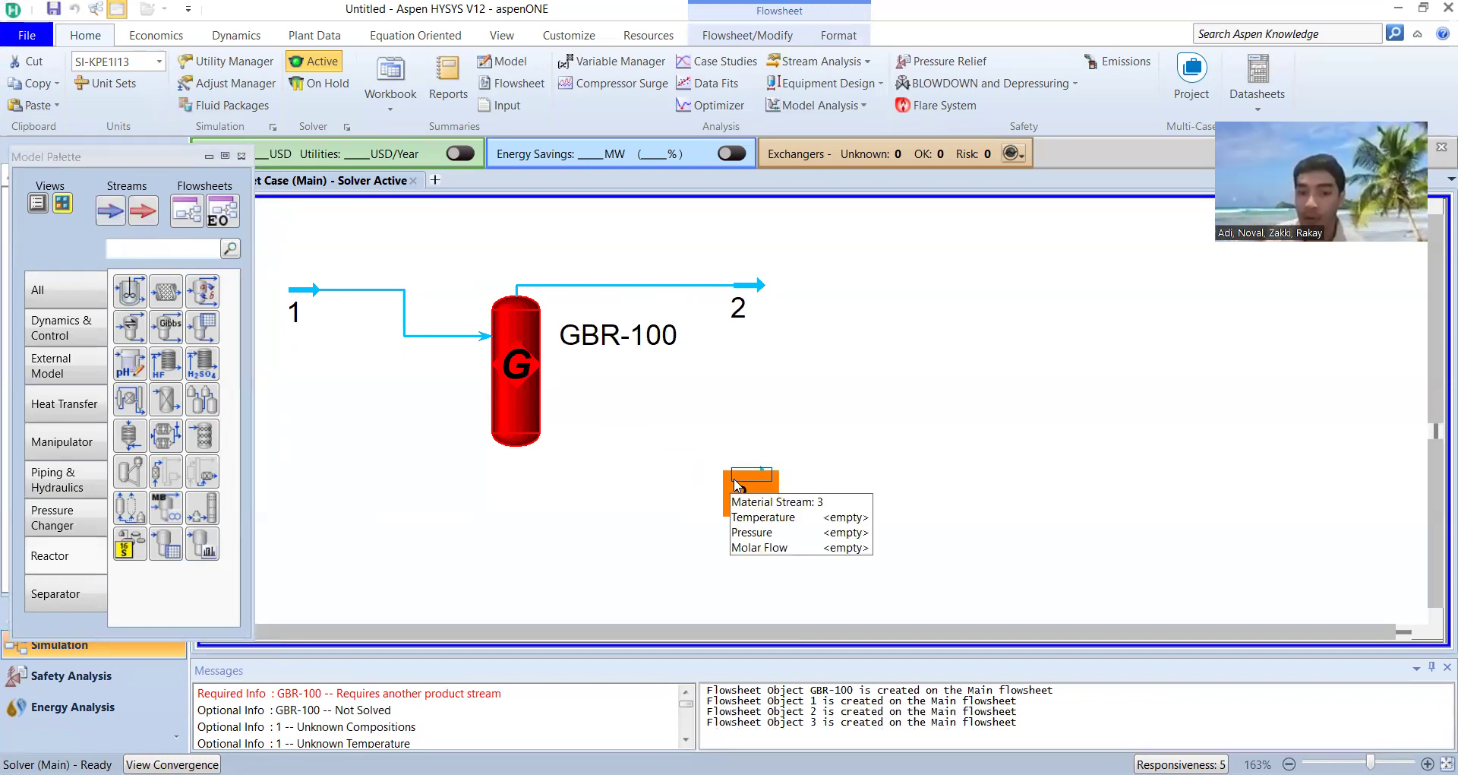
pyautogui.moveTo(739, 478); pyautogui.dragTo(516, 449)
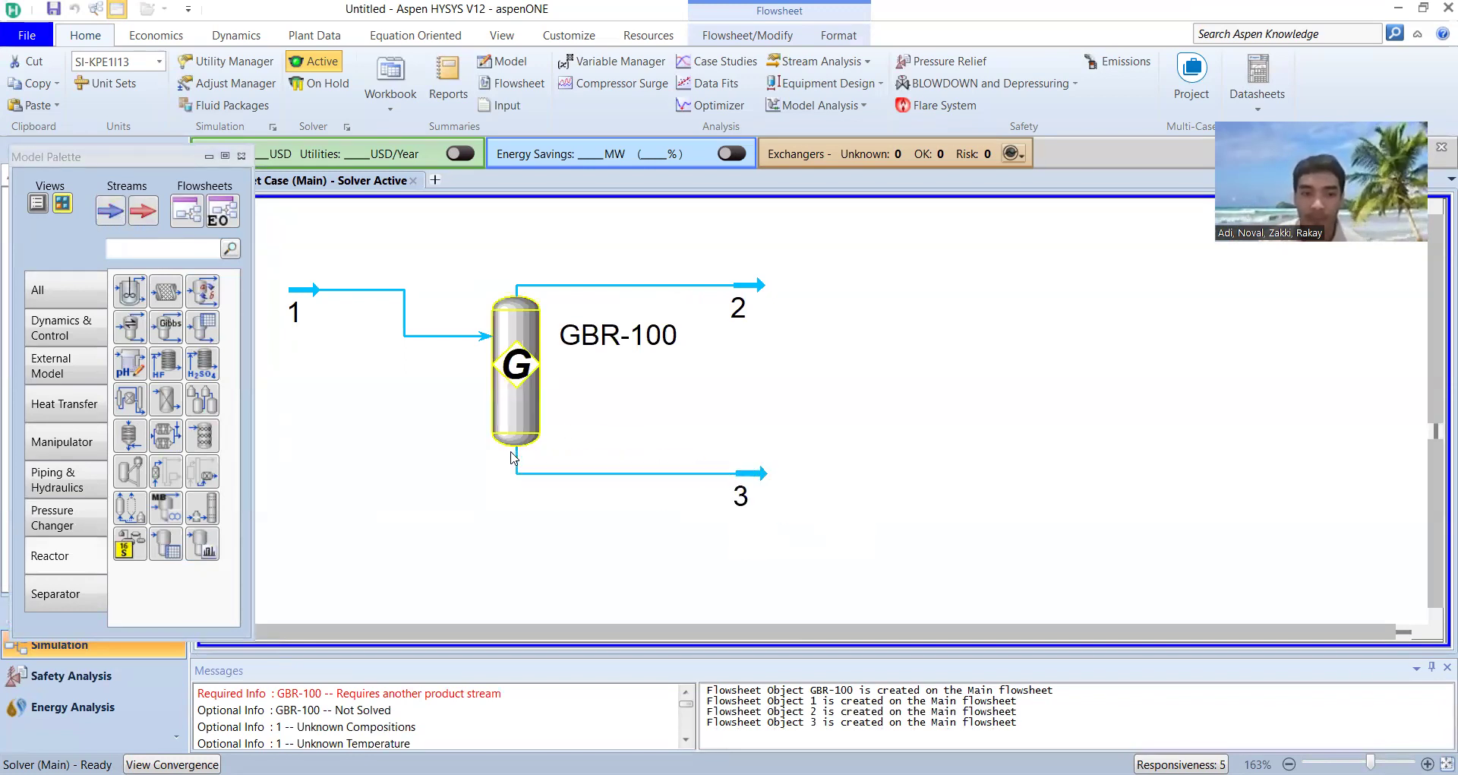
# - Add an energy stream below the feed, connect it to the Gibbs reactor's energy inlet, and close the model palette
pyautogui.click(146, 217)
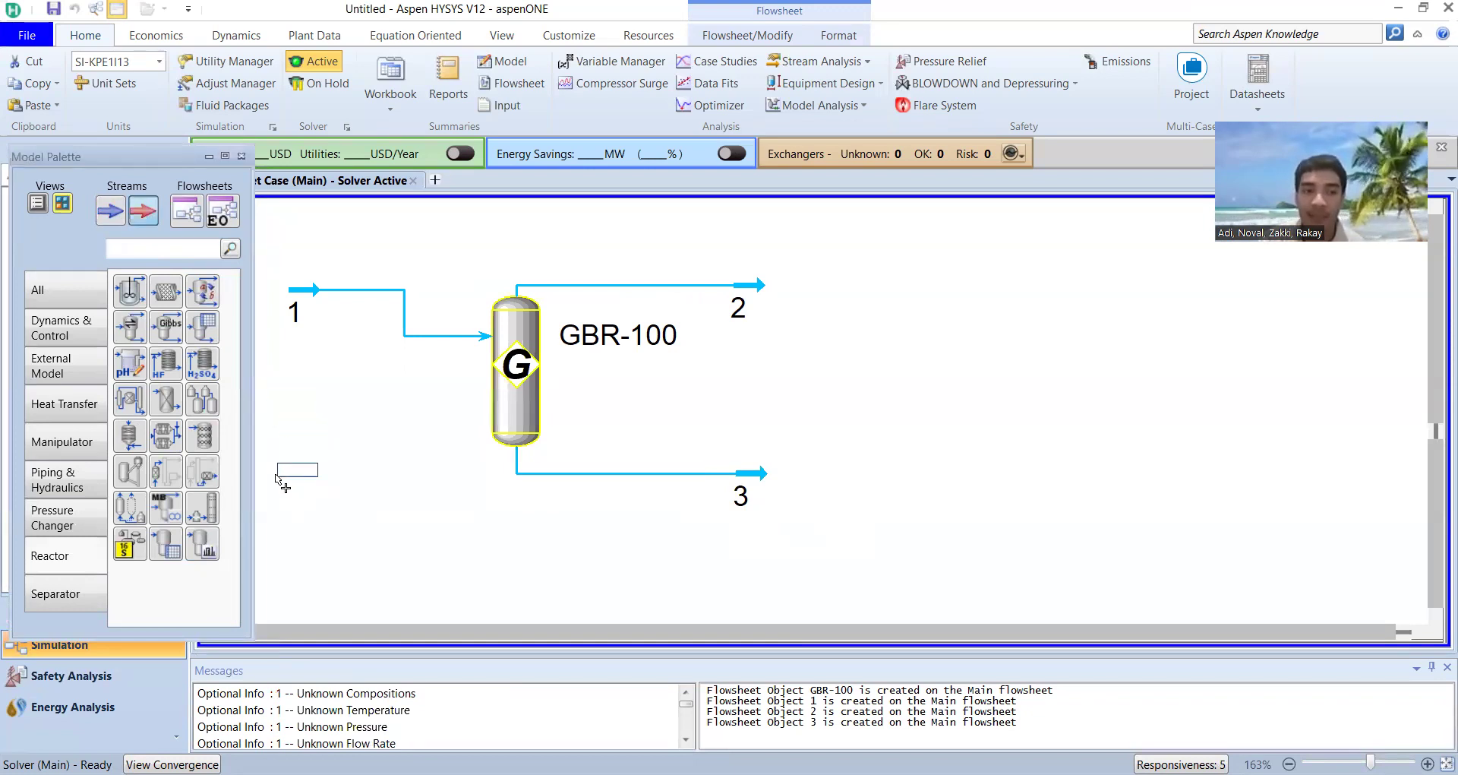
pyautogui.click(277, 475)
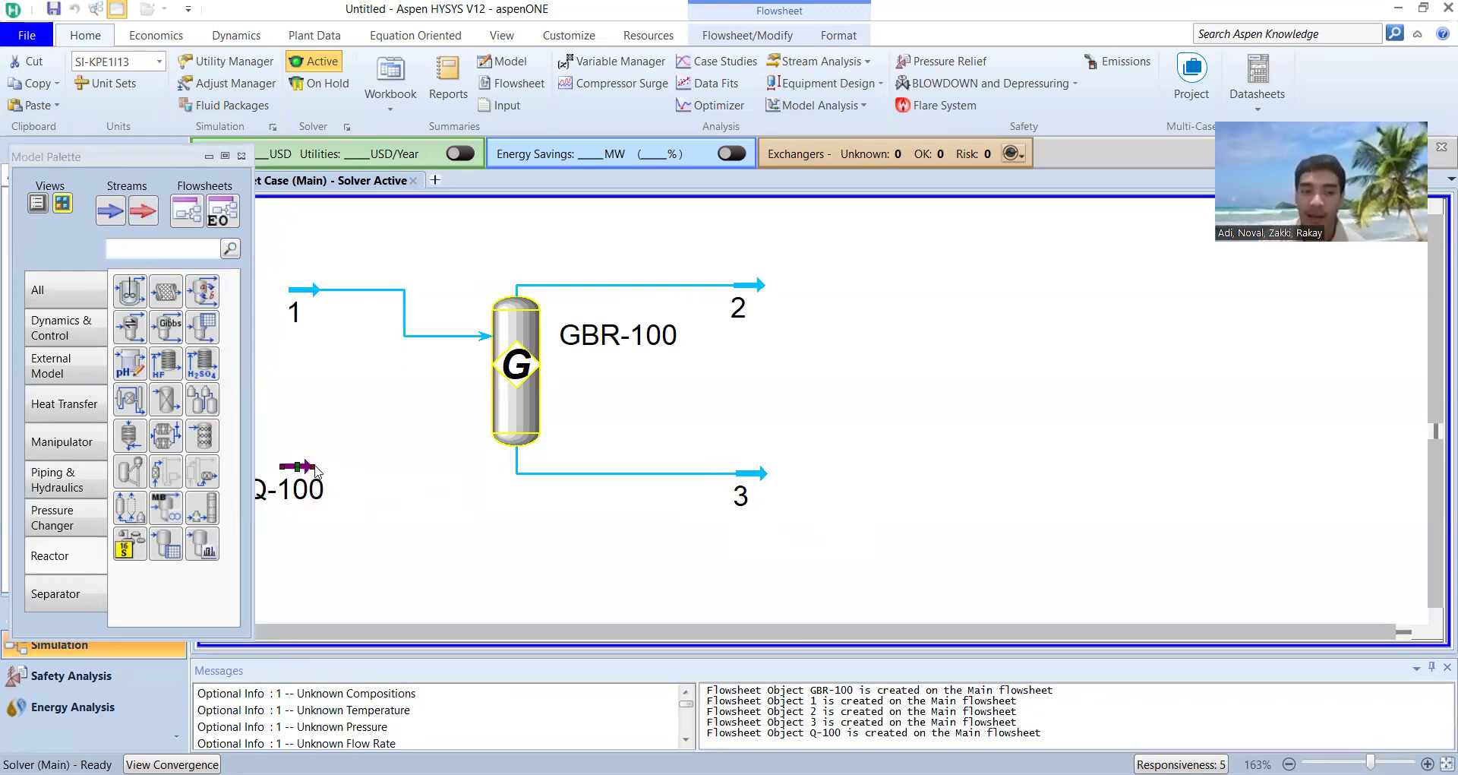
pyautogui.moveTo(311, 466); pyautogui.dragTo(498, 423)
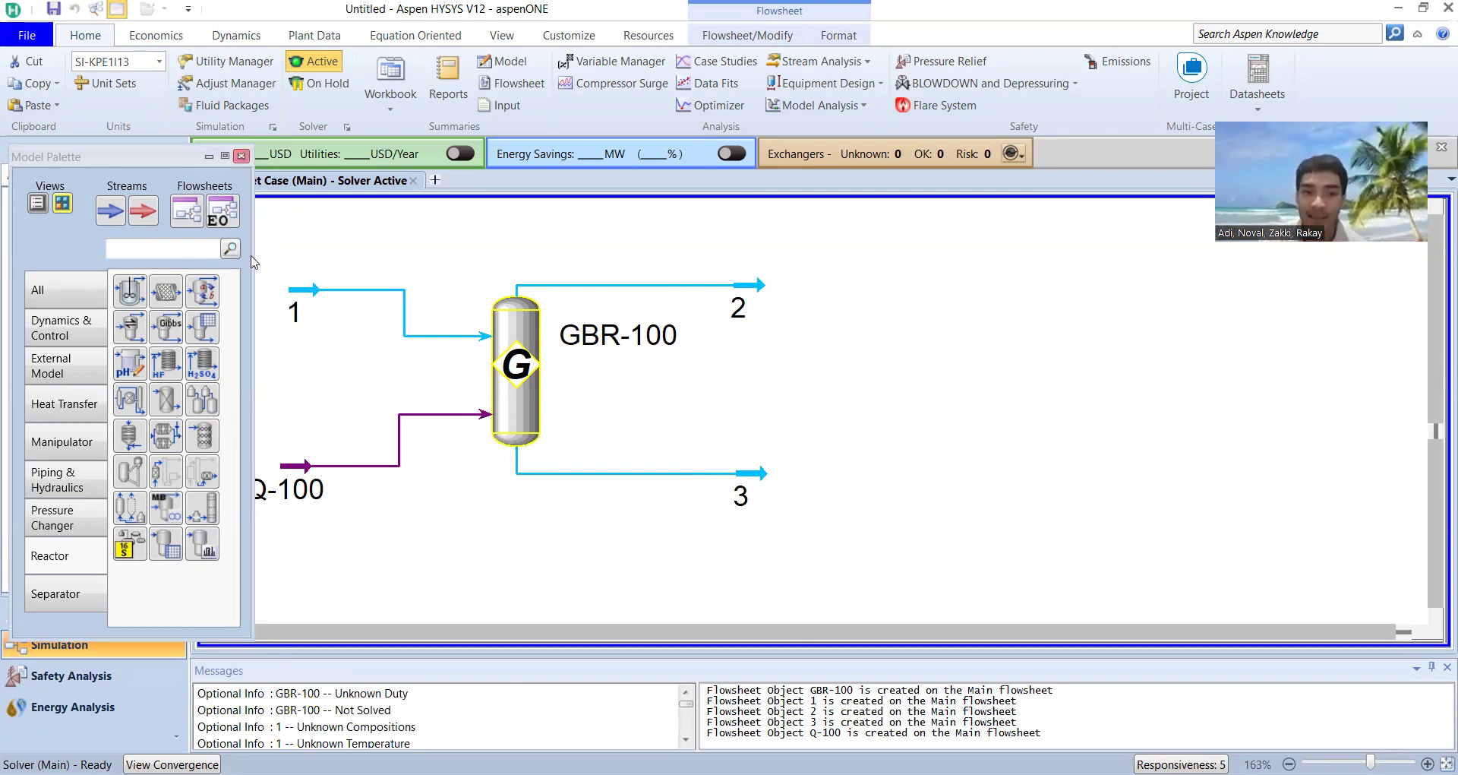
pyautogui.click(241, 157)
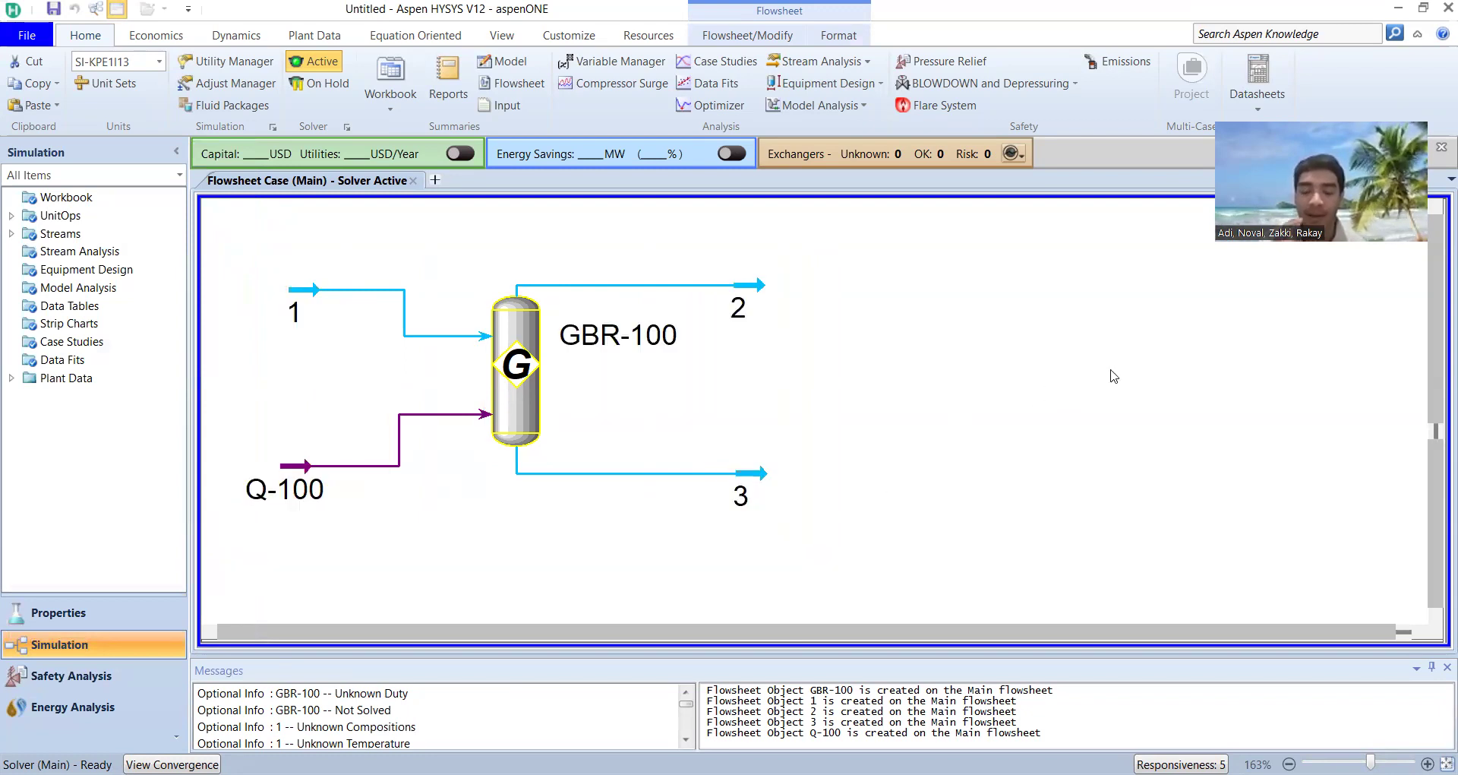
# - Paste a duplicate of the Gibbs reactor with its material and energy streams beside the original
pyautogui.hotkey('ctrl', 'v')
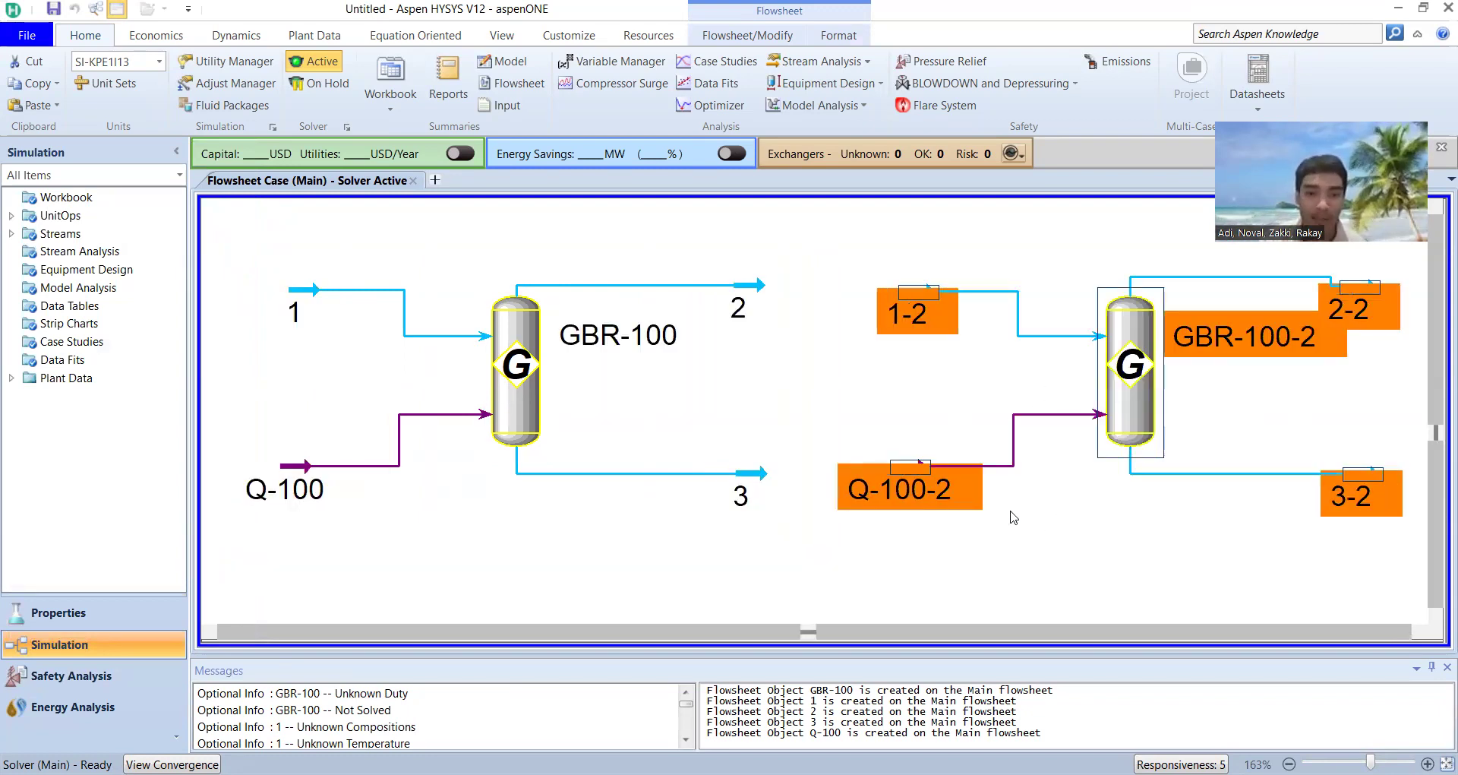
pyautogui.scroll(-2, 1022, 517)
pyautogui.scroll(-1, 1024, 516)
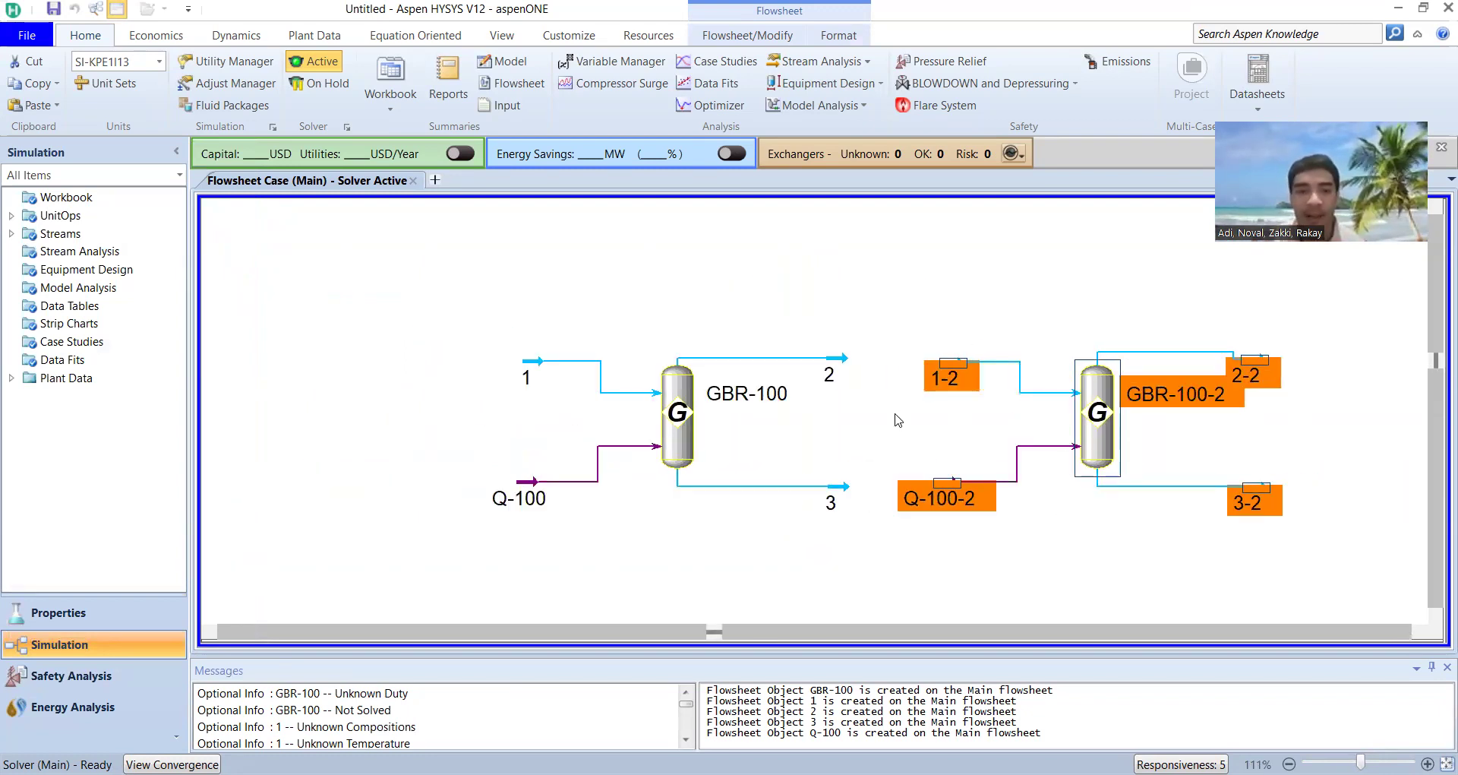
# - Open the worksheet of the original Gibbs reactor GBR-100 and rename its inlet stream 1 as Feed
pyautogui.click(683, 398)
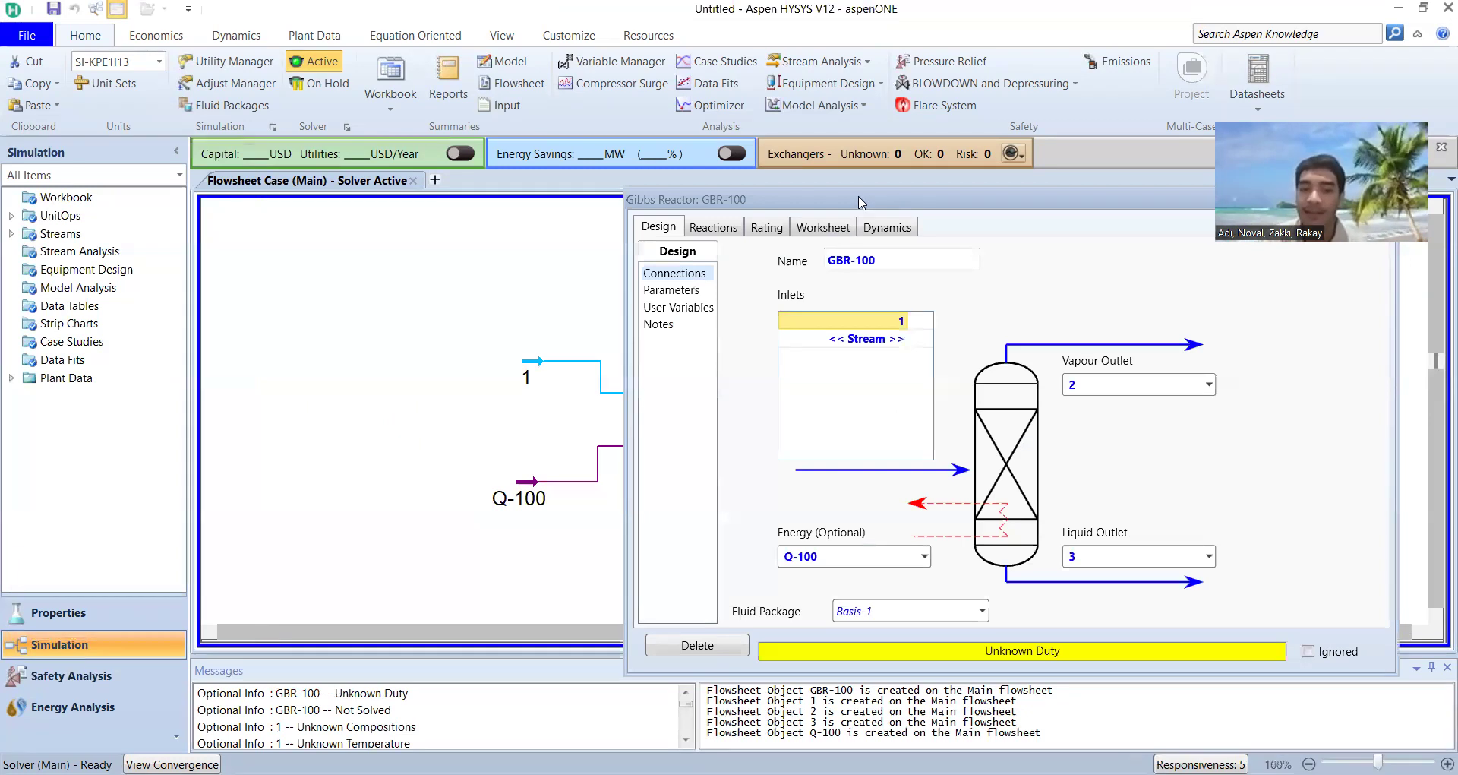
pyautogui.moveTo(863, 203); pyautogui.dragTo(531, 157)
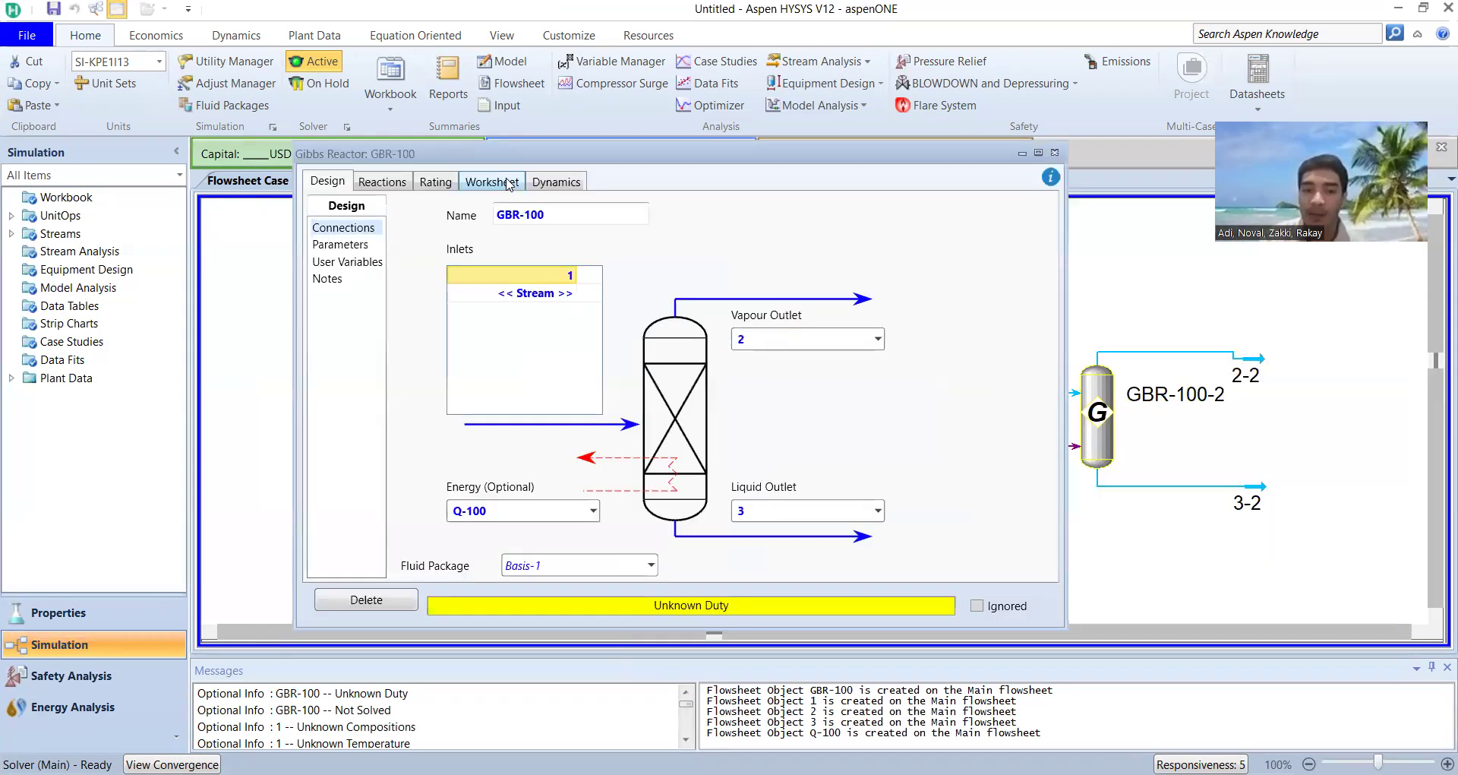
pyautogui.click(508, 183)
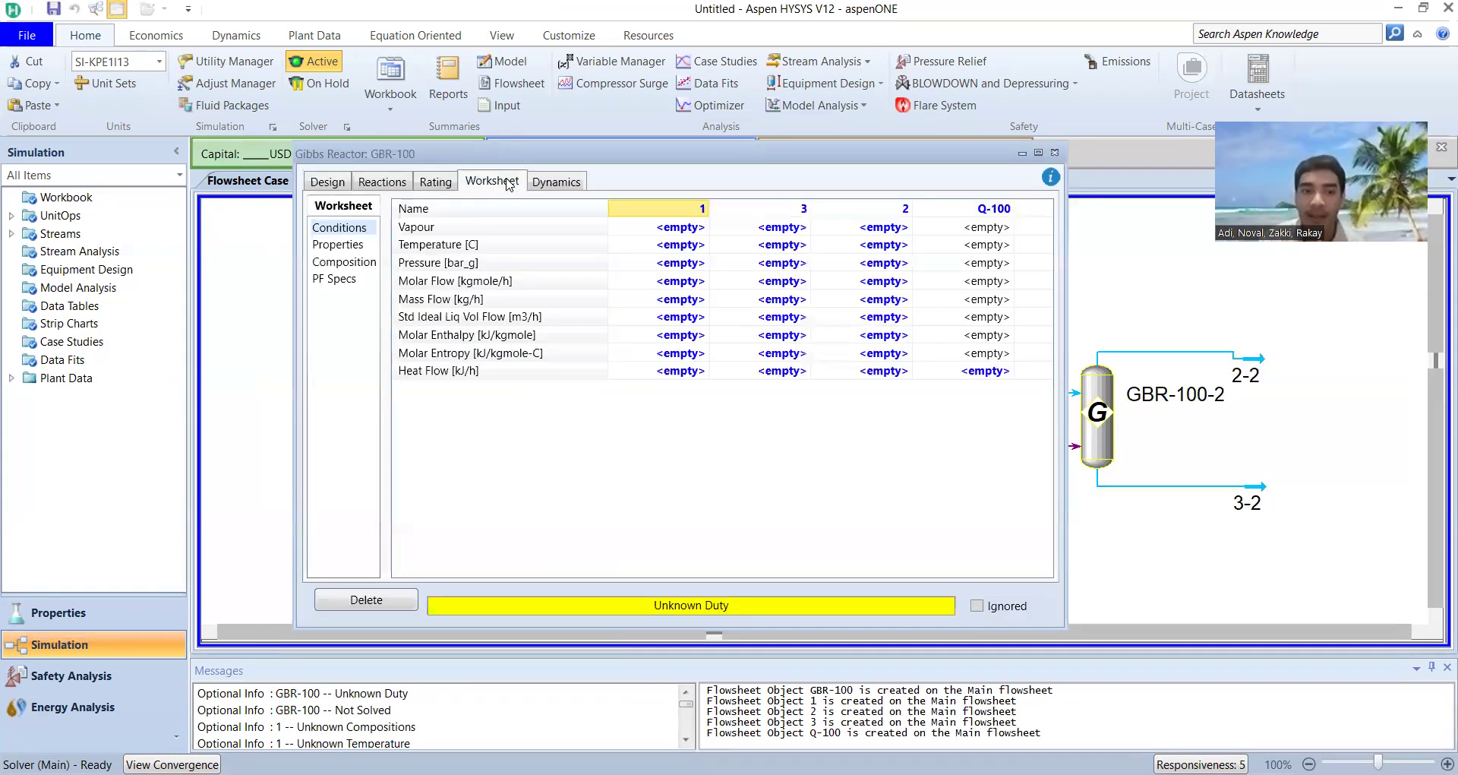
pyautogui.click(702, 209)
pyautogui.write('Feed')
pyautogui.press('Return')
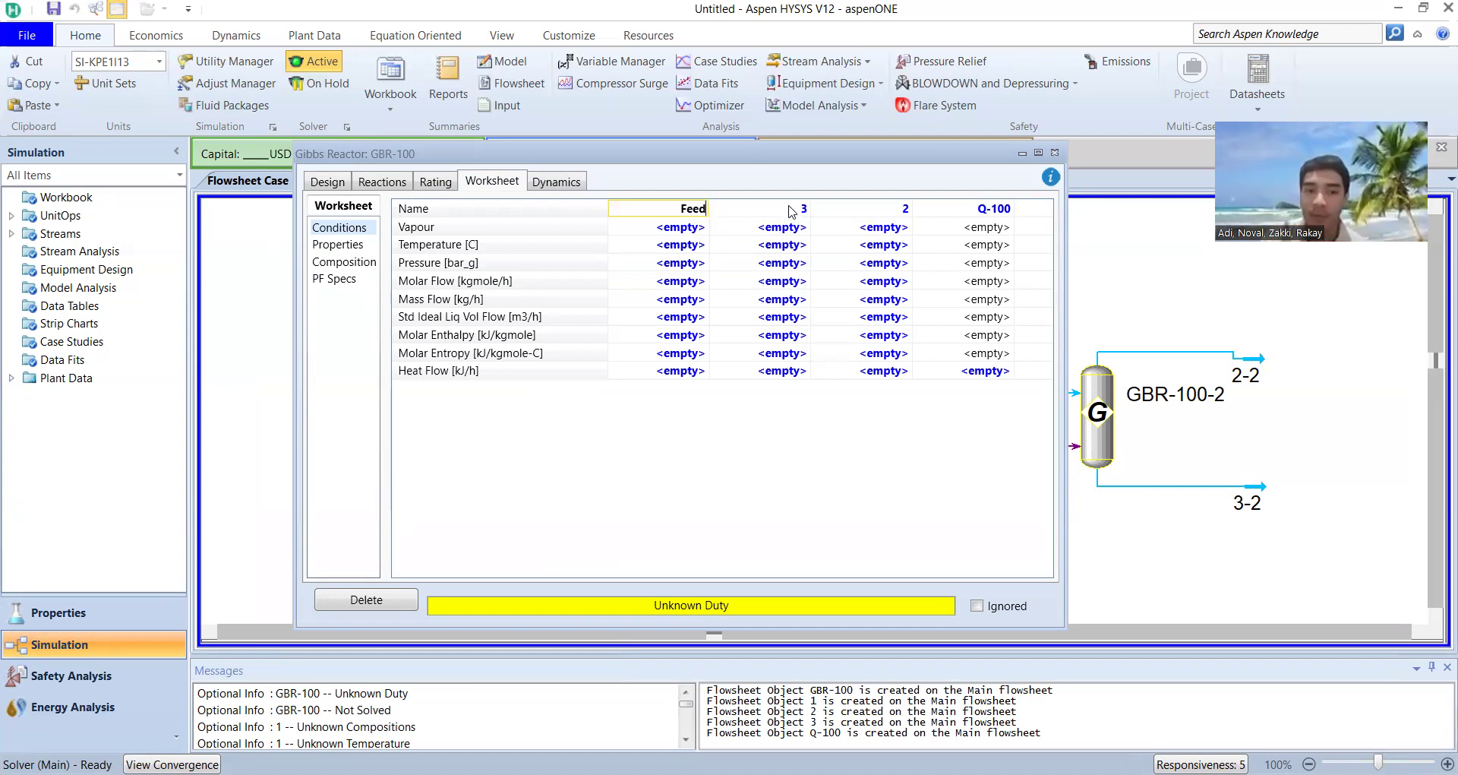
# - Rename outlet stream 3 as Liquid Out and outlet stream 2 as Vapor Out in the reactor's worksheet
pyautogui.click(792, 209)
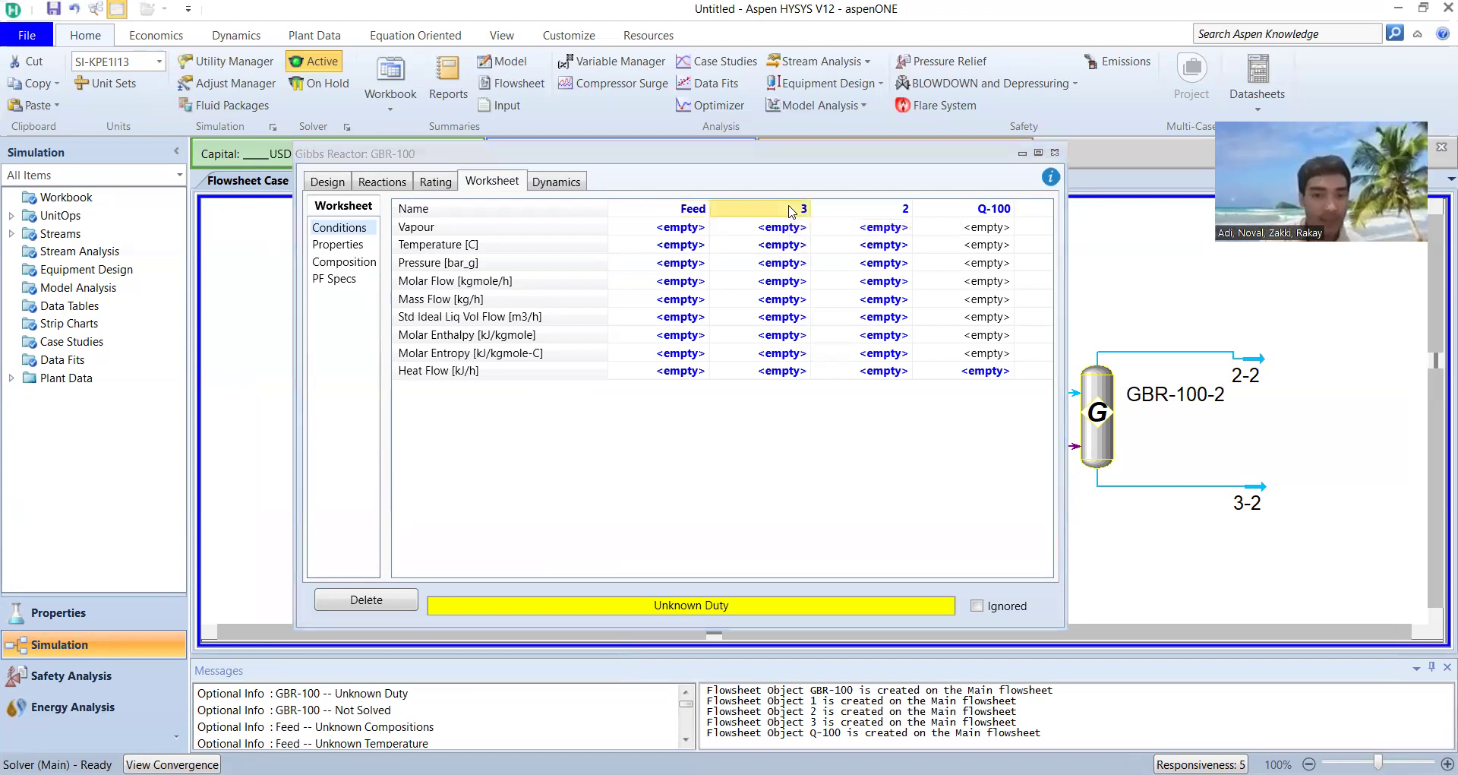
pyautogui.click(792, 211)
pyautogui.write('Liquid Out')
pyautogui.click(887, 210)
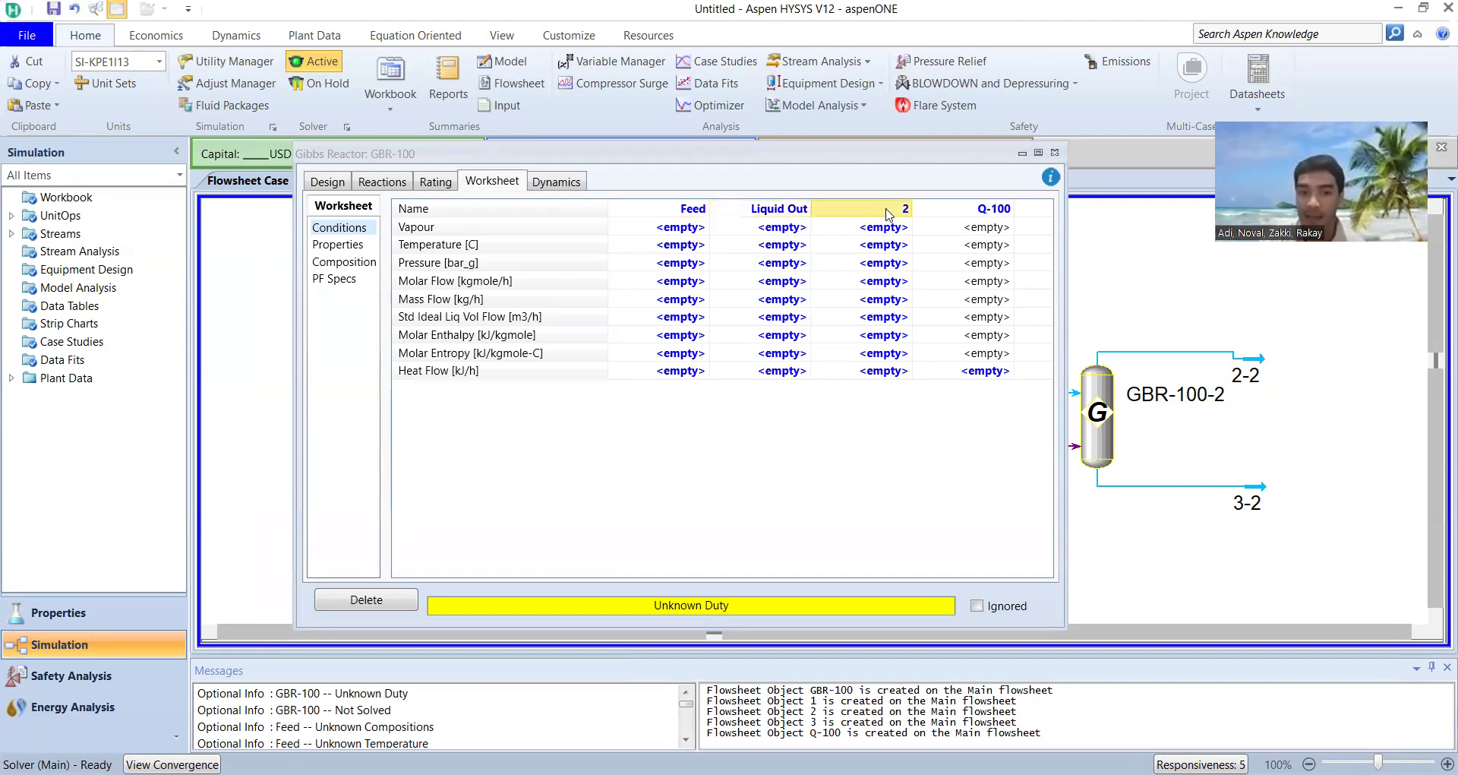
pyautogui.click(888, 215)
pyautogui.write('Vapo')
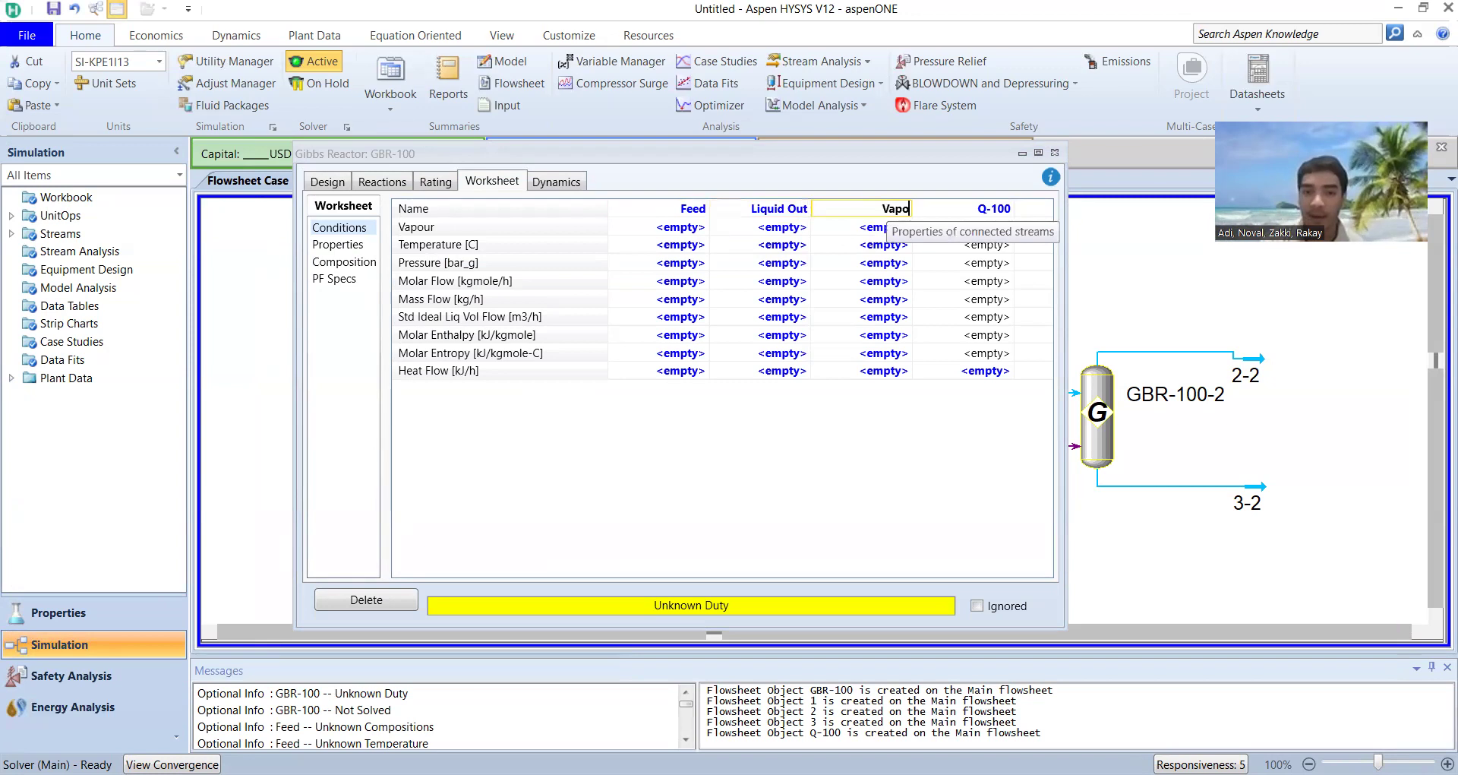
pyautogui.write('r Out')
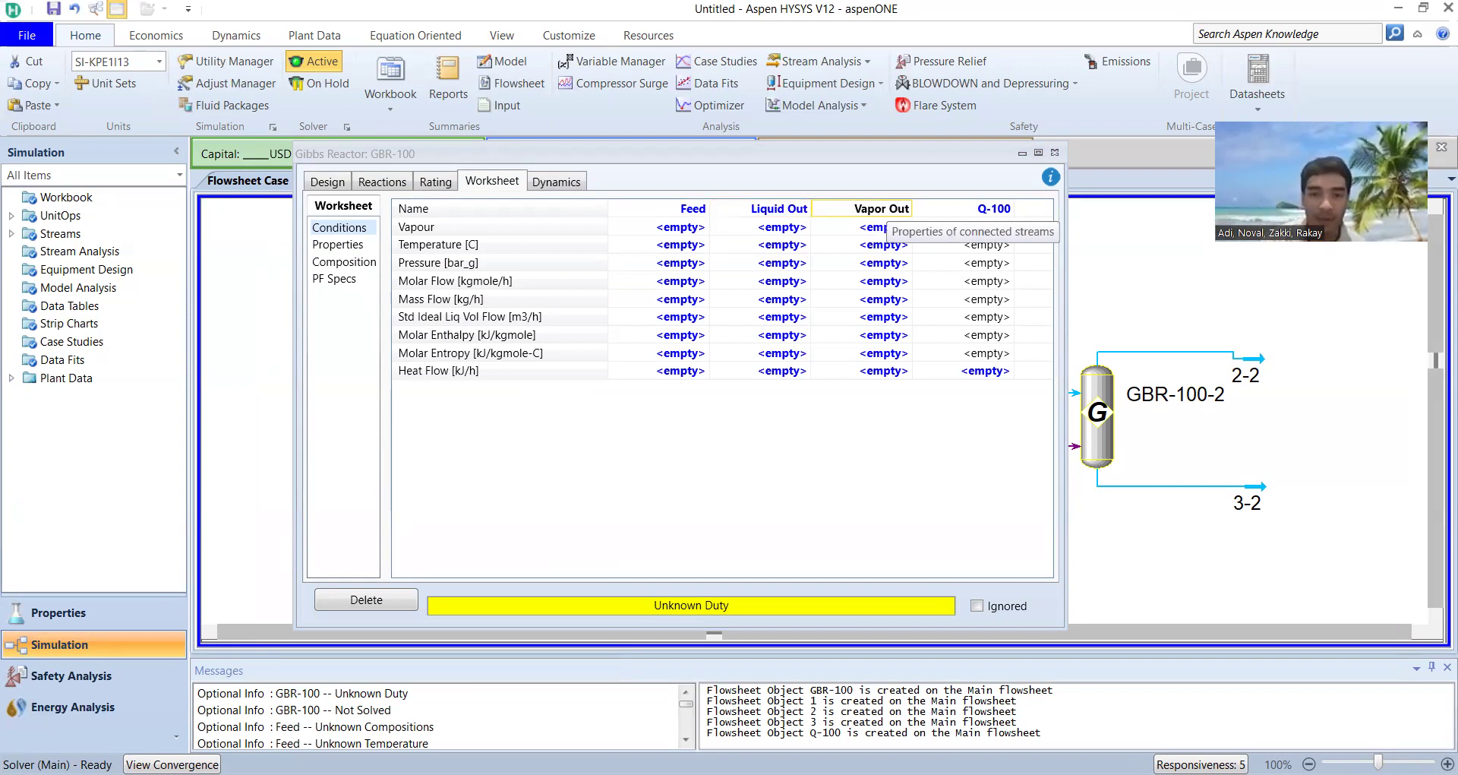
# - Rename the reactor's energy stream Q-100 as E
pyautogui.click(997, 208)
pyautogui.click(997, 208)
pyautogui.write('E')
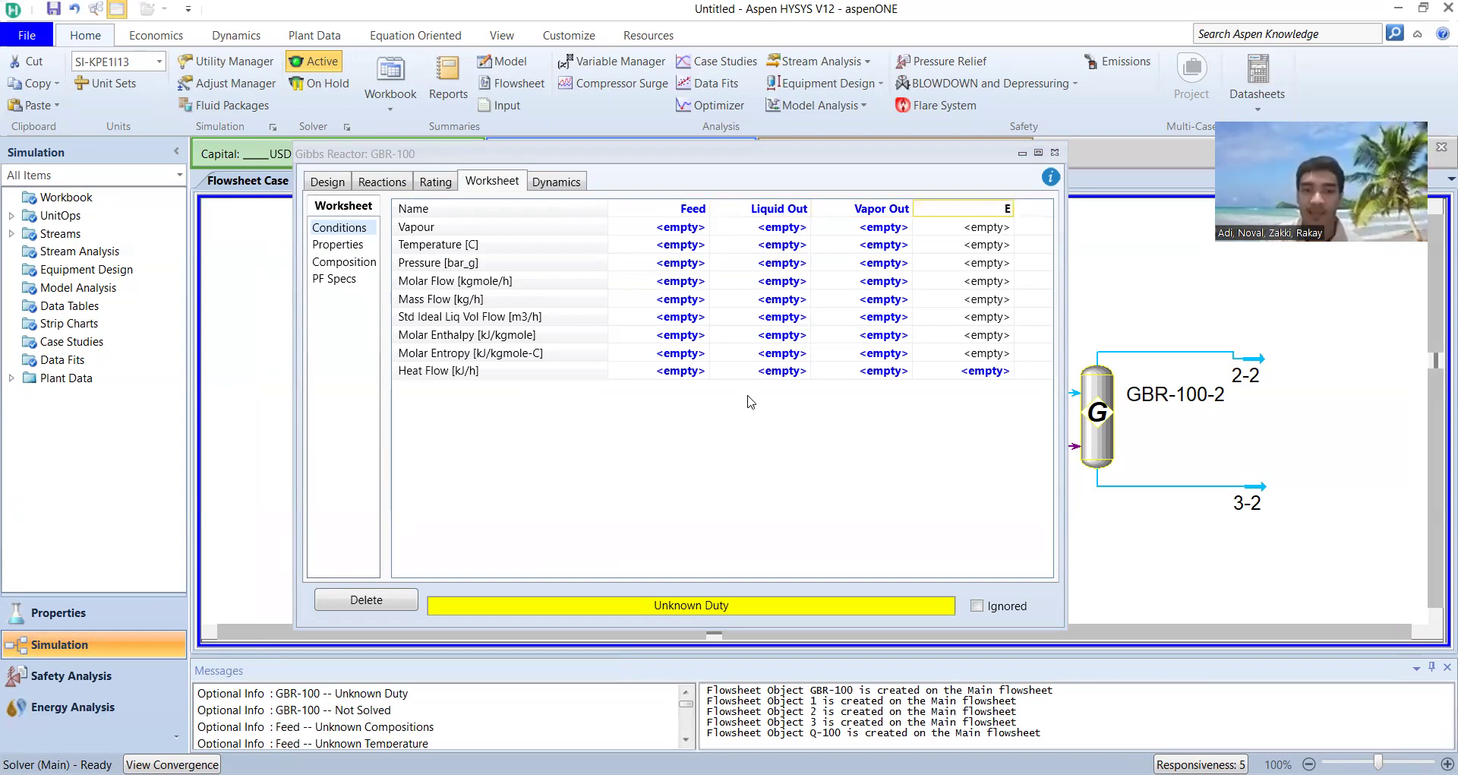
# - Set the temperatures of the Feed and Liquid Out streams to 300 C
pyautogui.click(685, 248)
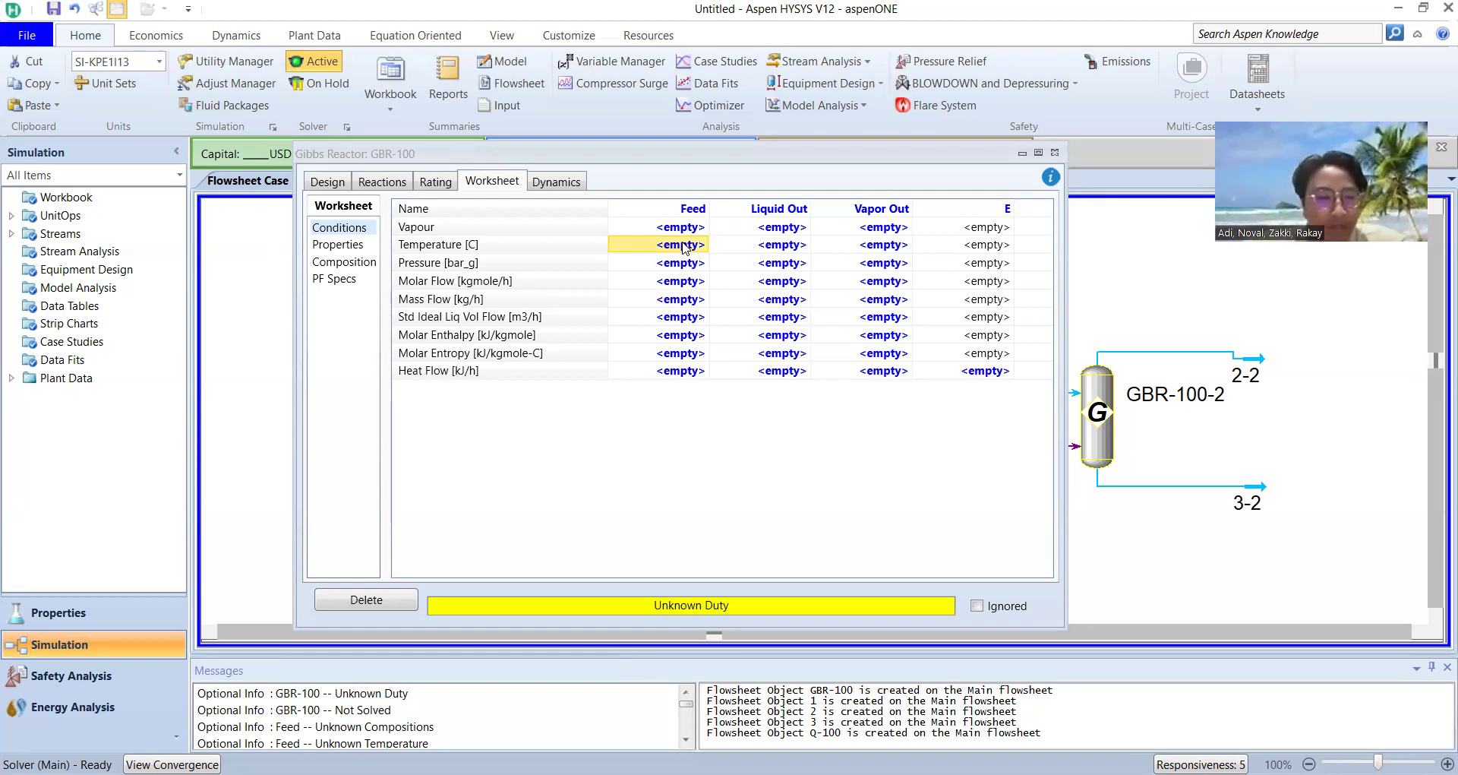
pyautogui.write('300')
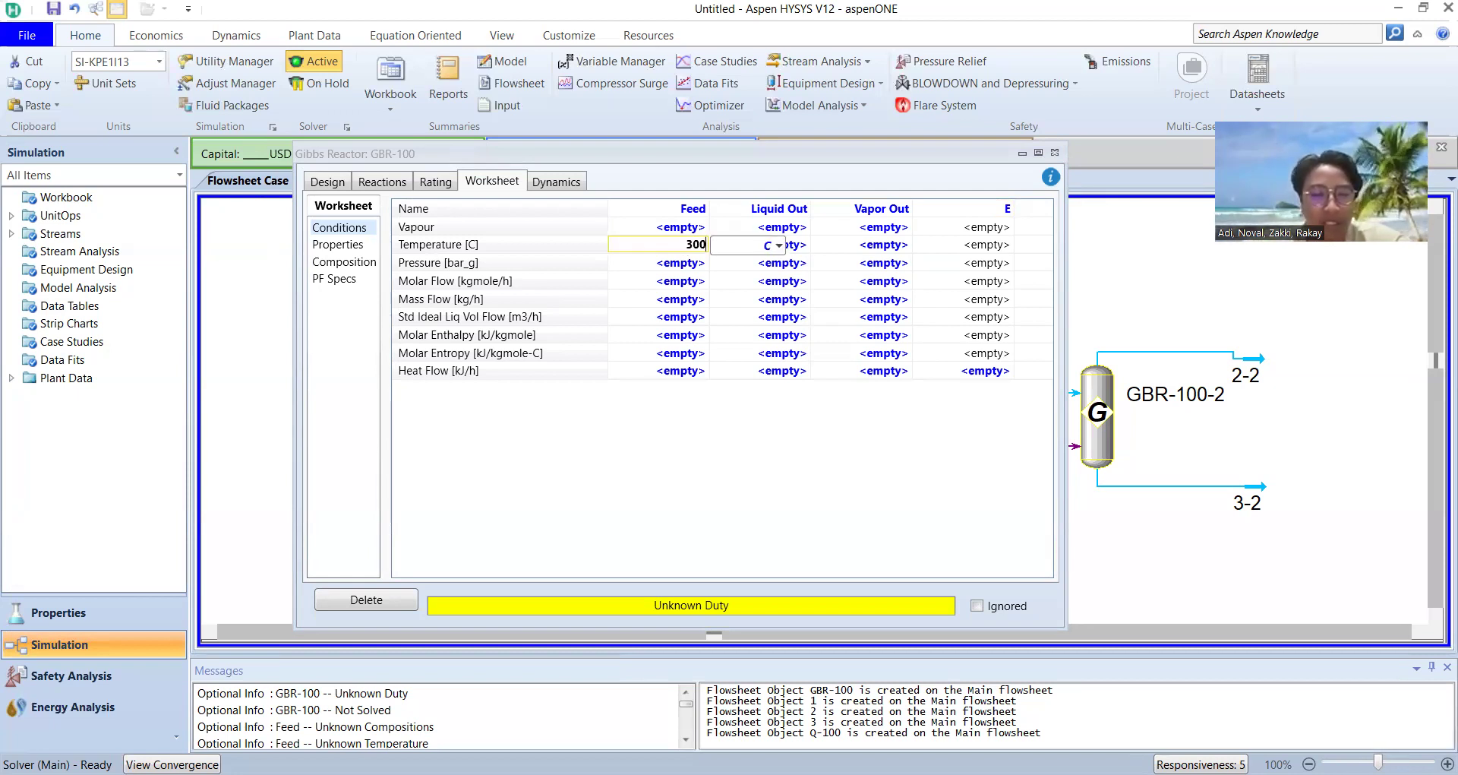
pyautogui.click(802, 251)
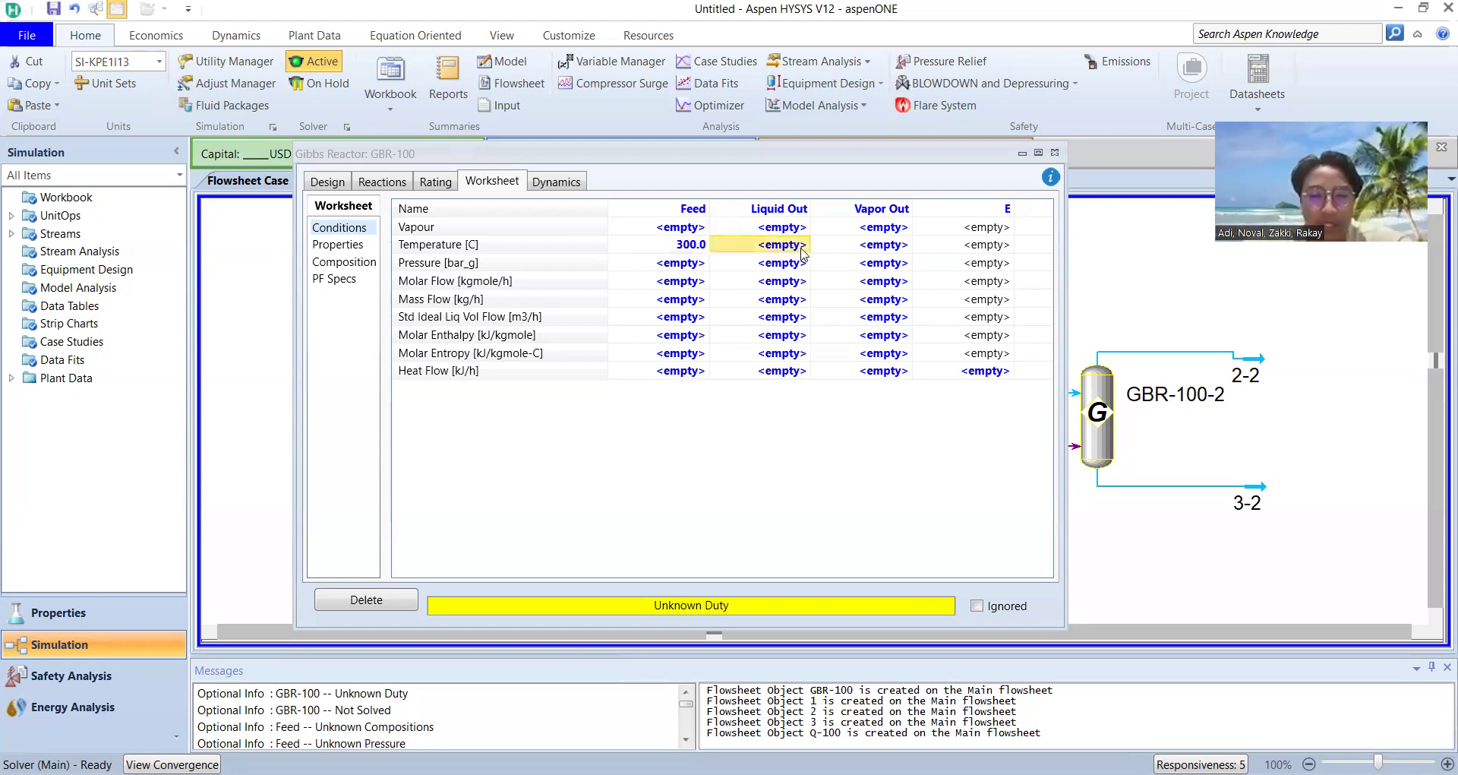
pyautogui.write('300')
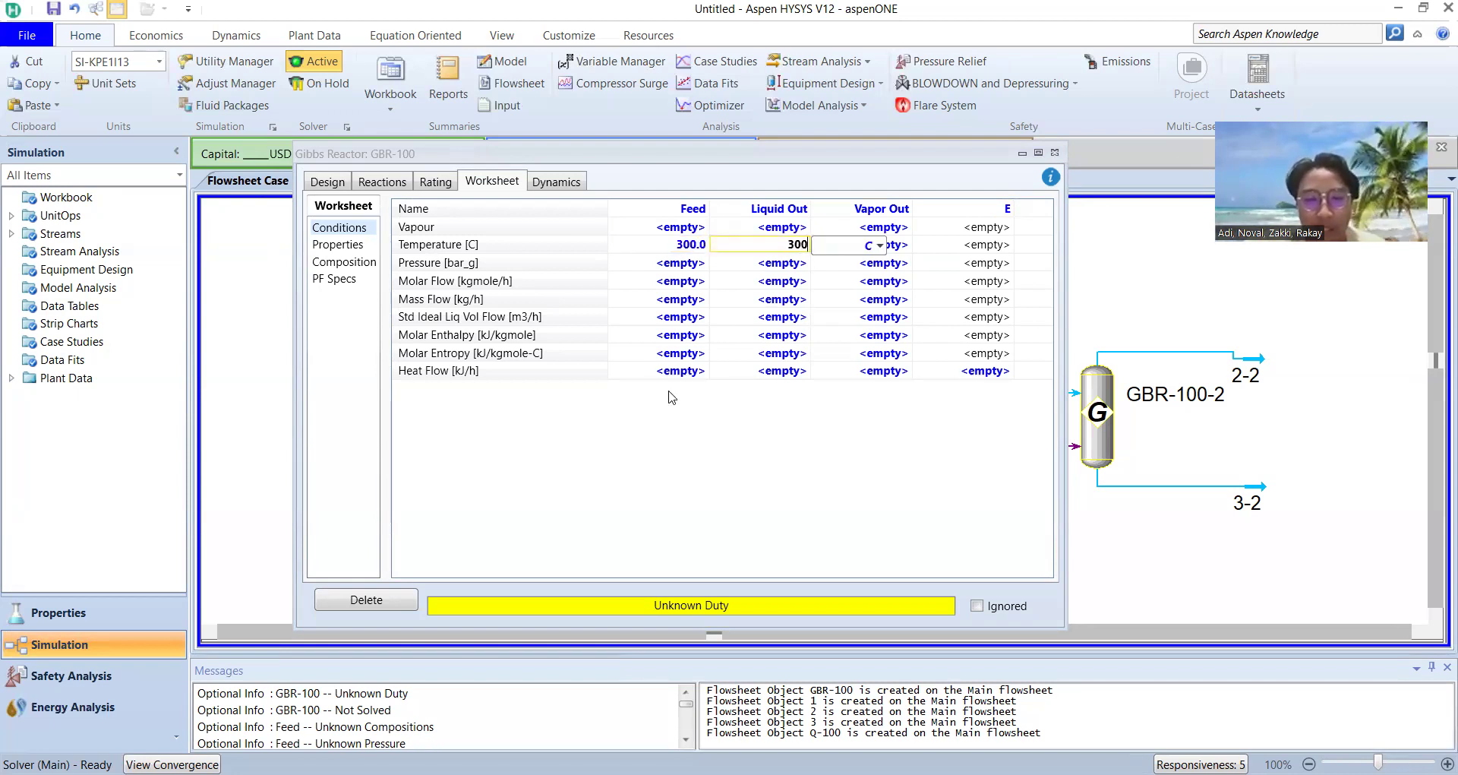
# - Set the Feed stream's pressure to 5000 kPa
pyautogui.click(661, 263)
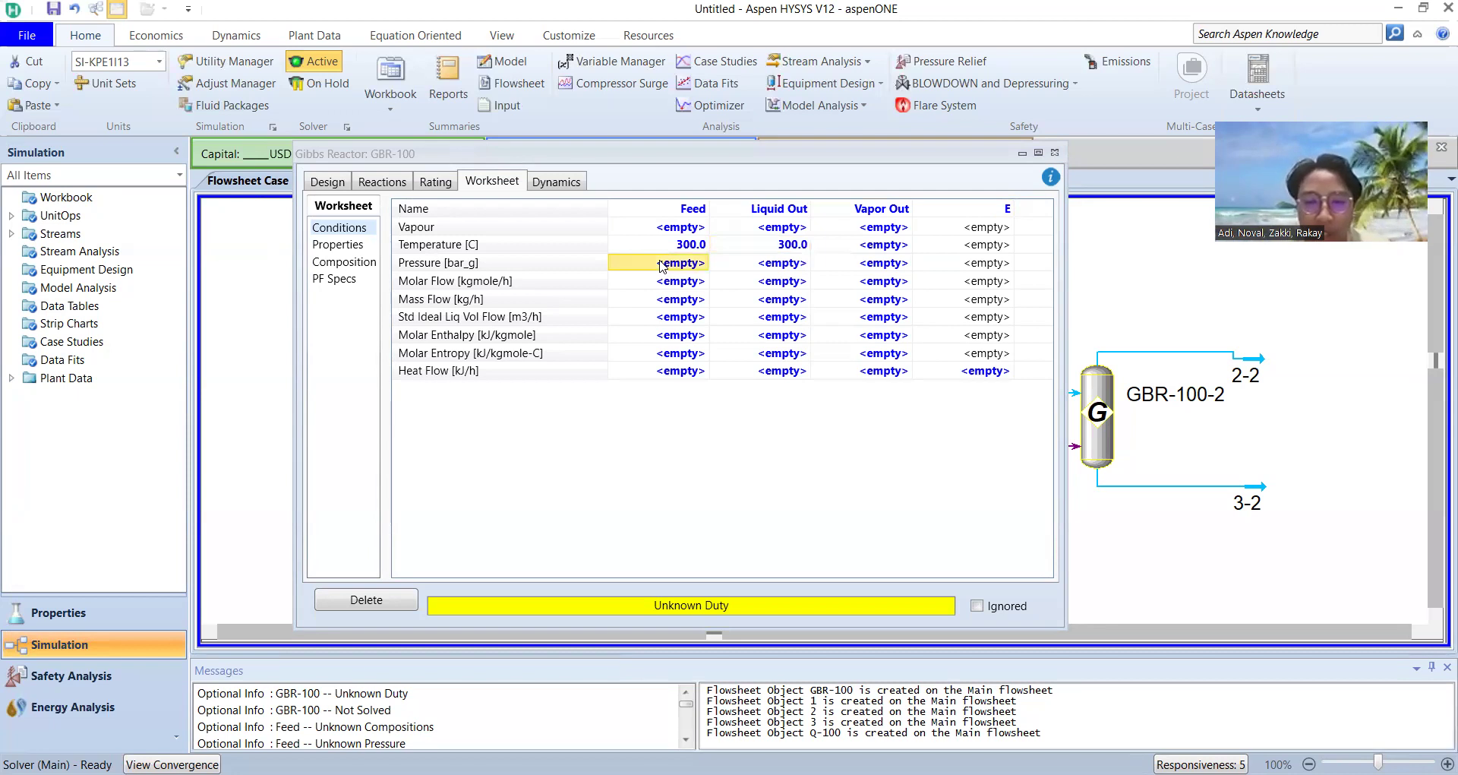
pyautogui.write('5000')
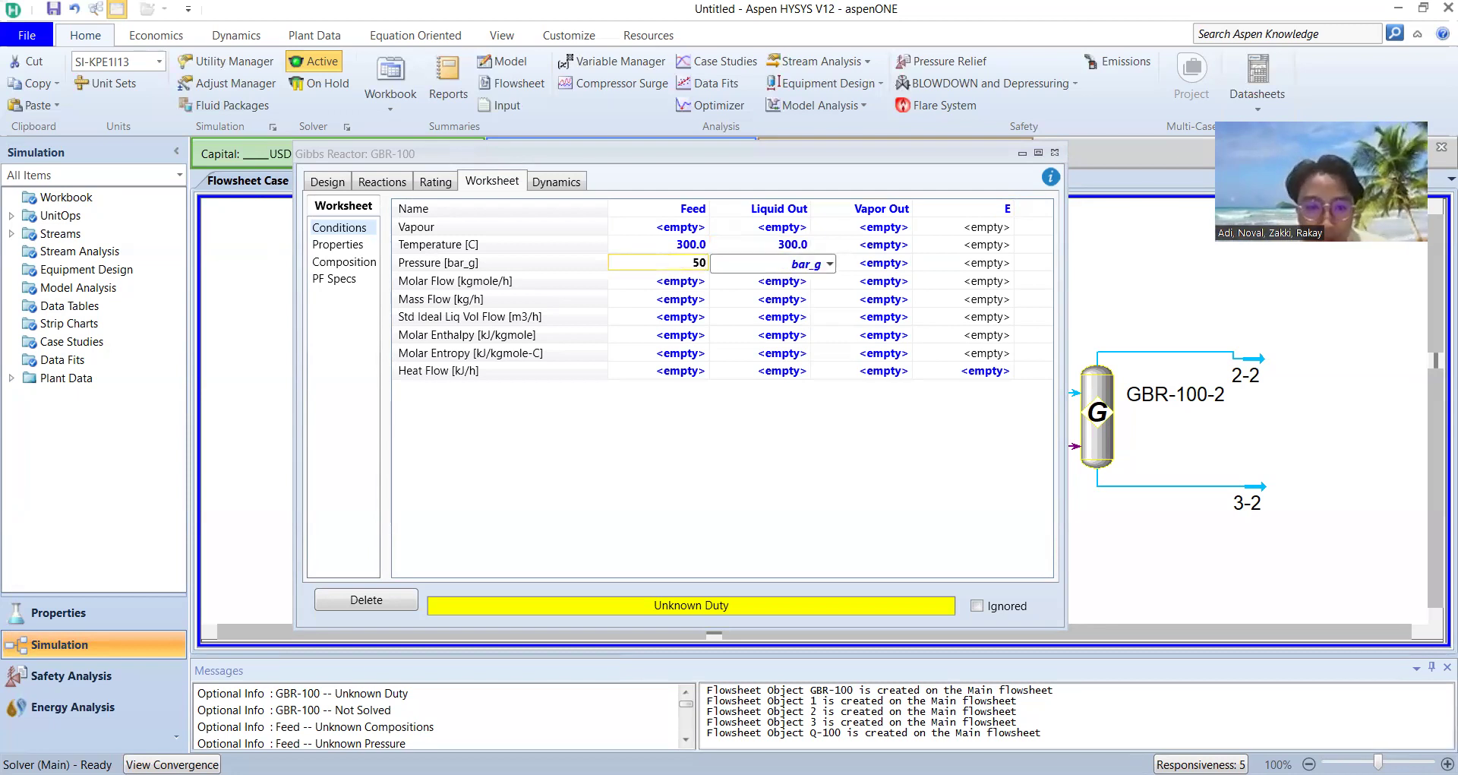
pyautogui.click(830, 264)
pyautogui.scroll(7, 786, 334)
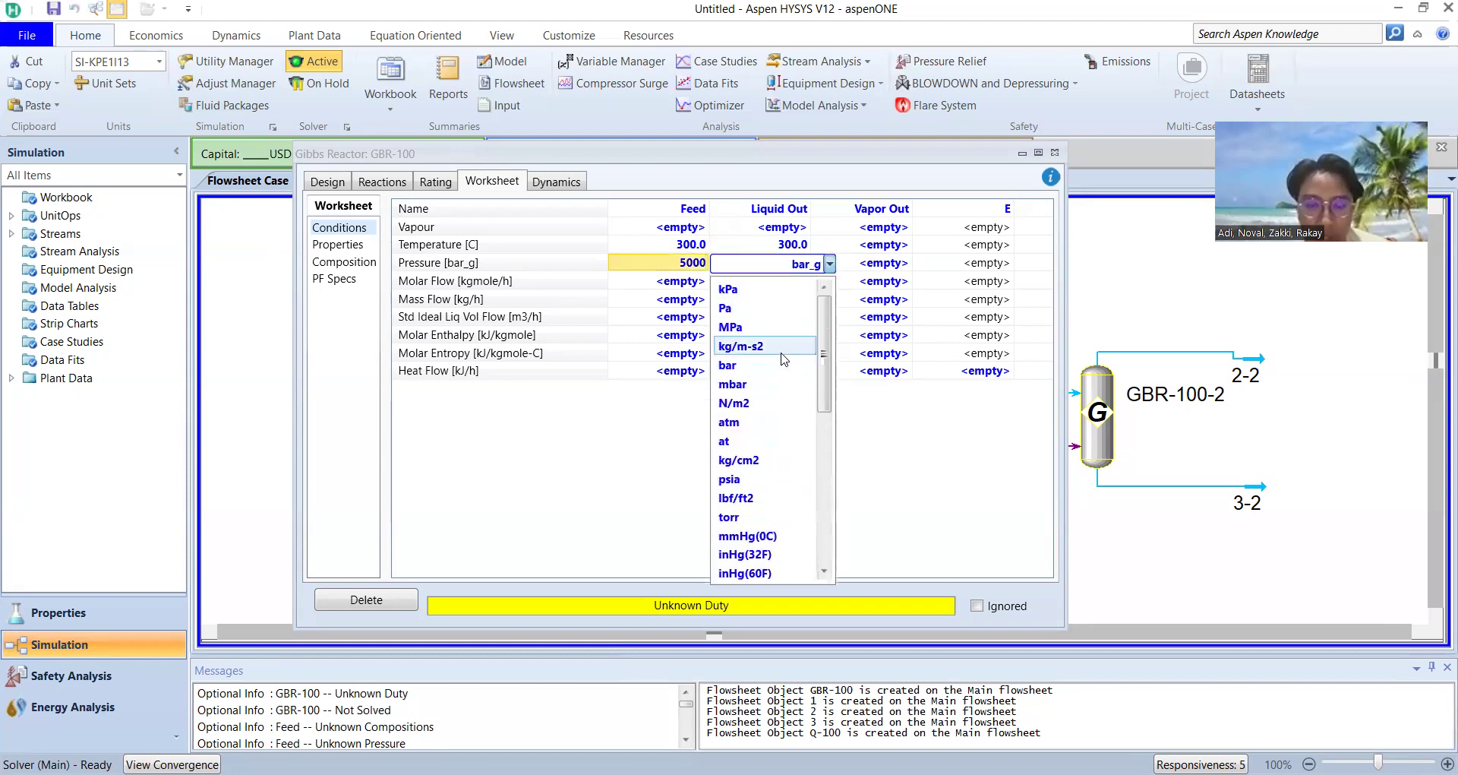
pyautogui.click(781, 300)
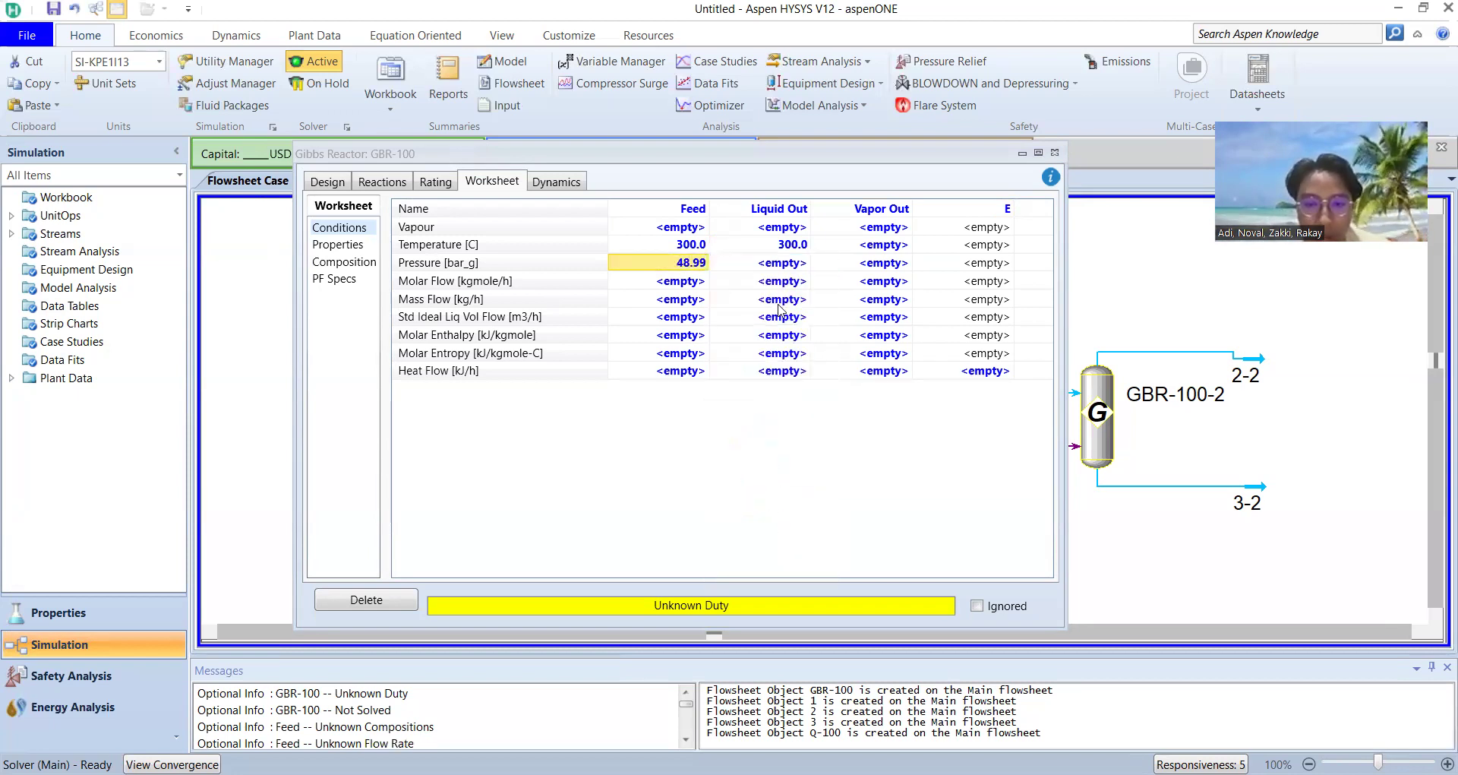
# - Set the Feed stream's molar flow to 850 kgmole/h
pyautogui.click(672, 284)
pyautogui.write('850')
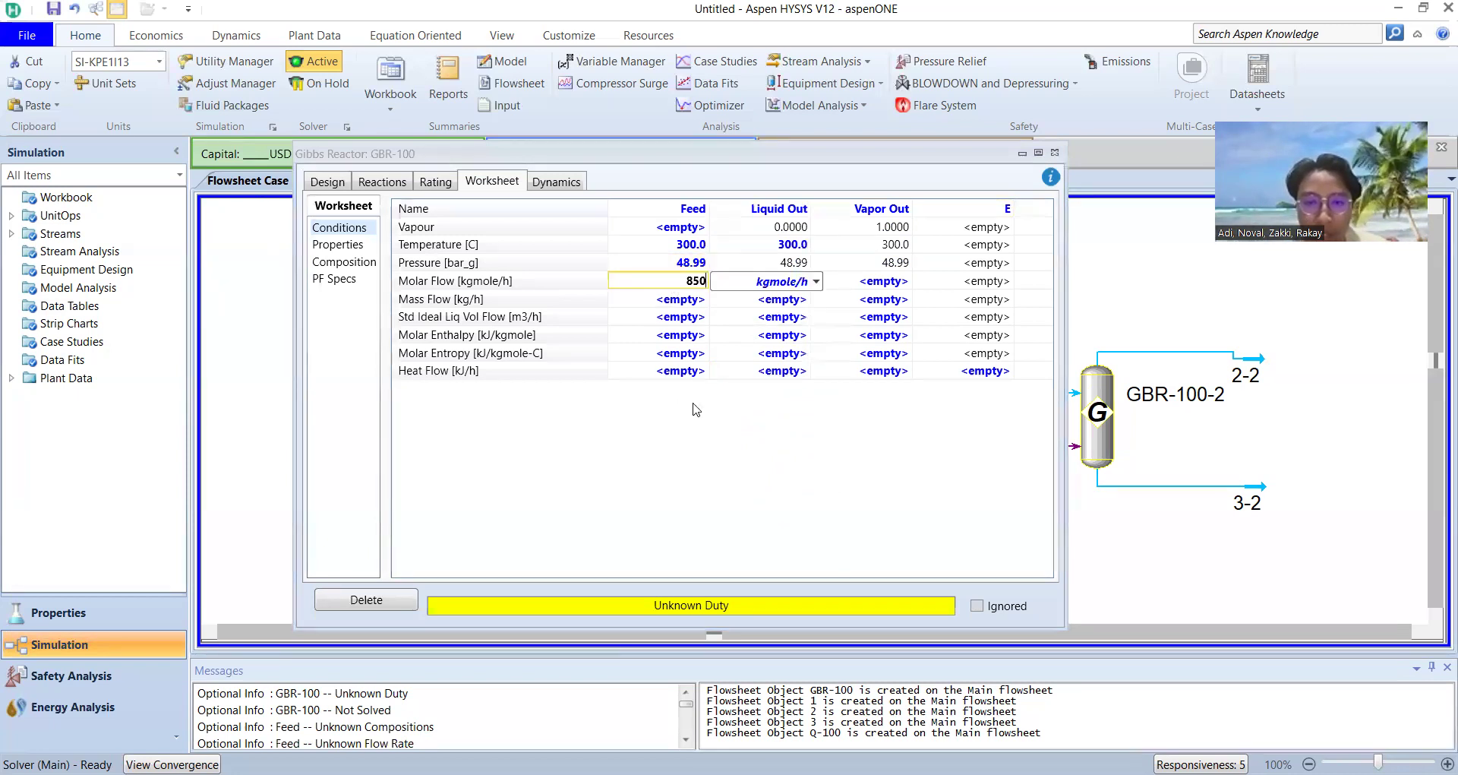
pyautogui.press('Return')
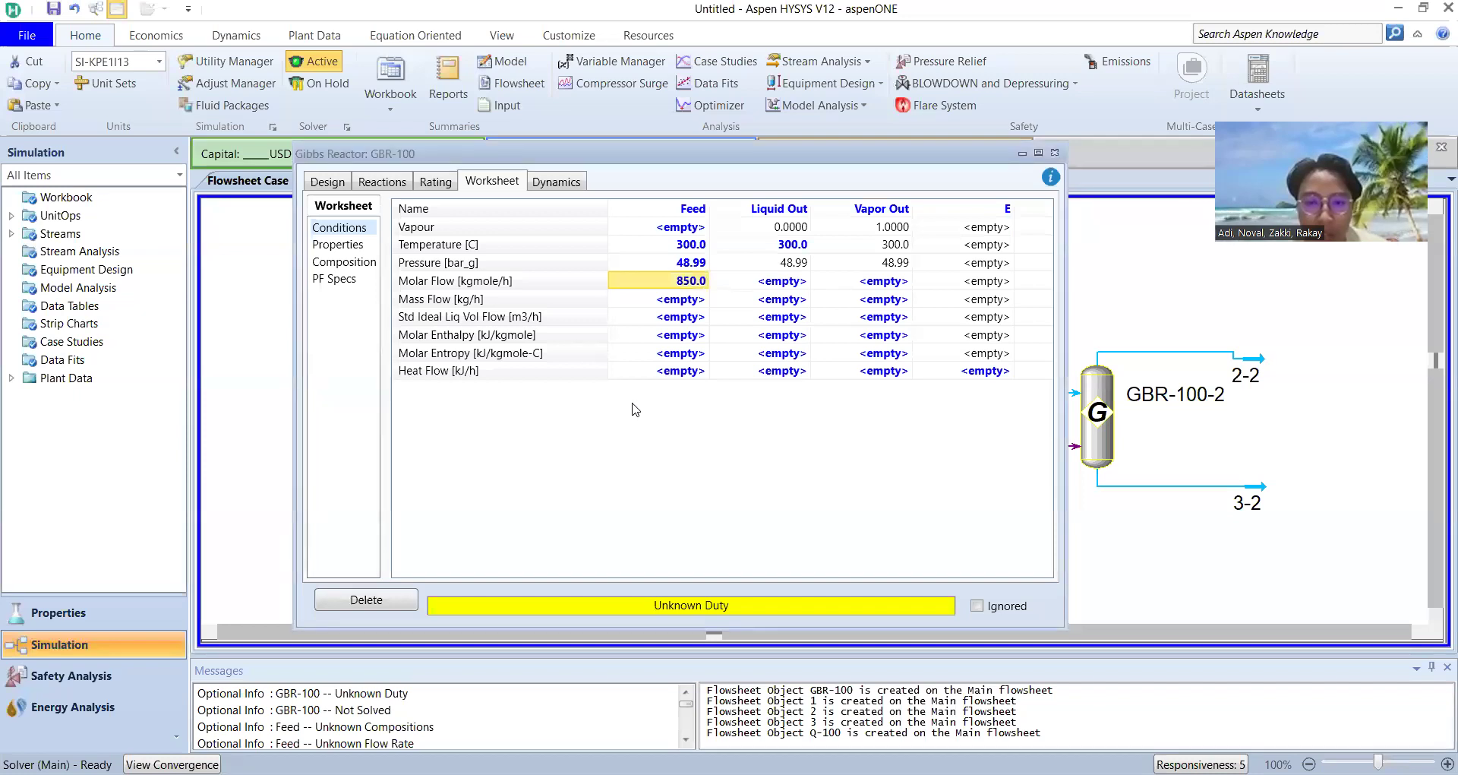
# - Set the Feed composition to mole fractions of 0.3 H2O and 0.7 CO, check the stream conditions, and close the reactor window
pyautogui.click(352, 266)
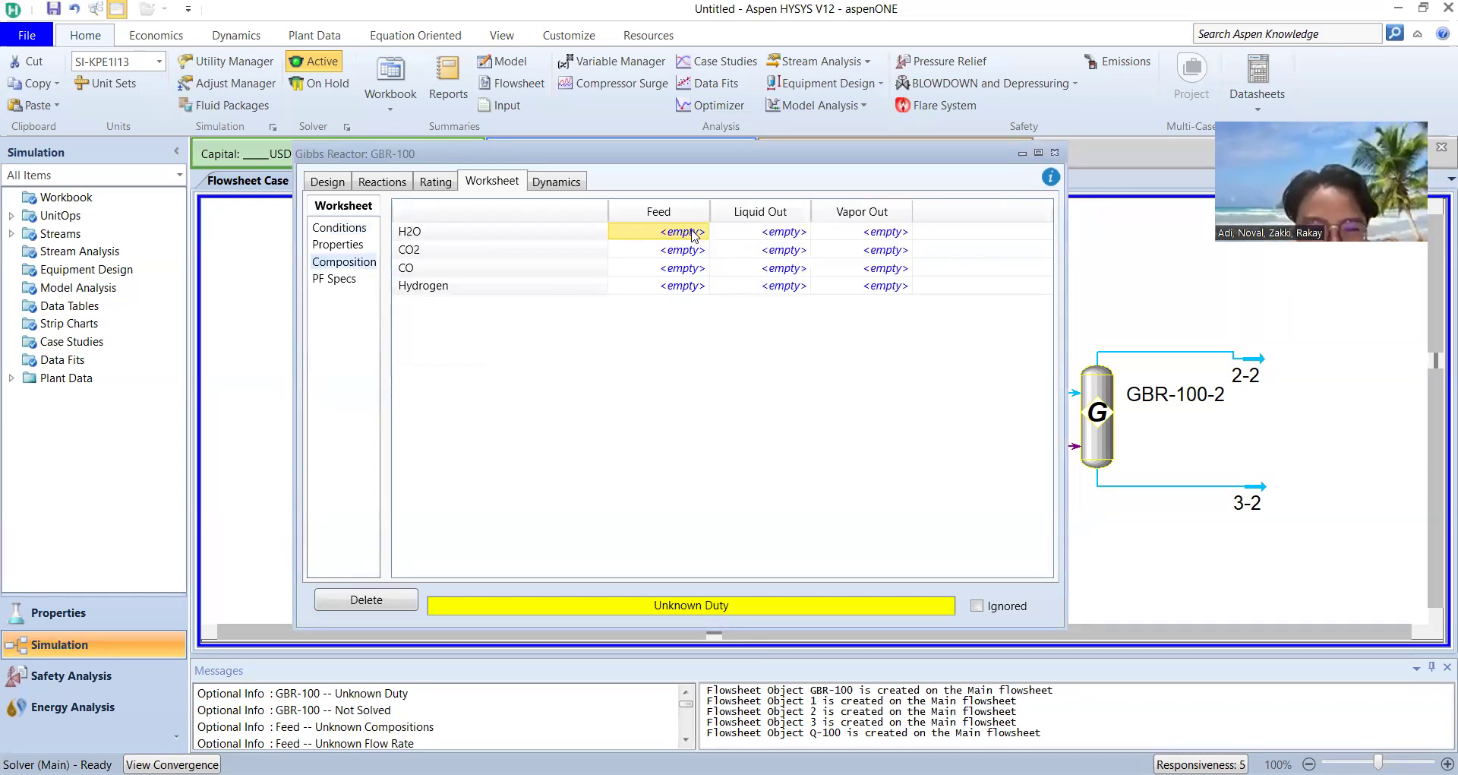
pyautogui.write('0')
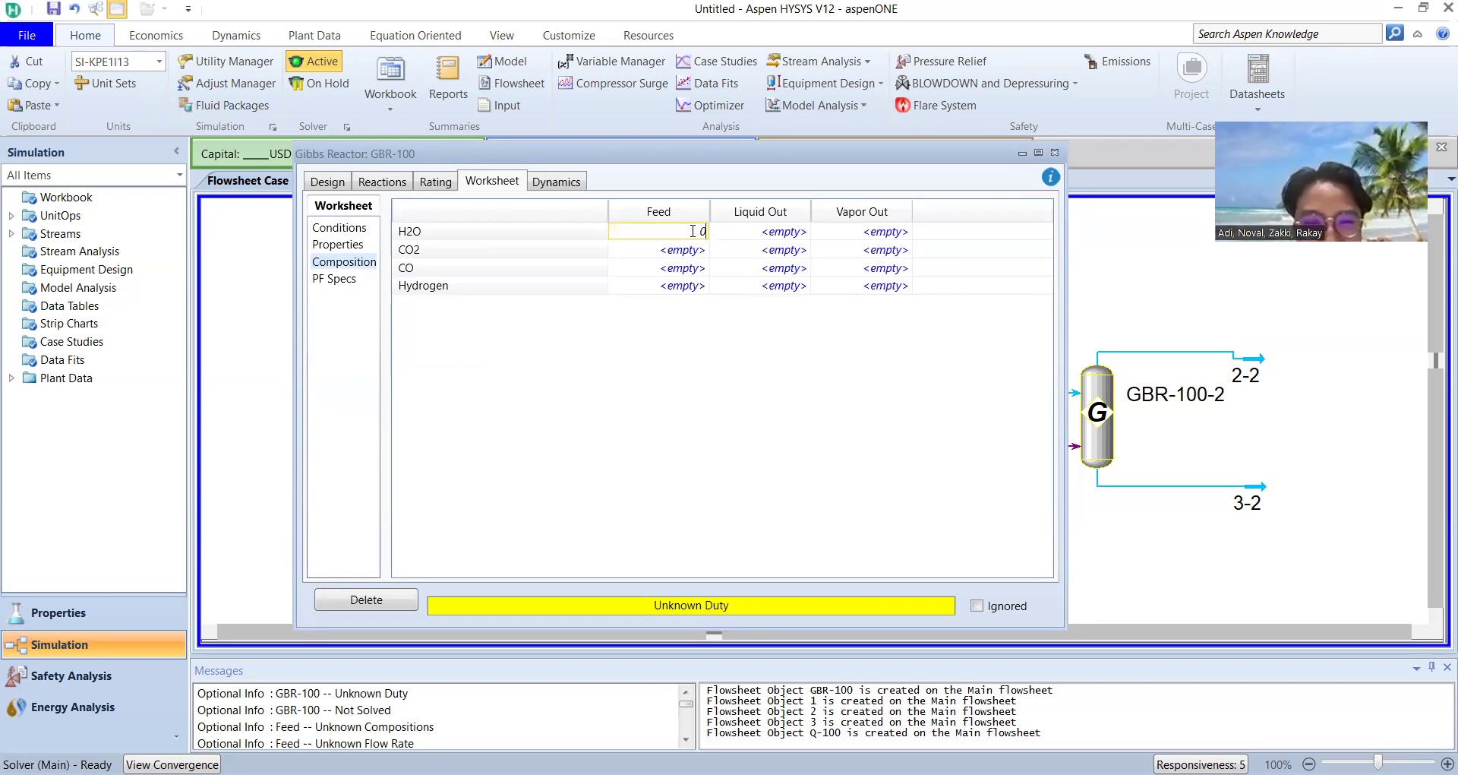
pyautogui.write('.3')
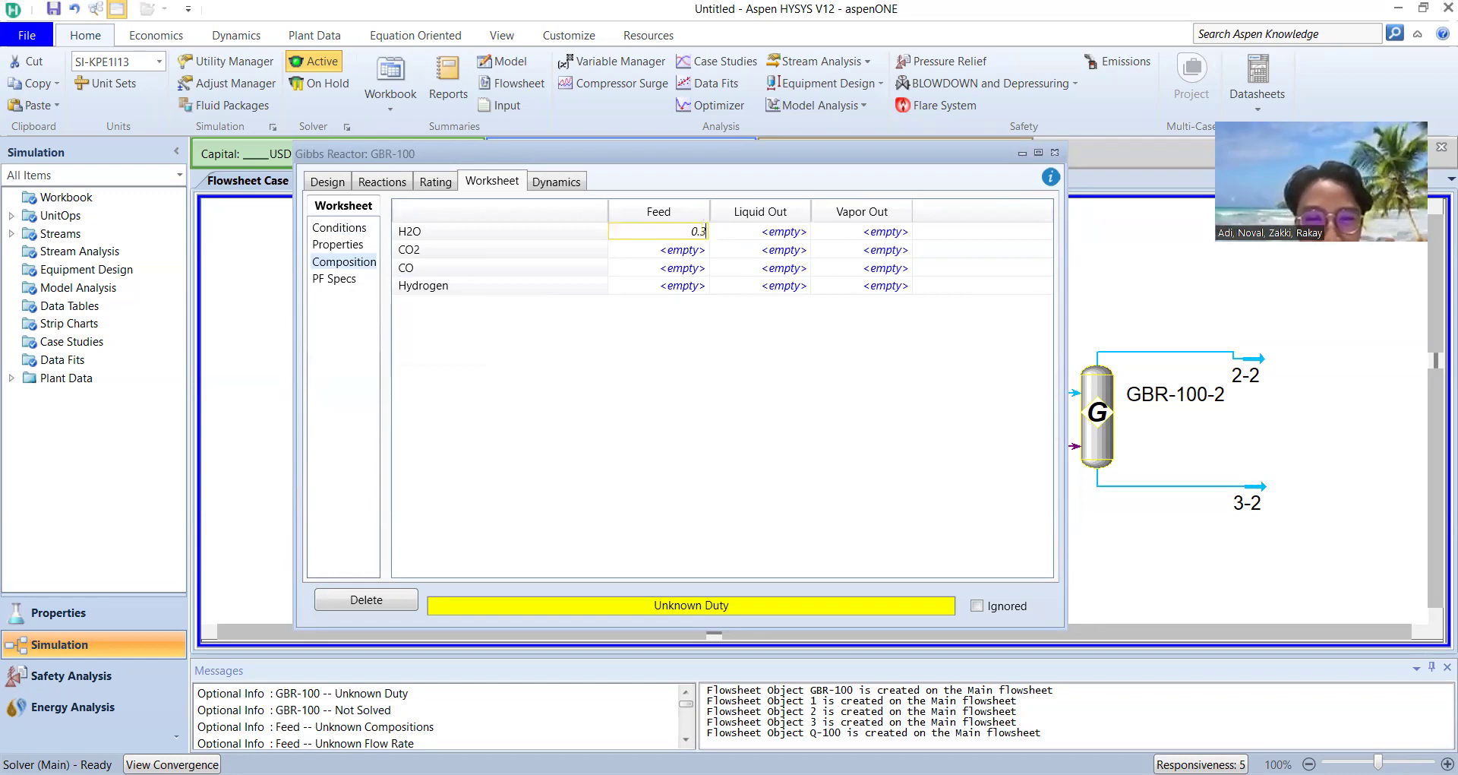
pyautogui.click(693, 268)
pyautogui.click(698, 270)
pyautogui.write('0.7')
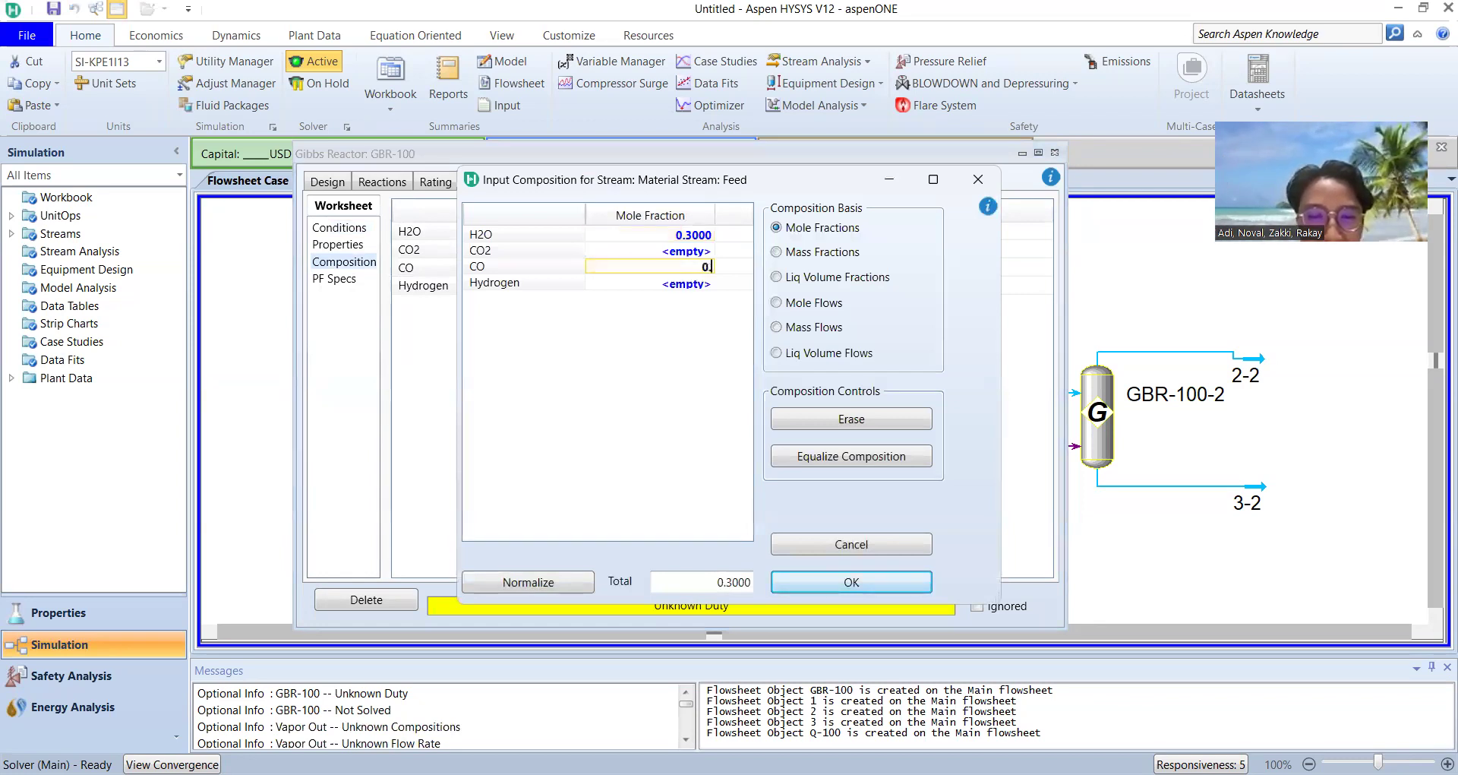
pyautogui.click(691, 287)
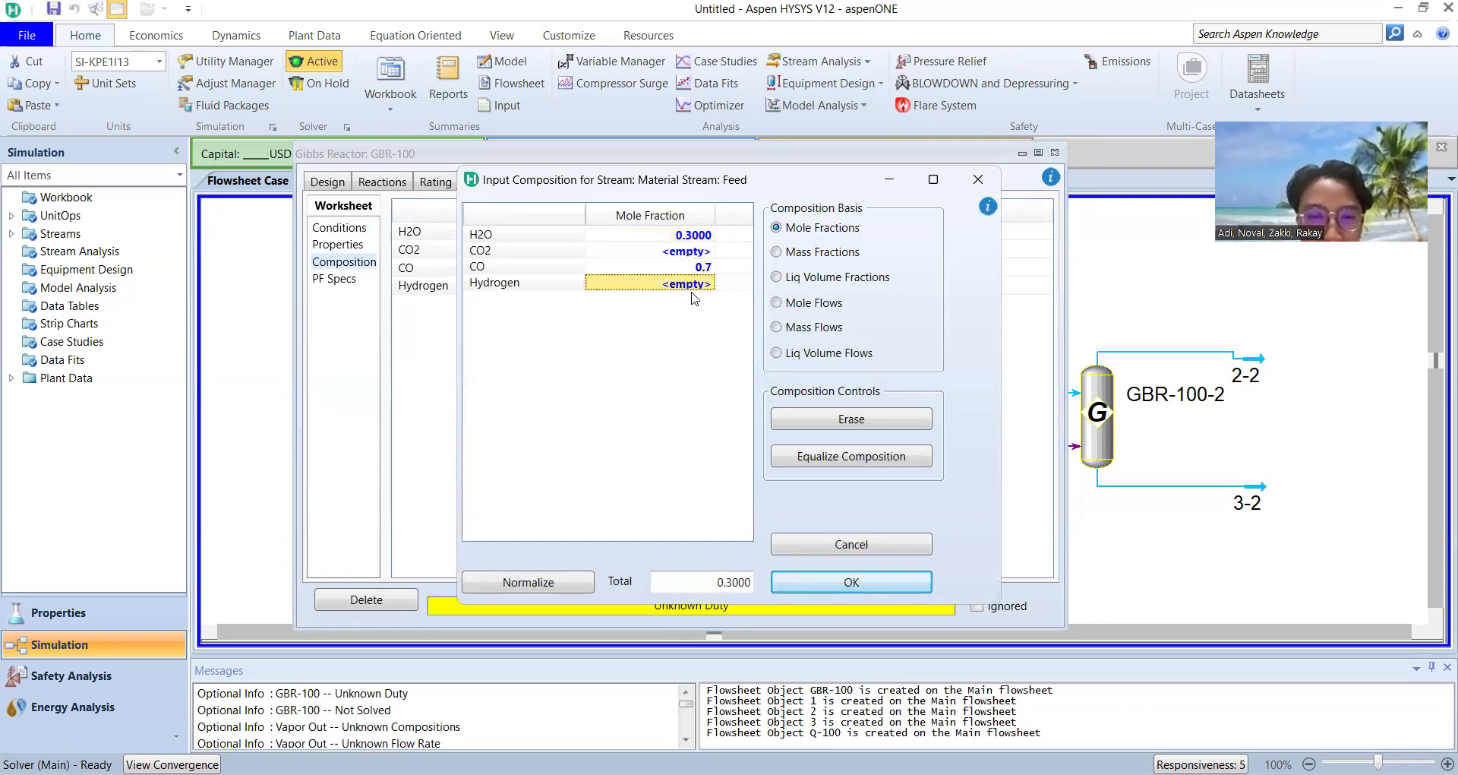
pyautogui.click(876, 589)
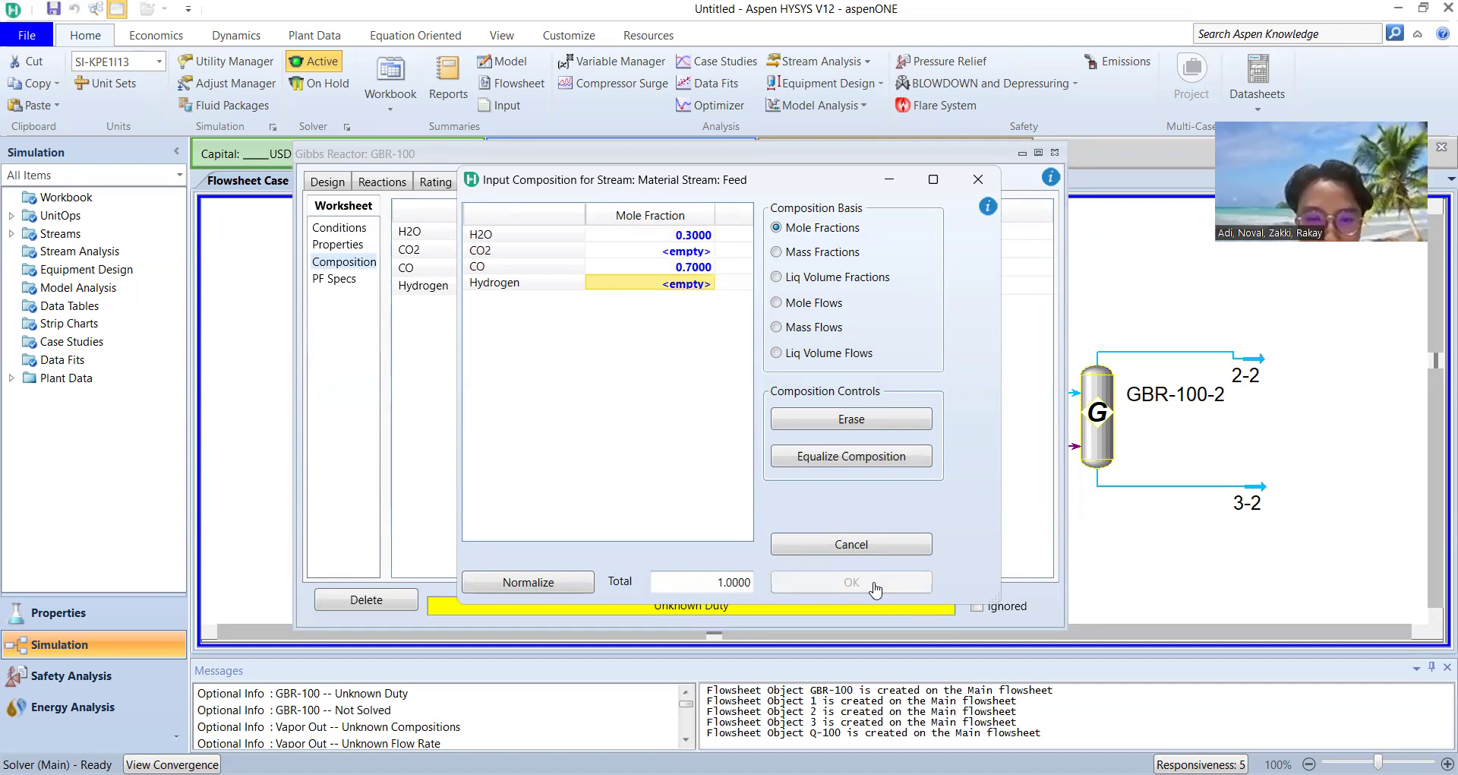
pyautogui.click(349, 227)
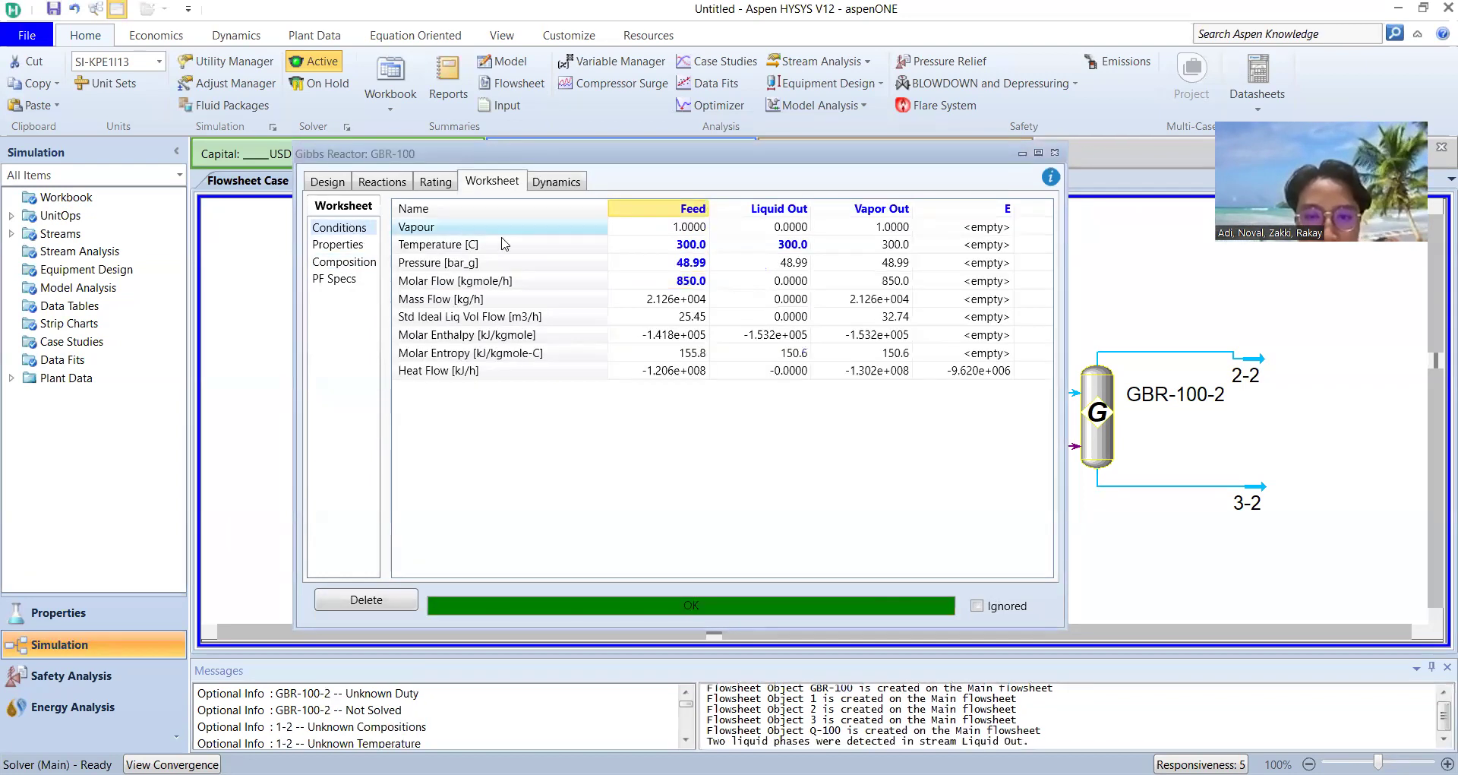
pyautogui.click(1056, 154)
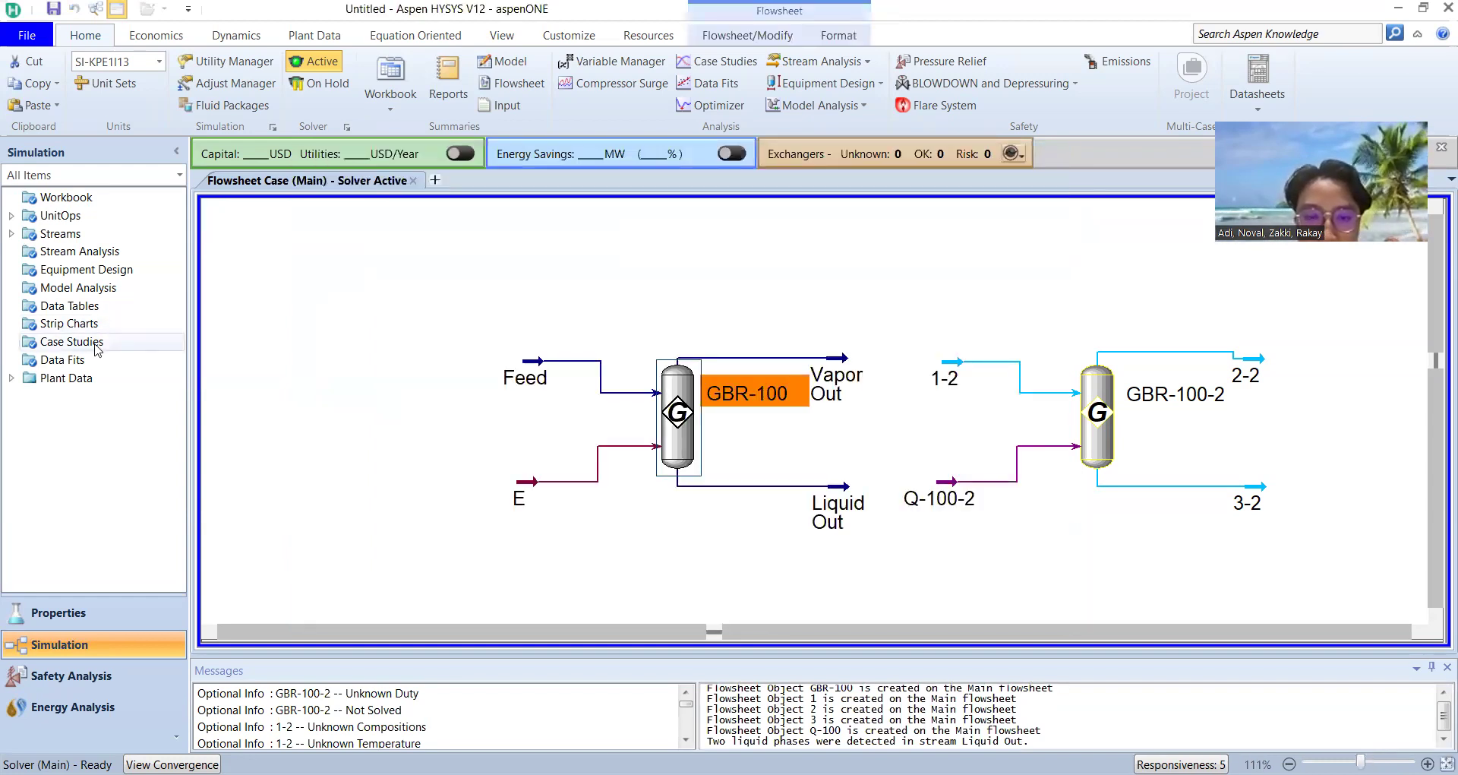
# - Create a new case study and add the Feed stream's Temperature as its independent variable
pyautogui.click(97, 343)
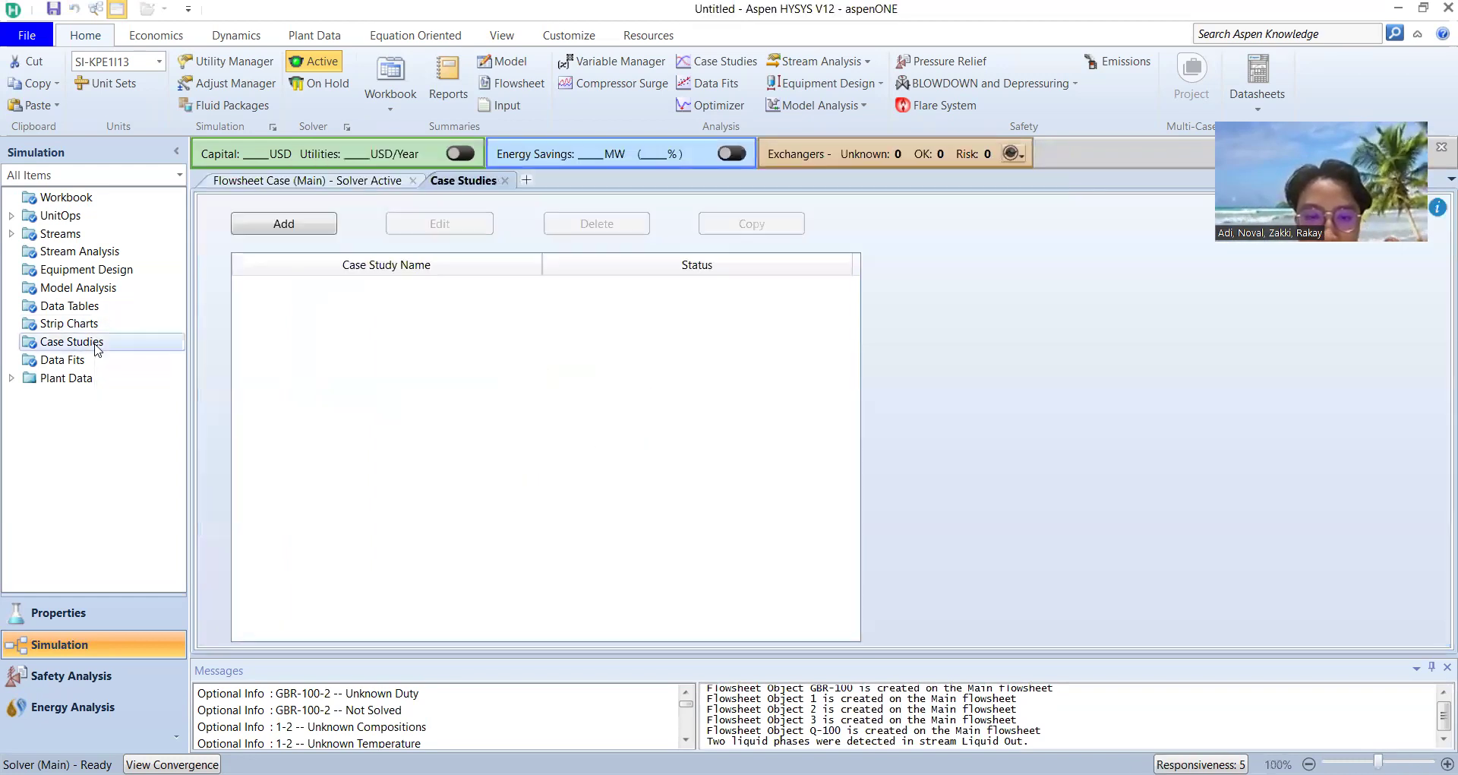
pyautogui.click(285, 225)
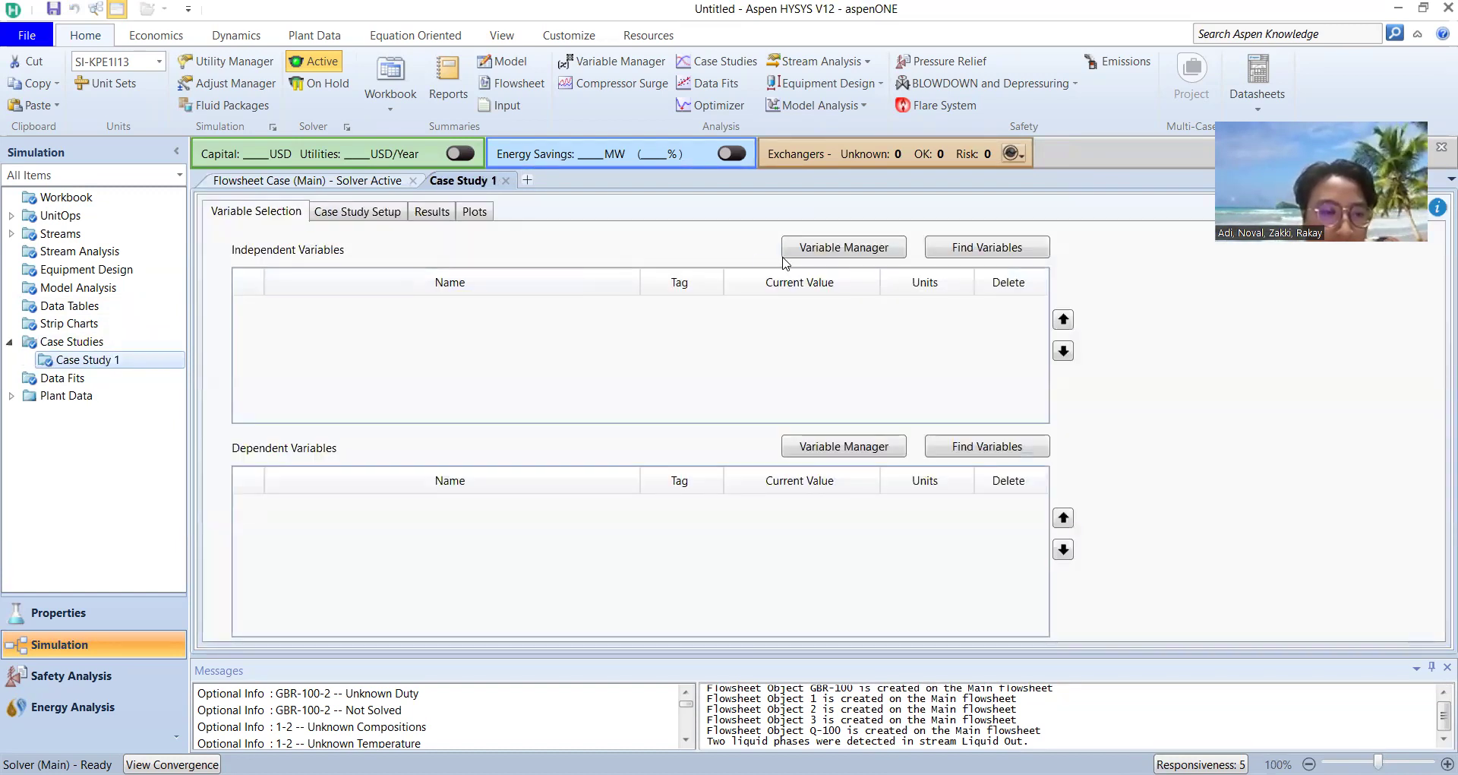
pyautogui.click(994, 253)
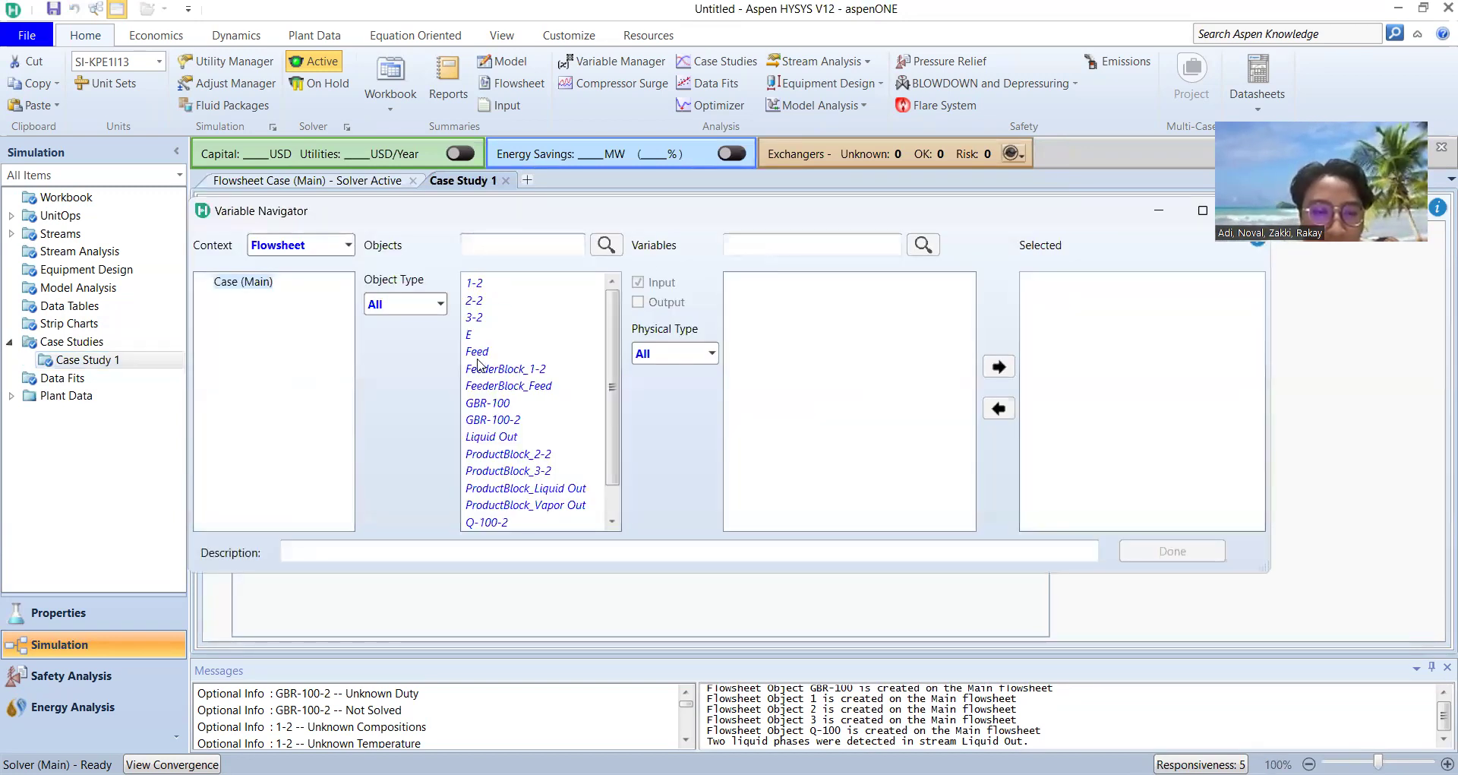
pyautogui.click(495, 357)
pyautogui.click(810, 247)
pyautogui.write('tempe')
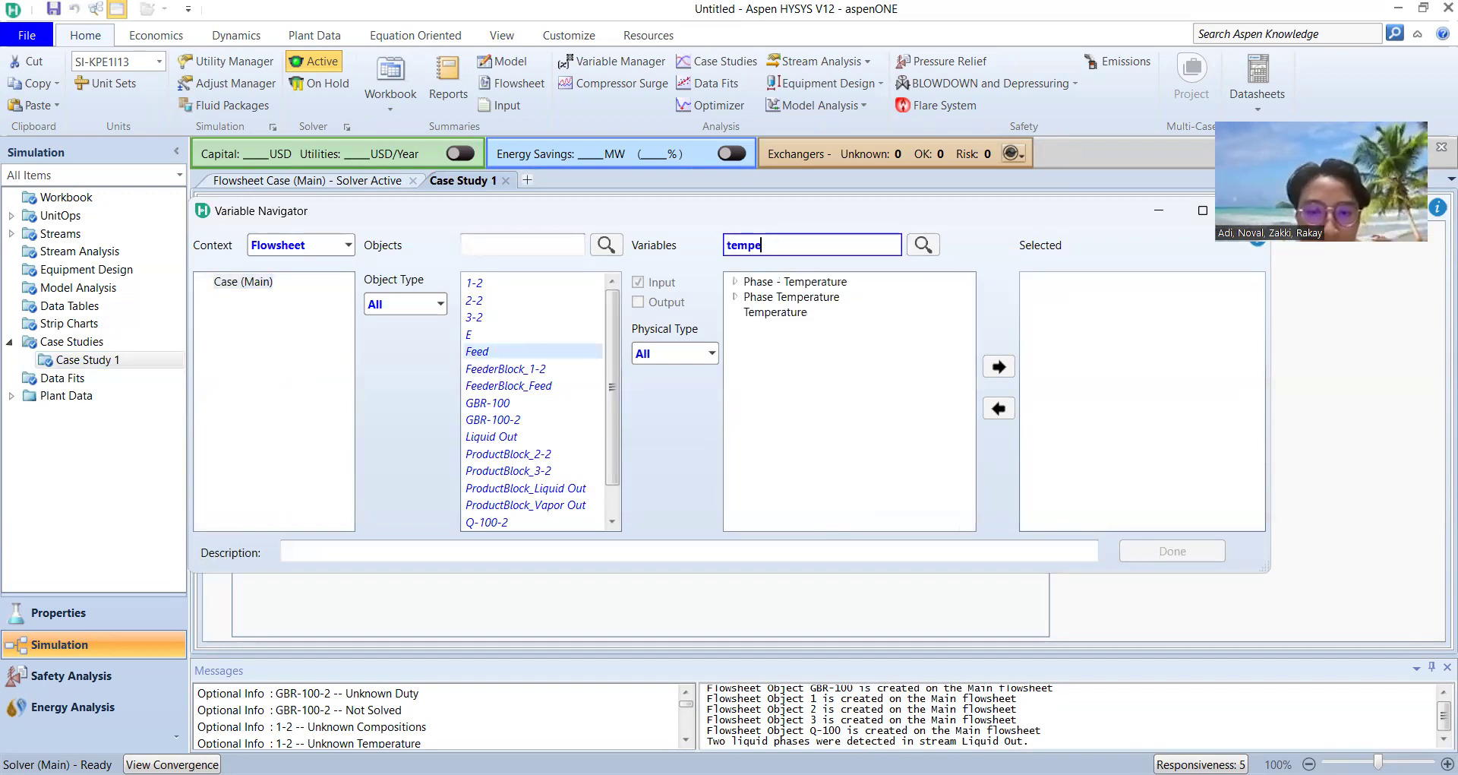
pyautogui.click(792, 318)
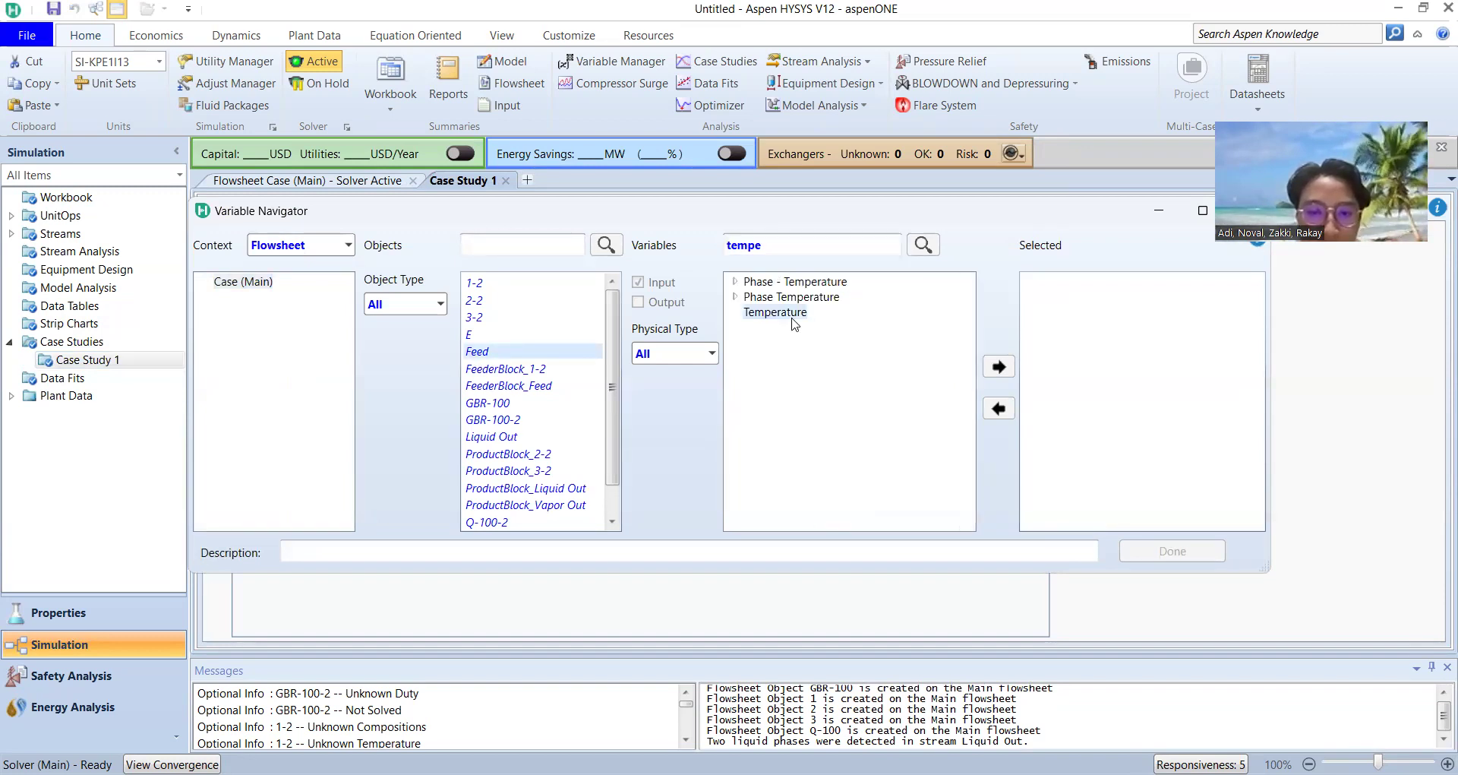
pyautogui.click(999, 367)
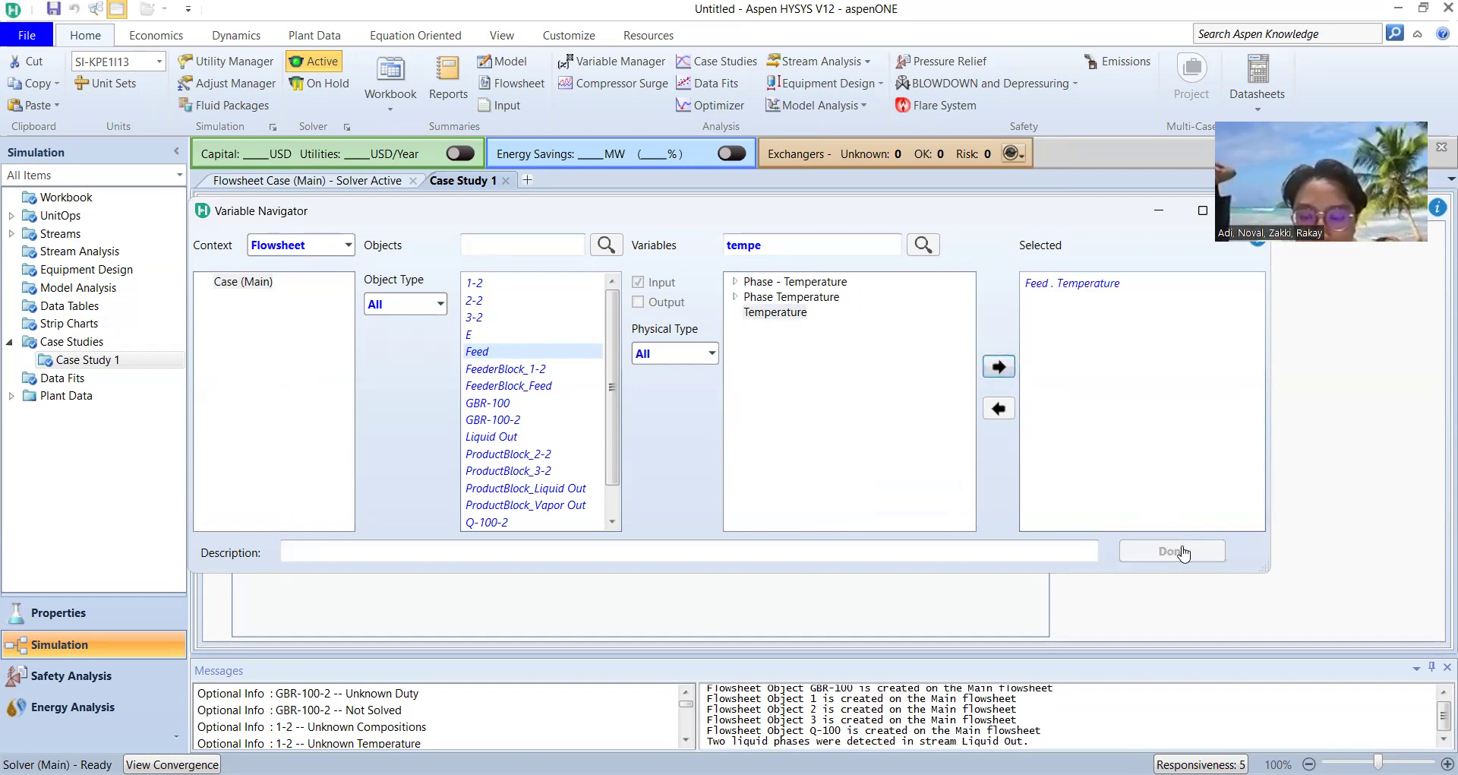
pyautogui.click(1175, 550)
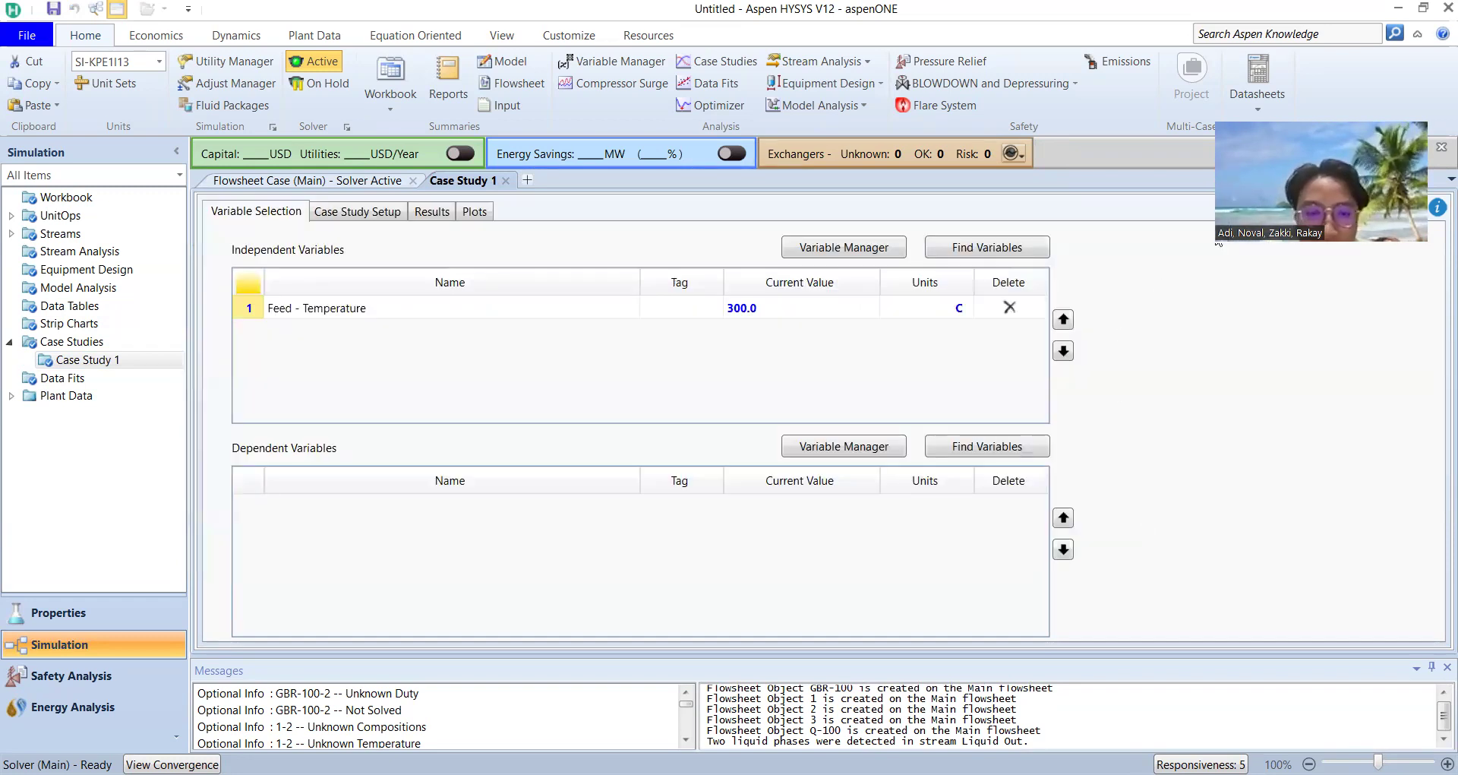
# - Add the Power of energy stream E as the case study's dependent variable
pyautogui.click(972, 446)
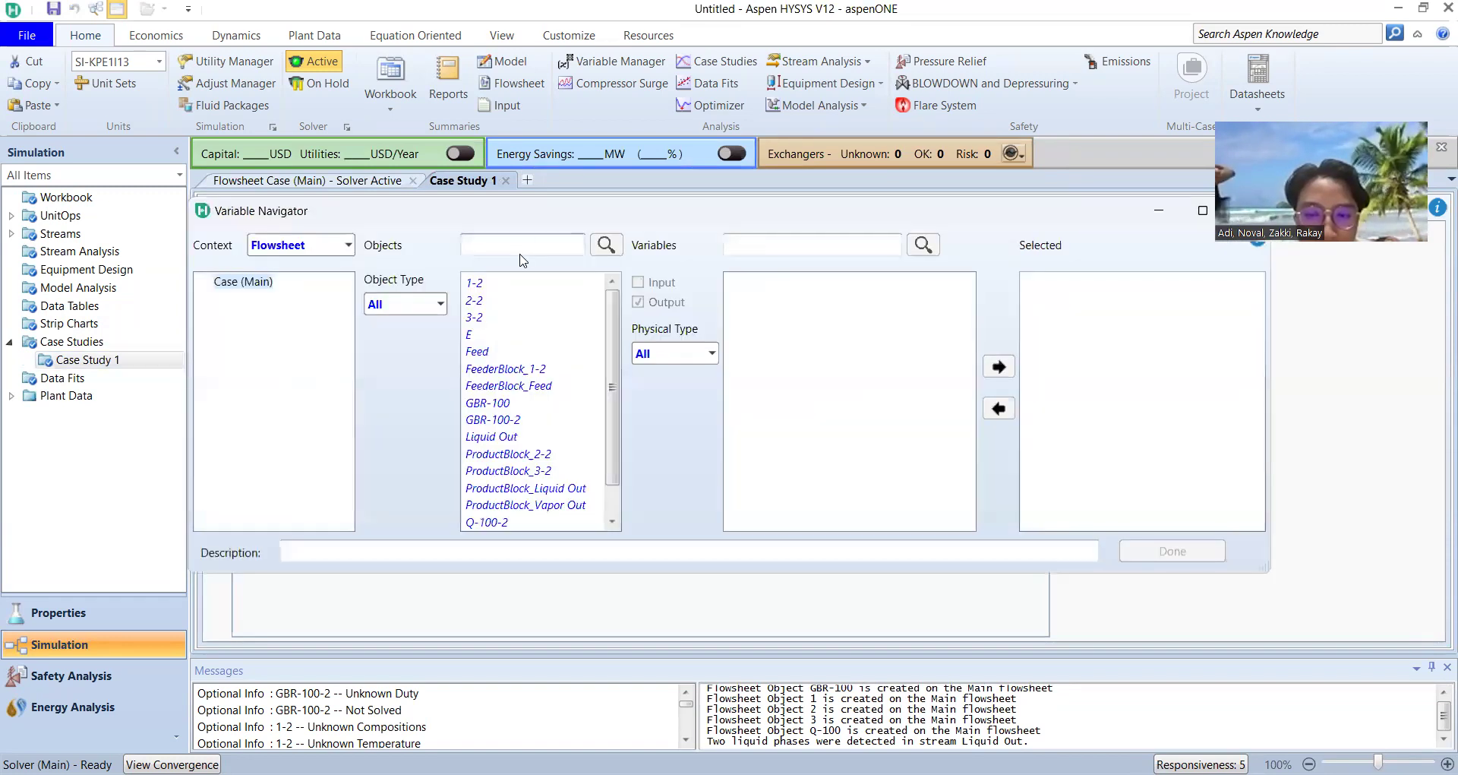
pyautogui.click(481, 336)
pyautogui.click(770, 345)
pyautogui.click(1001, 367)
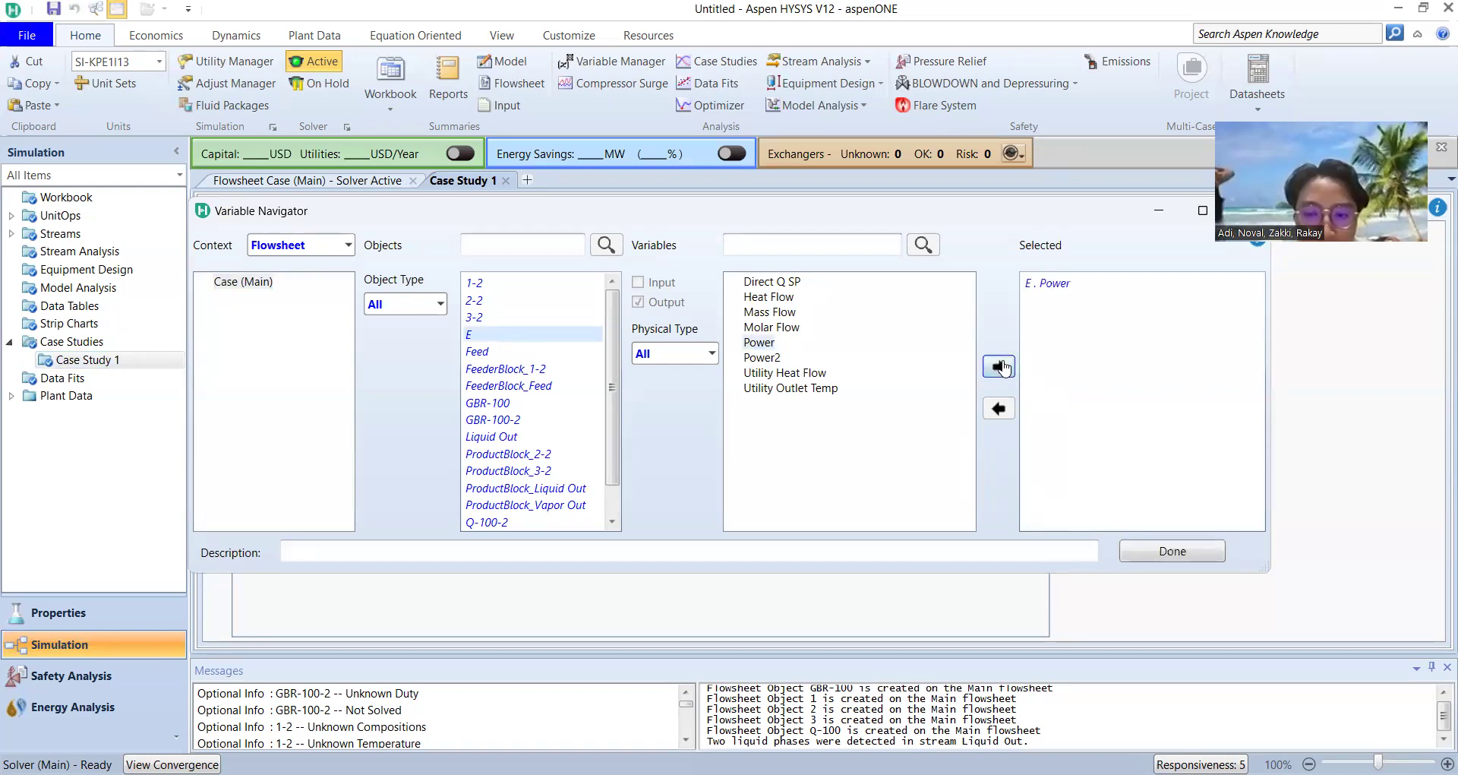
pyautogui.click(1173, 555)
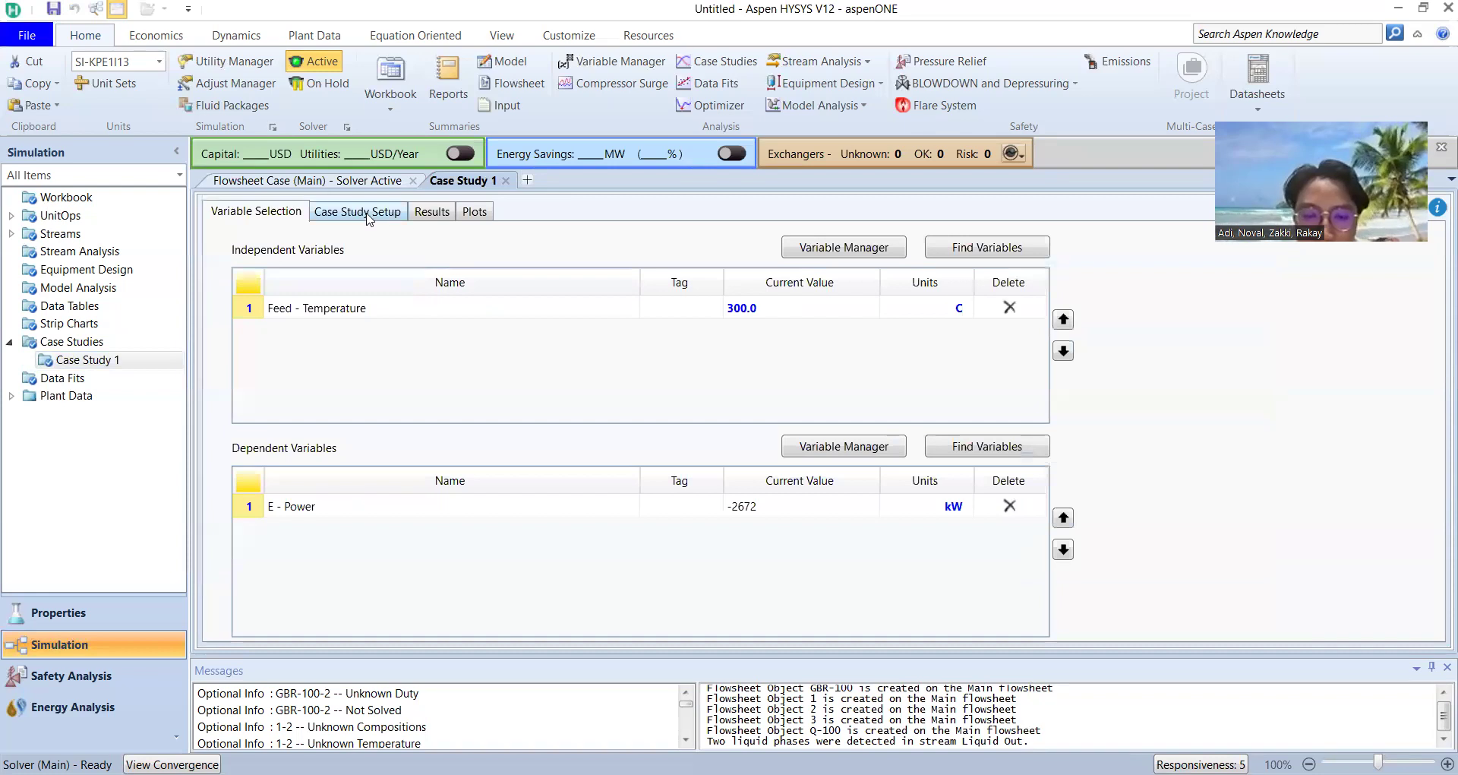
# - Set up the case study to vary the Feed temperature from 300 to 500 °C in 5 steps
pyautogui.click(368, 216)
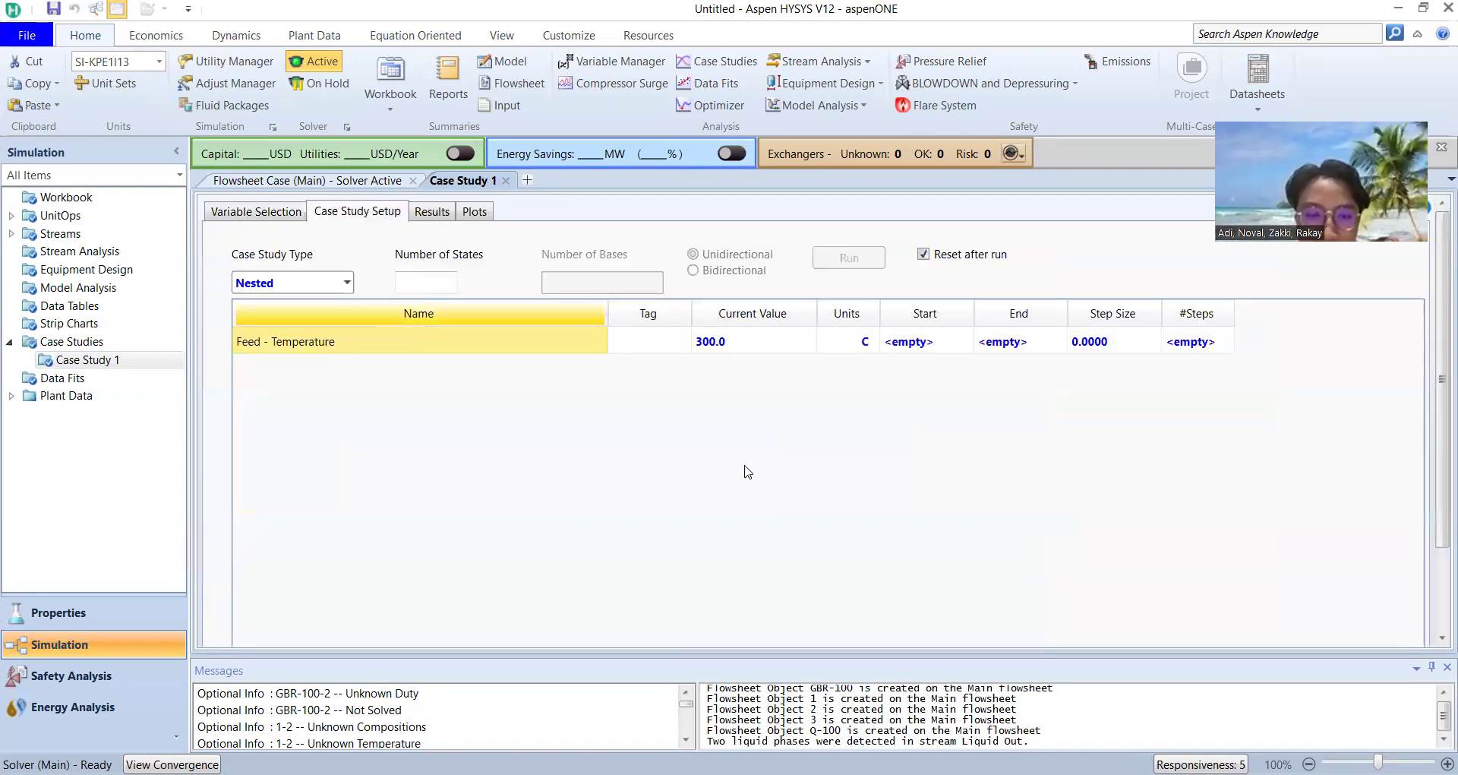
pyautogui.click(925, 340)
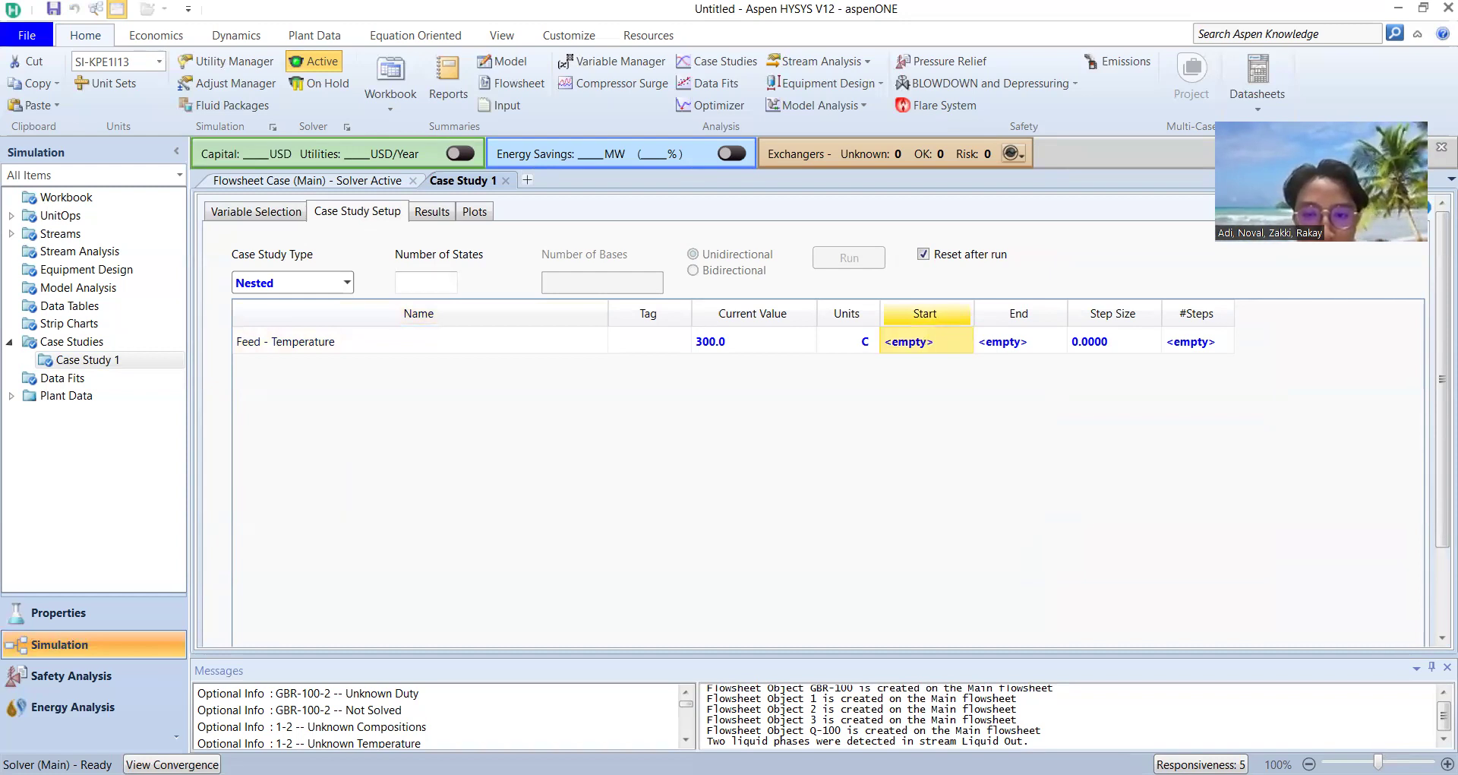
pyautogui.write('300')
pyautogui.click(1033, 342)
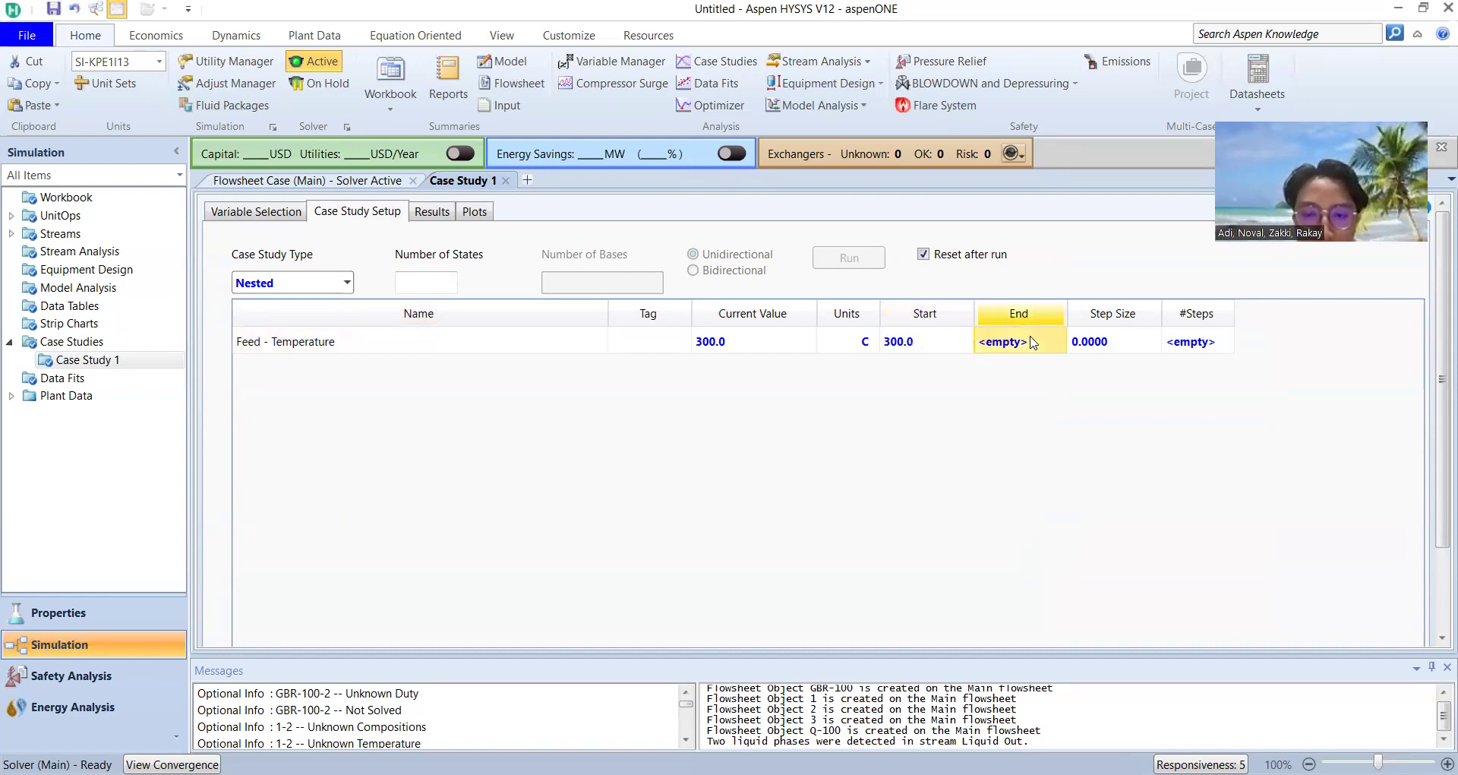
pyautogui.write('500')
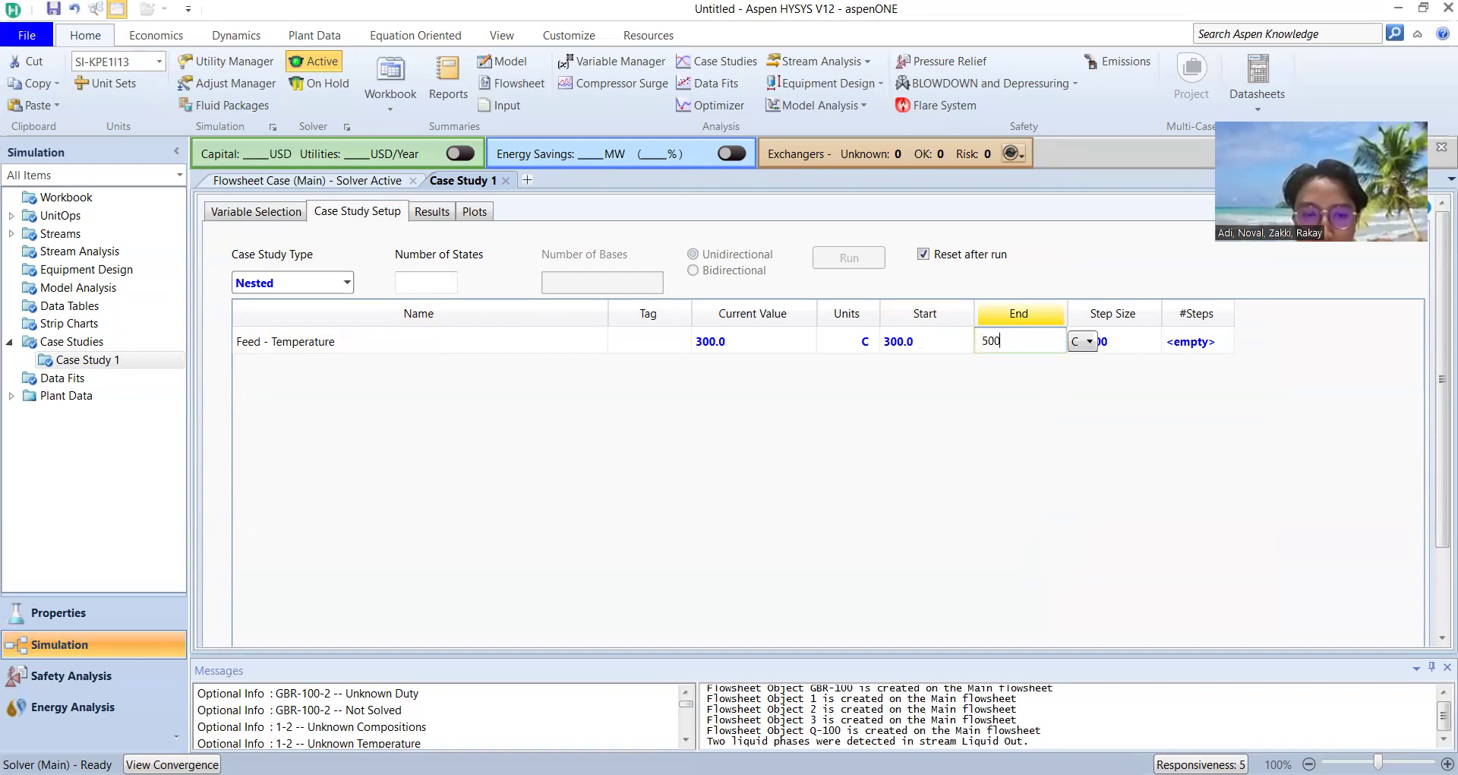
pyautogui.click(1200, 345)
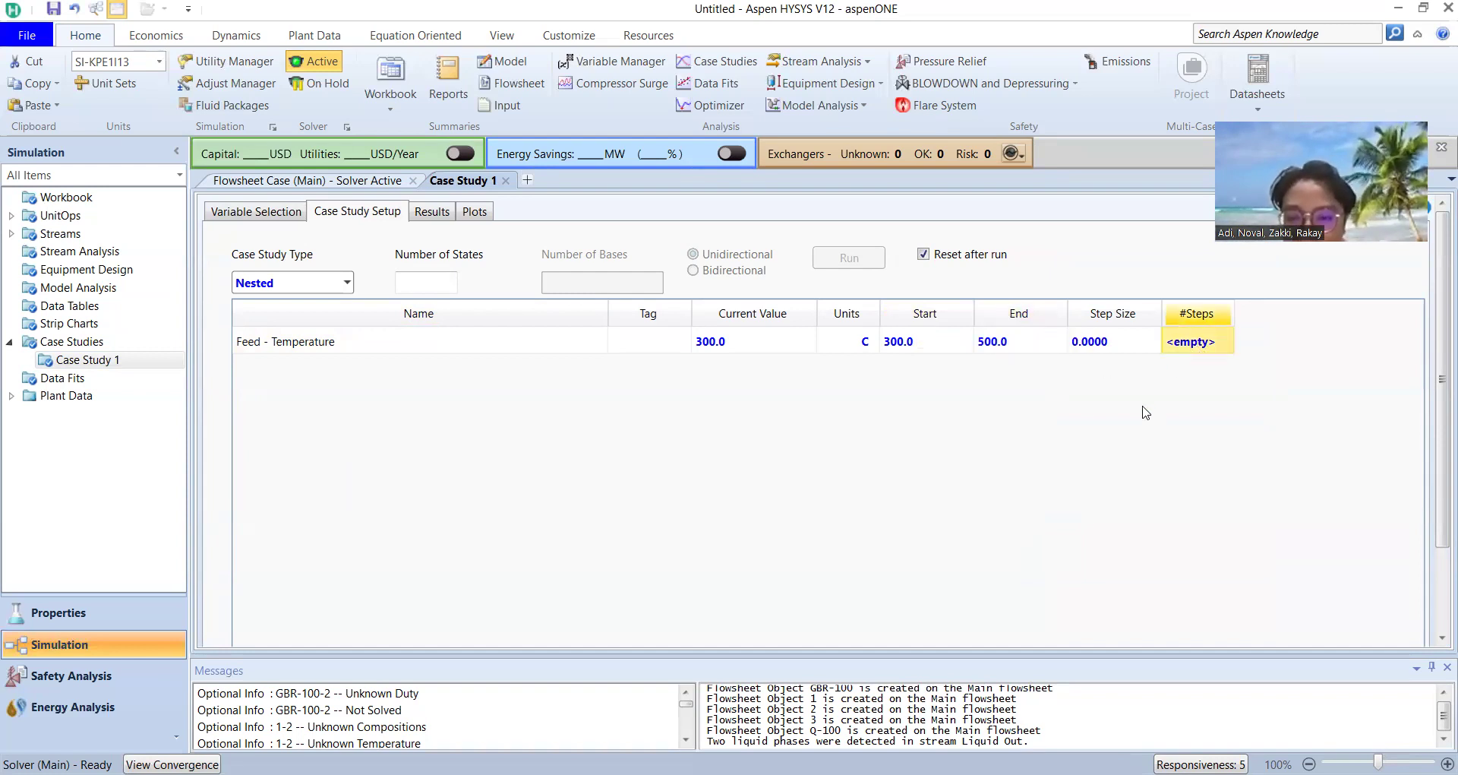
pyautogui.write('5')
pyautogui.press('Return')
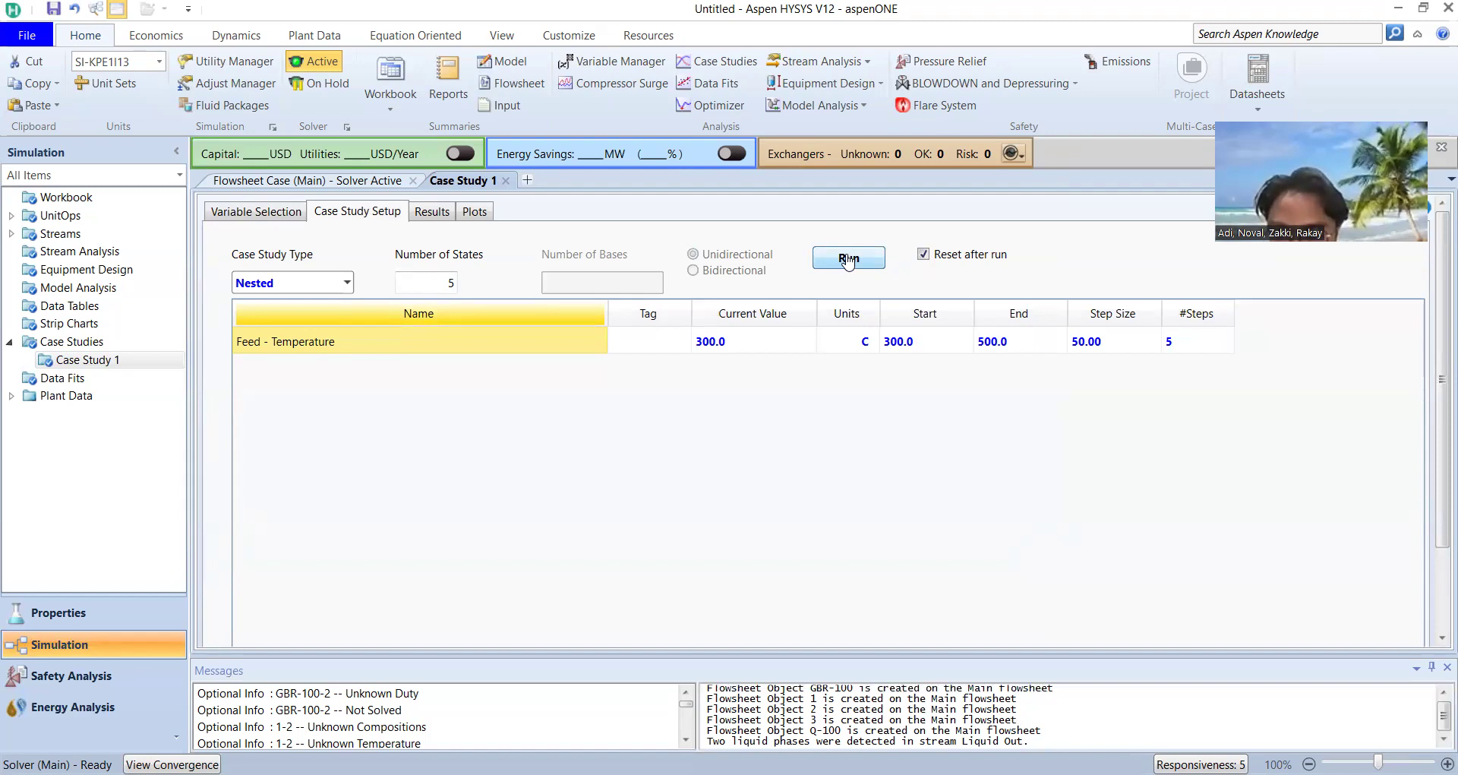
# - Run the case study, review the E power results for each Feed temperature, and return to the flowsheet
pyautogui.click(849, 259)
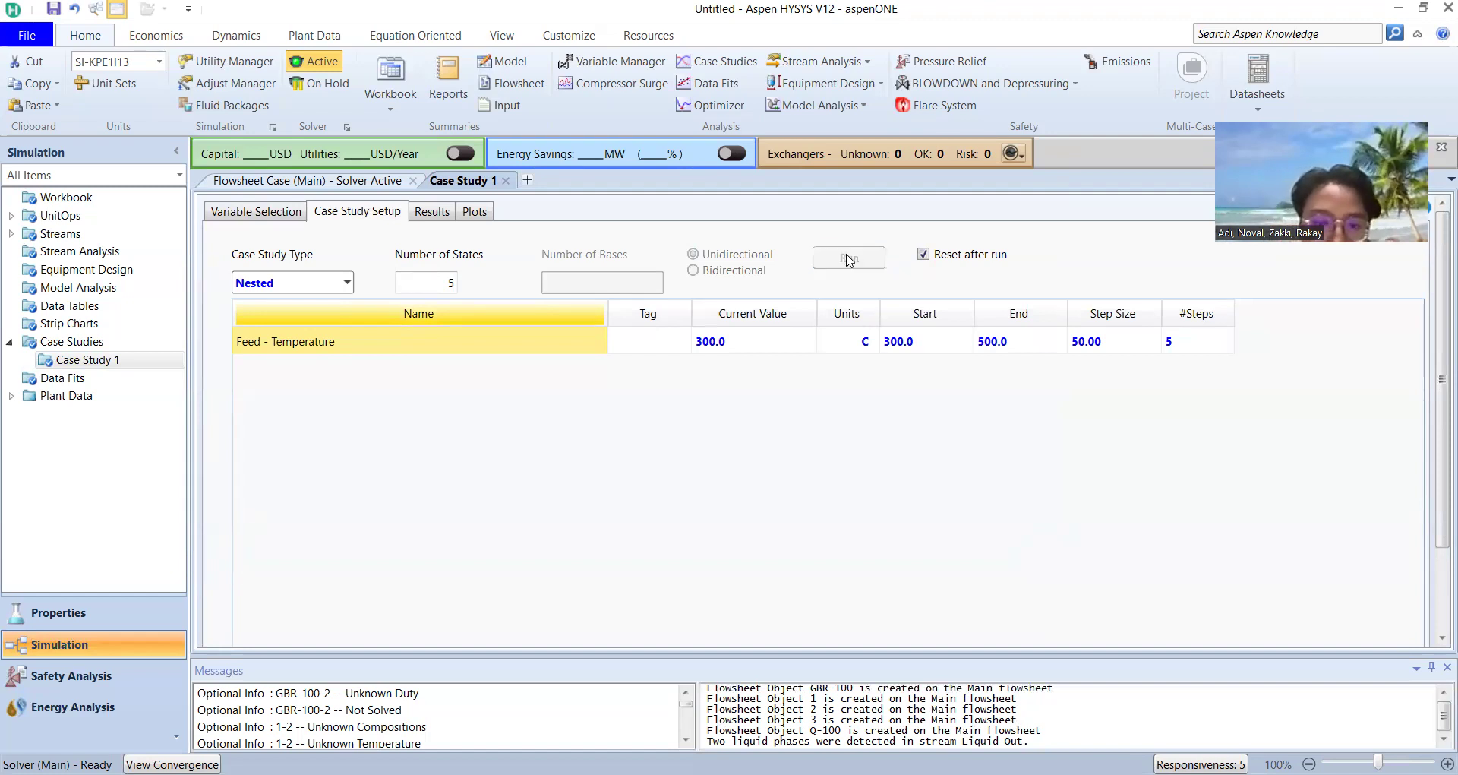
pyautogui.click(445, 215)
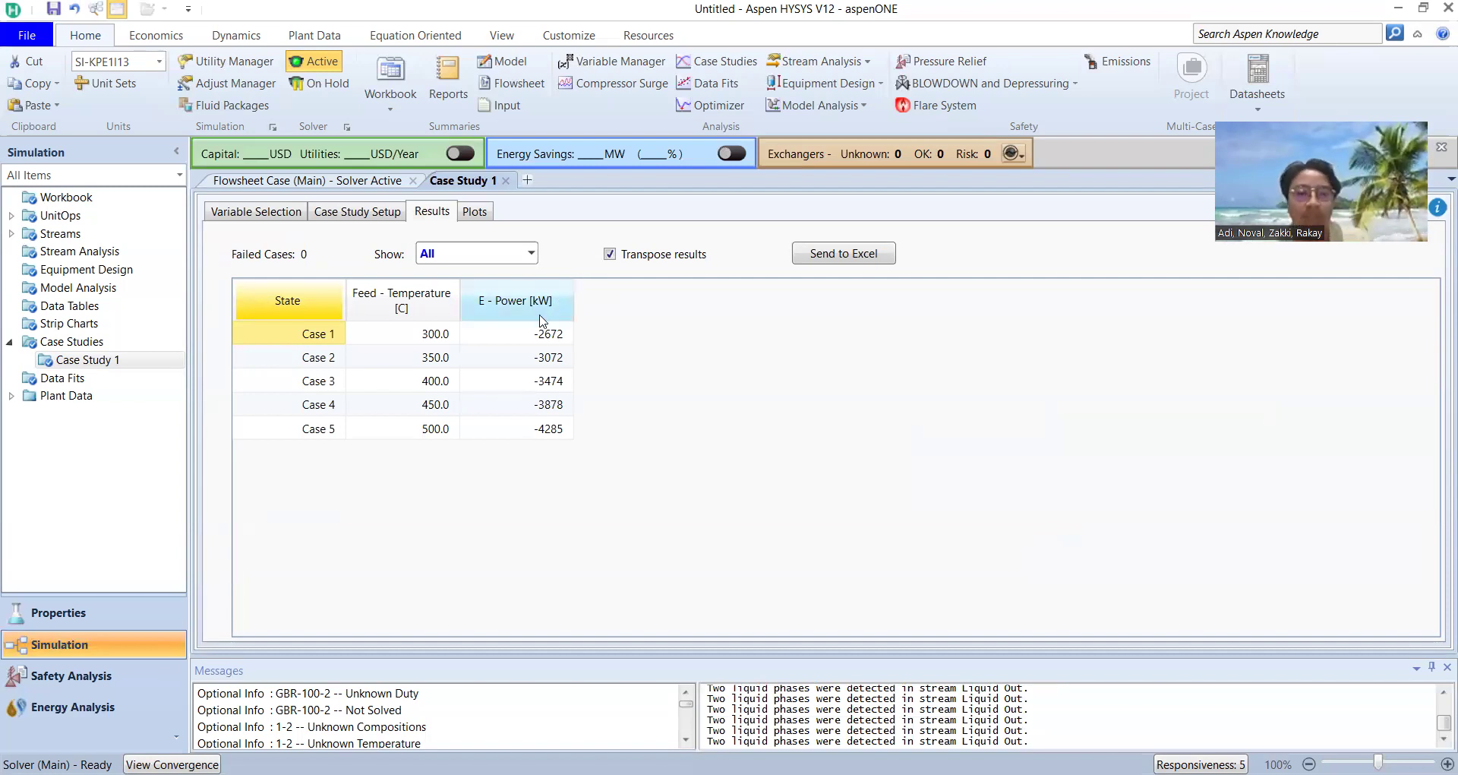
pyautogui.click(287, 183)
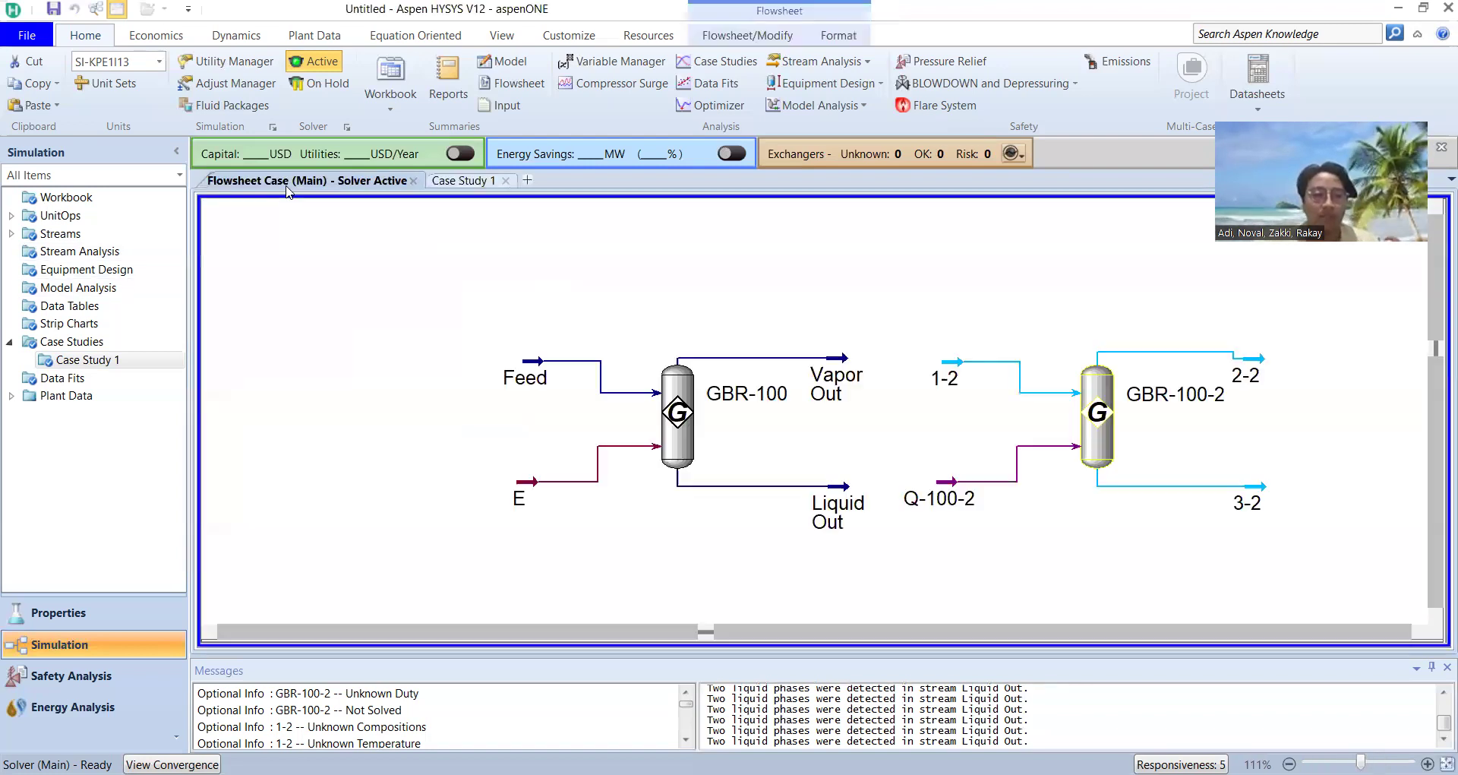
# - Open the second Gibbs reactor, GBR-100-2, and show the conditions of its connected streams
pyautogui.click(1419, 632)
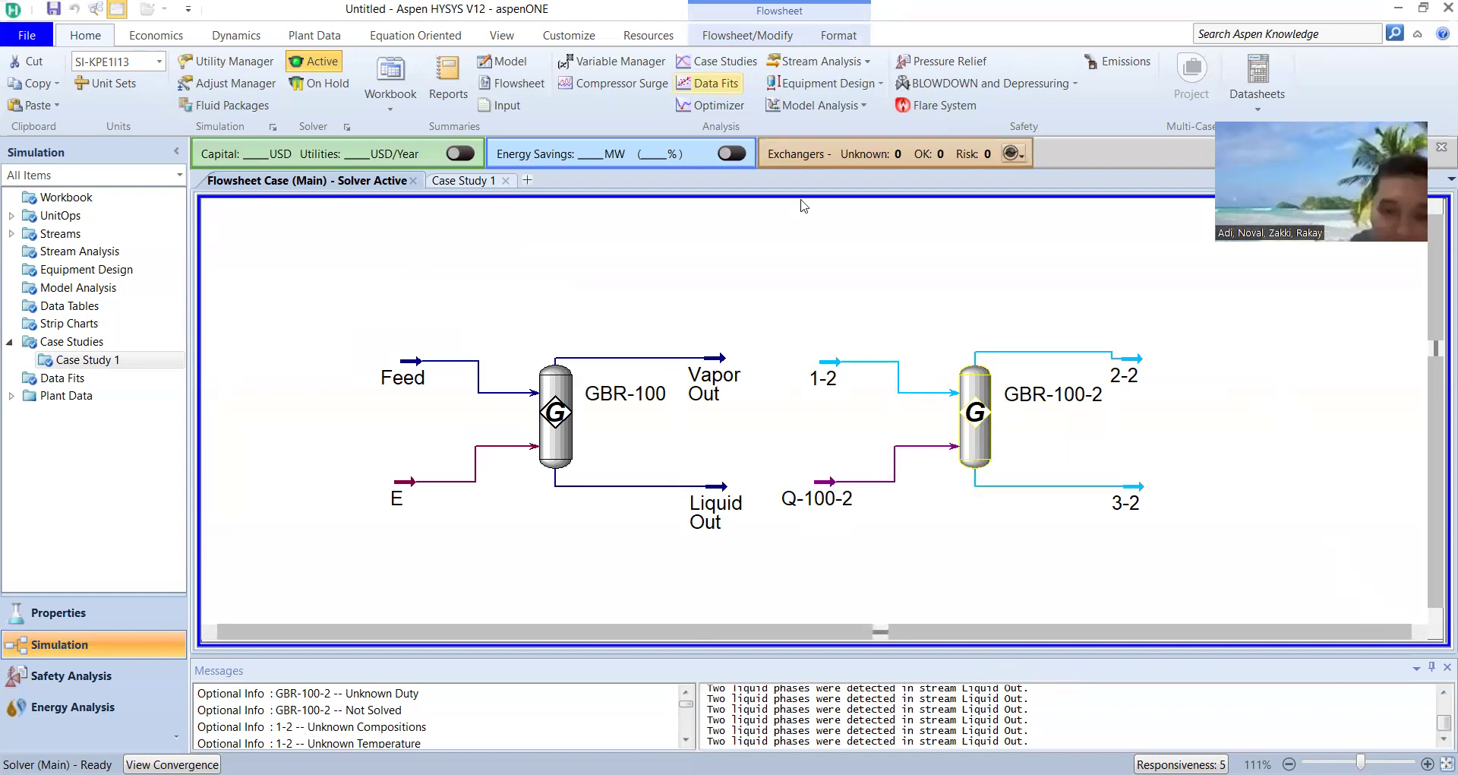
pyautogui.click(979, 418)
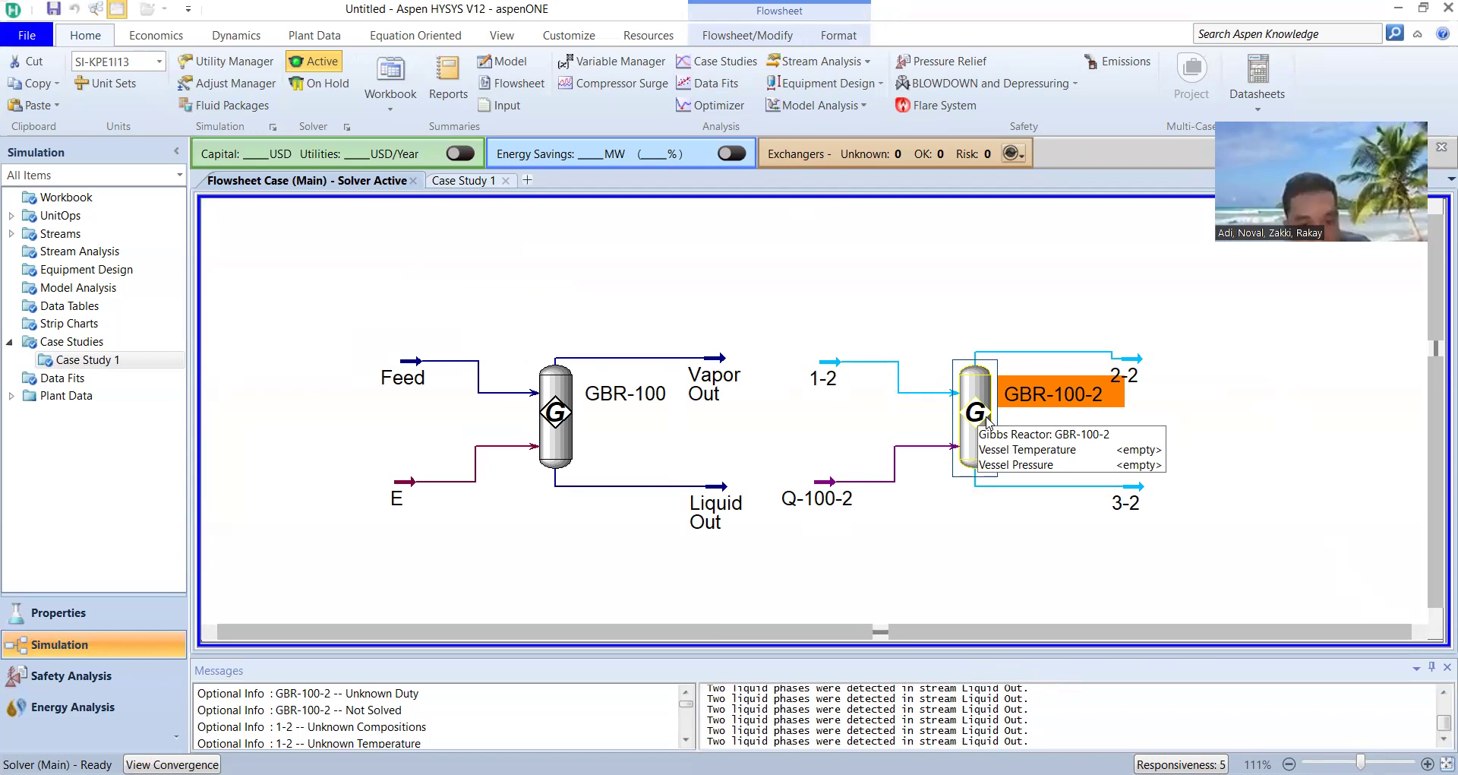
pyautogui.doubleClick(979, 418)
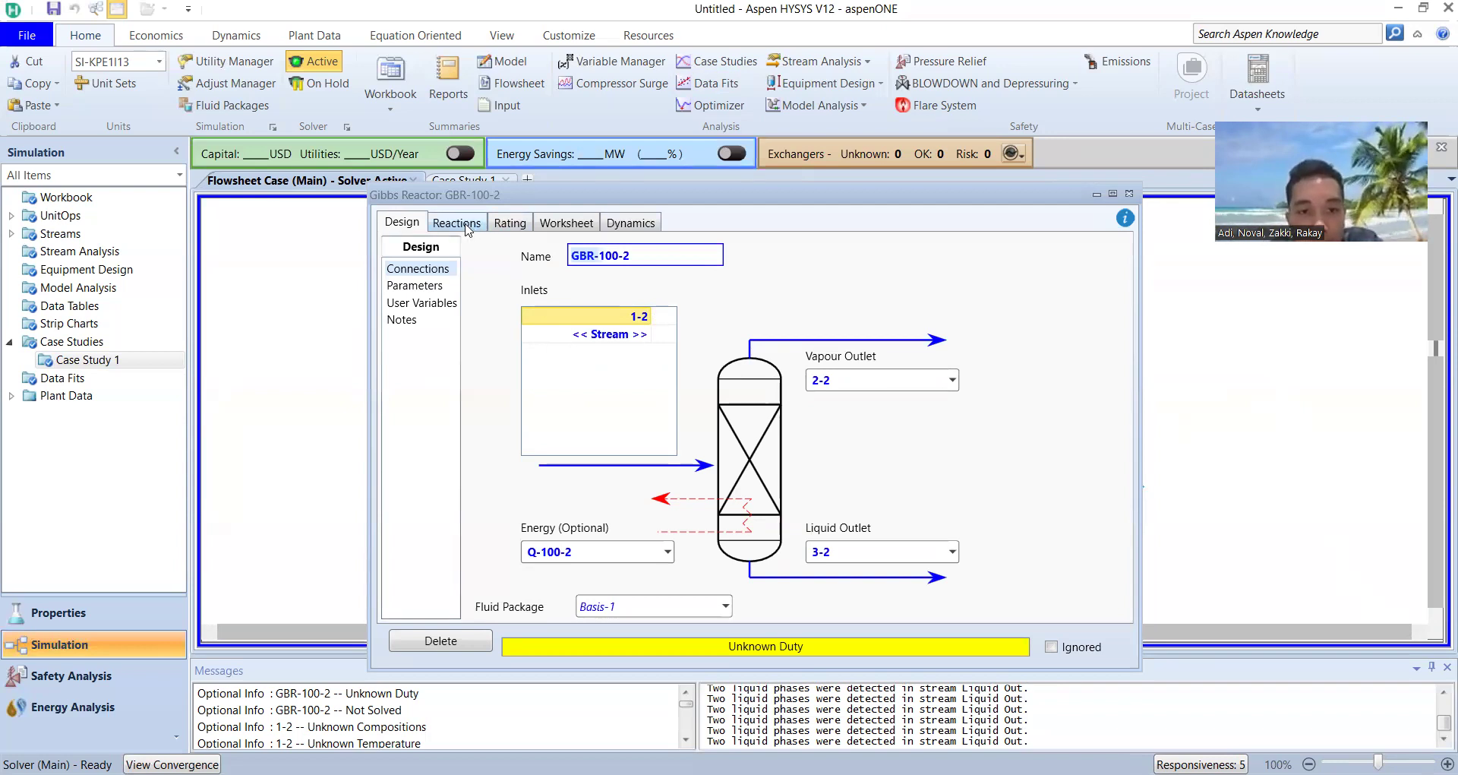
pyautogui.click(460, 224)
pyautogui.click(415, 225)
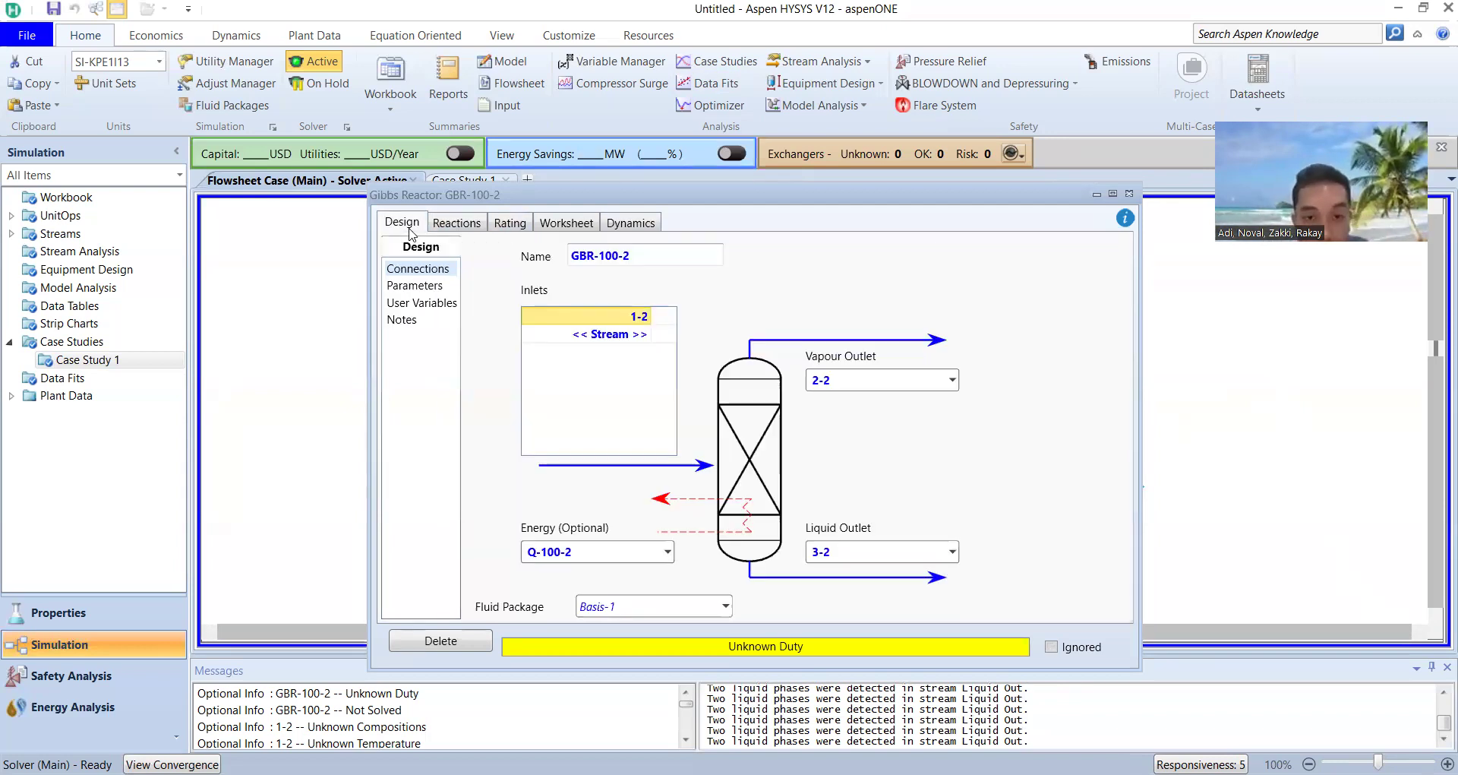
pyautogui.click(555, 221)
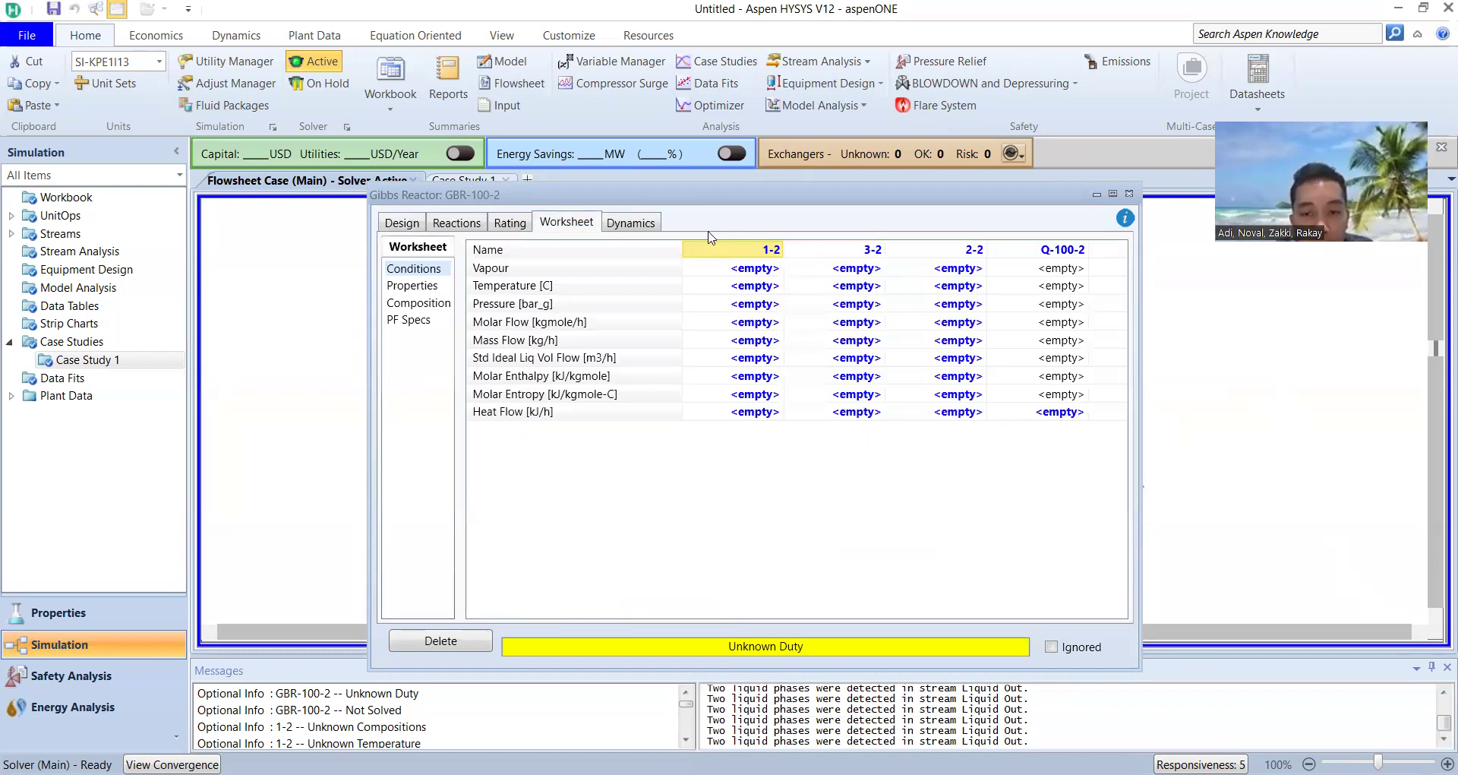
pyautogui.doubleClick(772, 250)
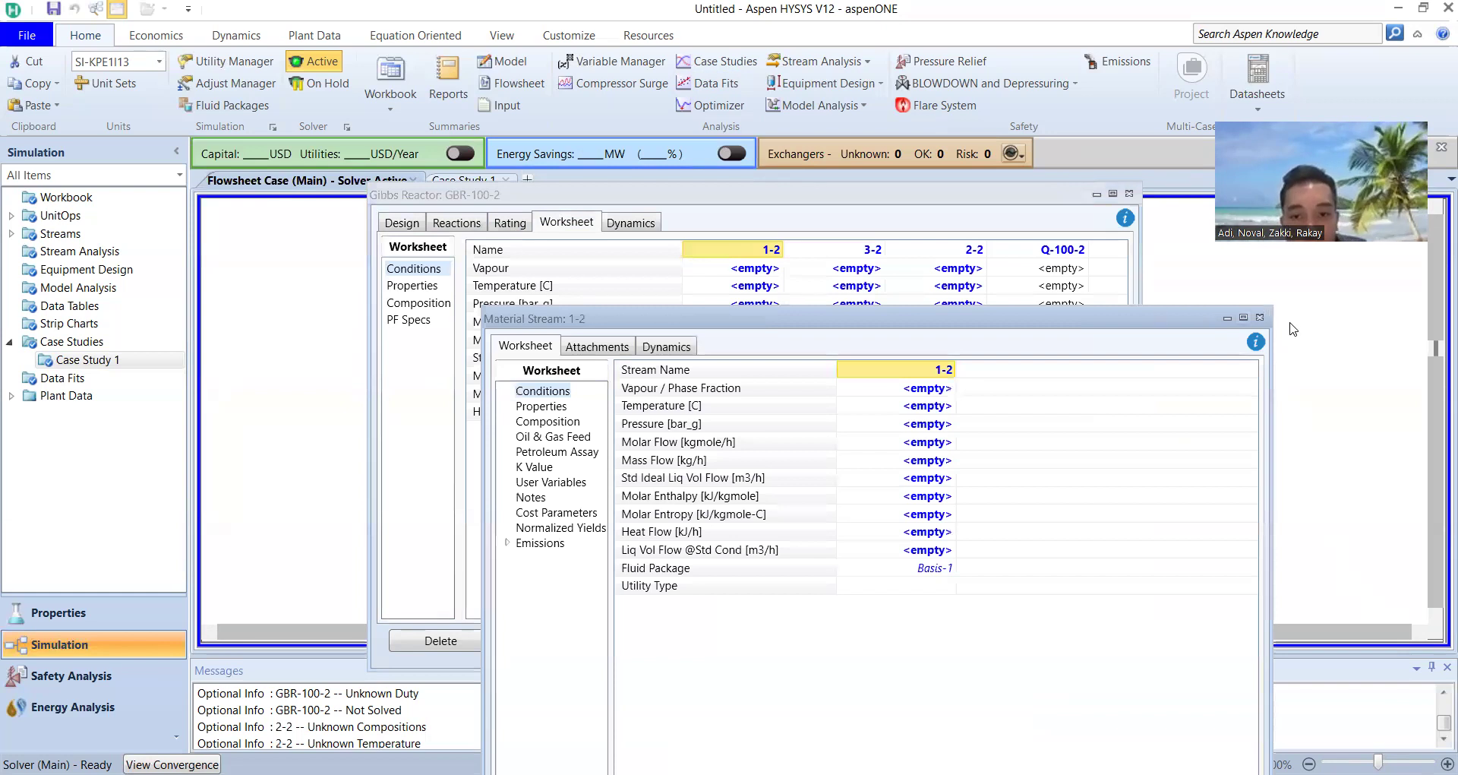
pyautogui.click(1260, 318)
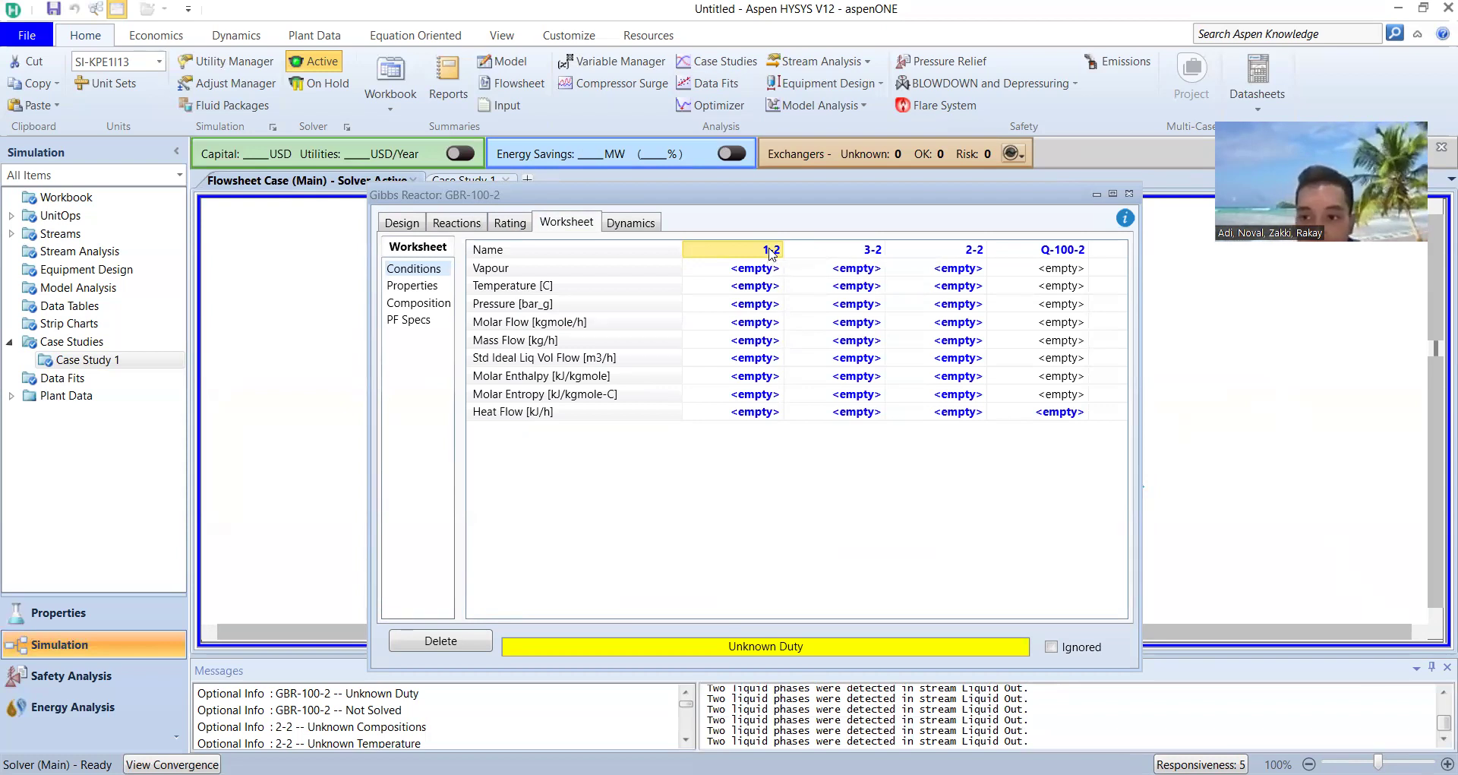
pyautogui.write('fe')
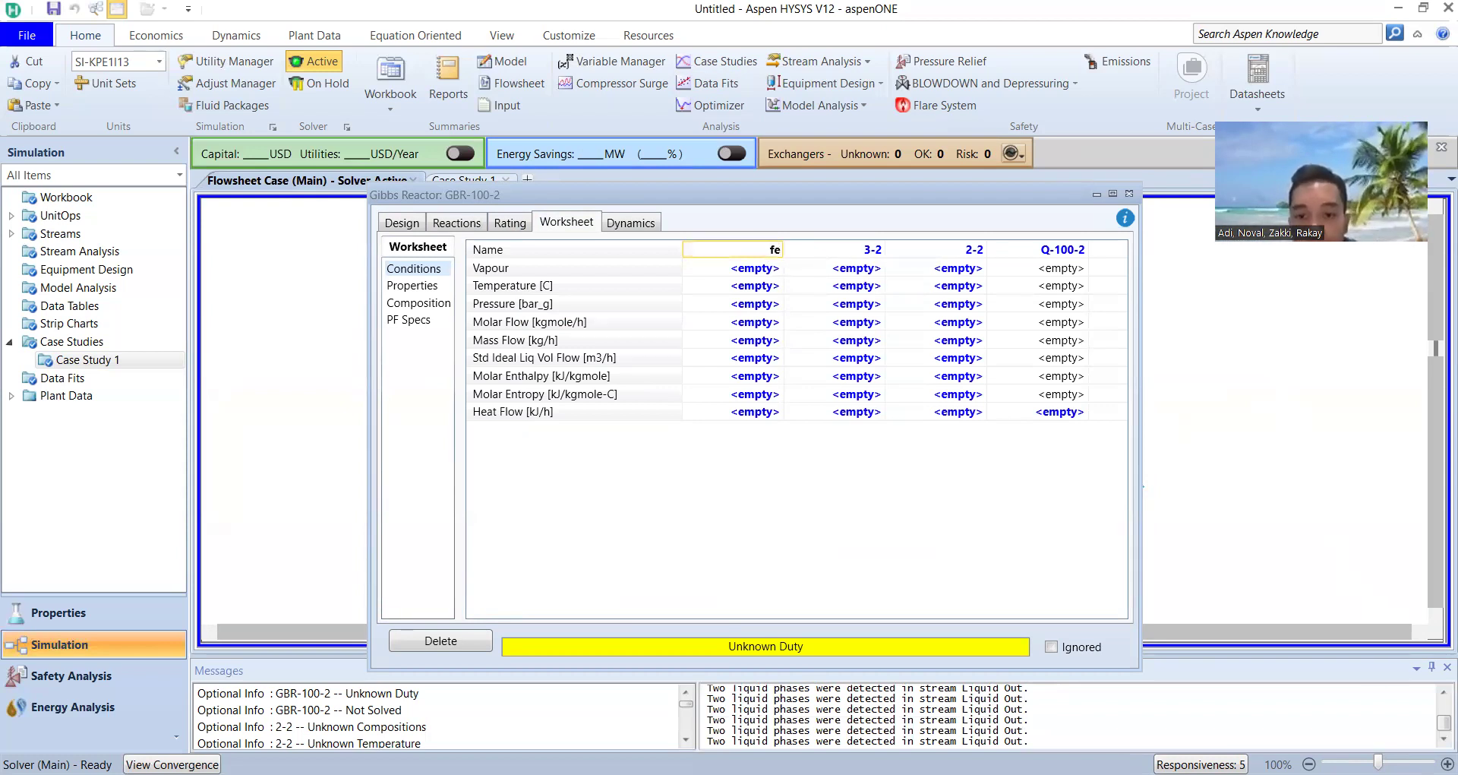
pyautogui.press('Escape')
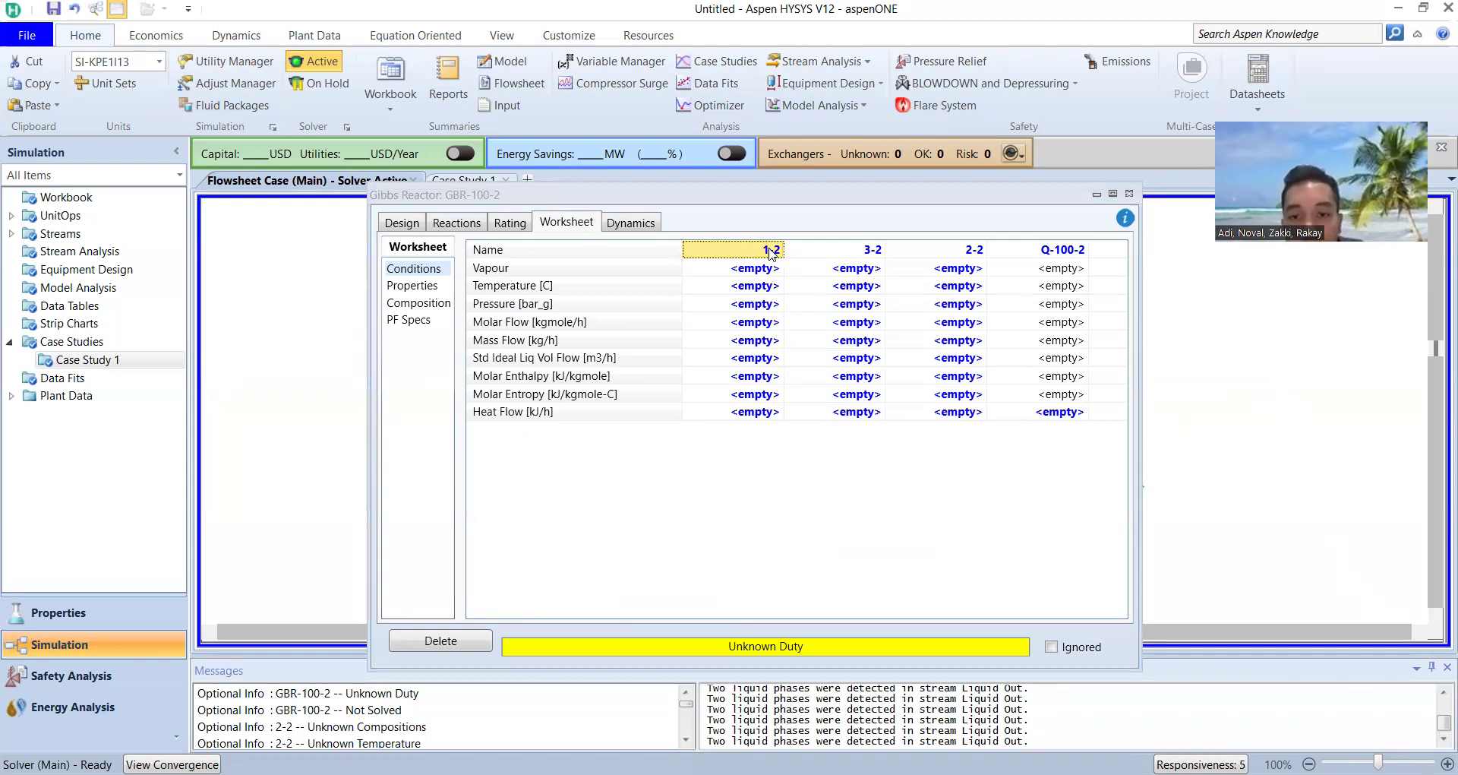
# - Rename GBR-100-2's inlet stream 1-2 as Feed-2 and its liquid outlet stream 3-2 as Liquid out-2
pyautogui.doubleClick(771, 251)
pyautogui.write('Fe')
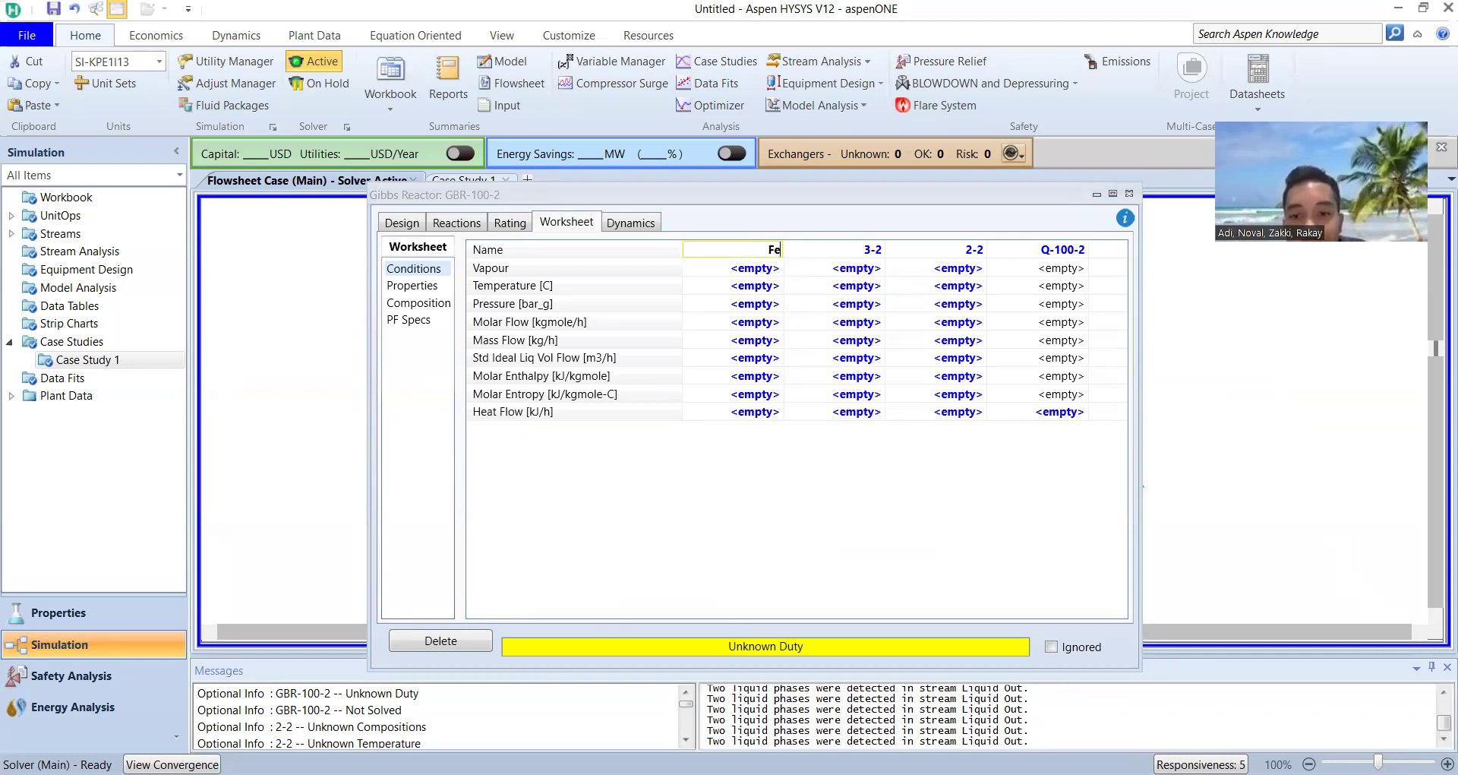
pyautogui.write('ed 2')
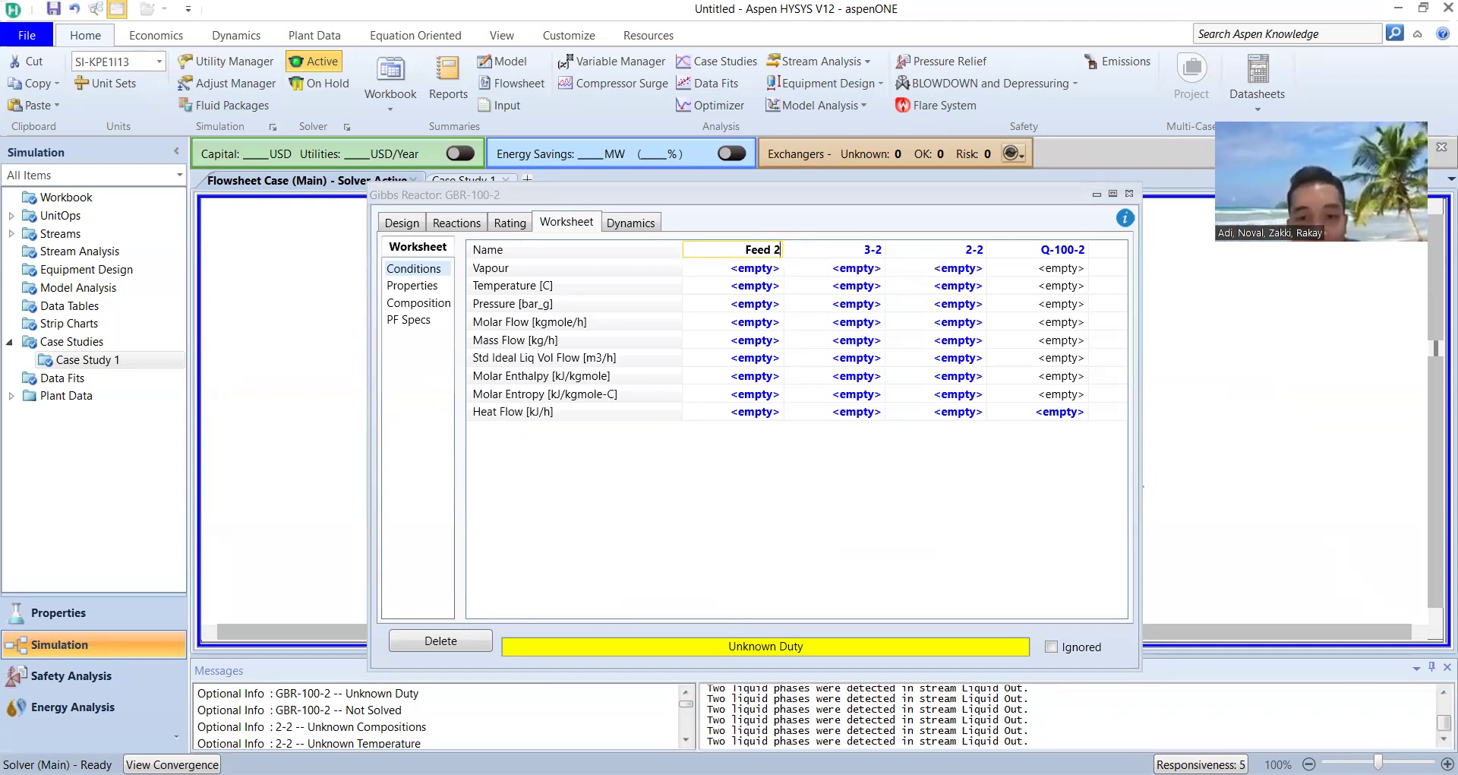
pyautogui.press('BackSpace')
pyautogui.press('BackSpace')
pyautogui.write('-2')
pyautogui.click(876, 251)
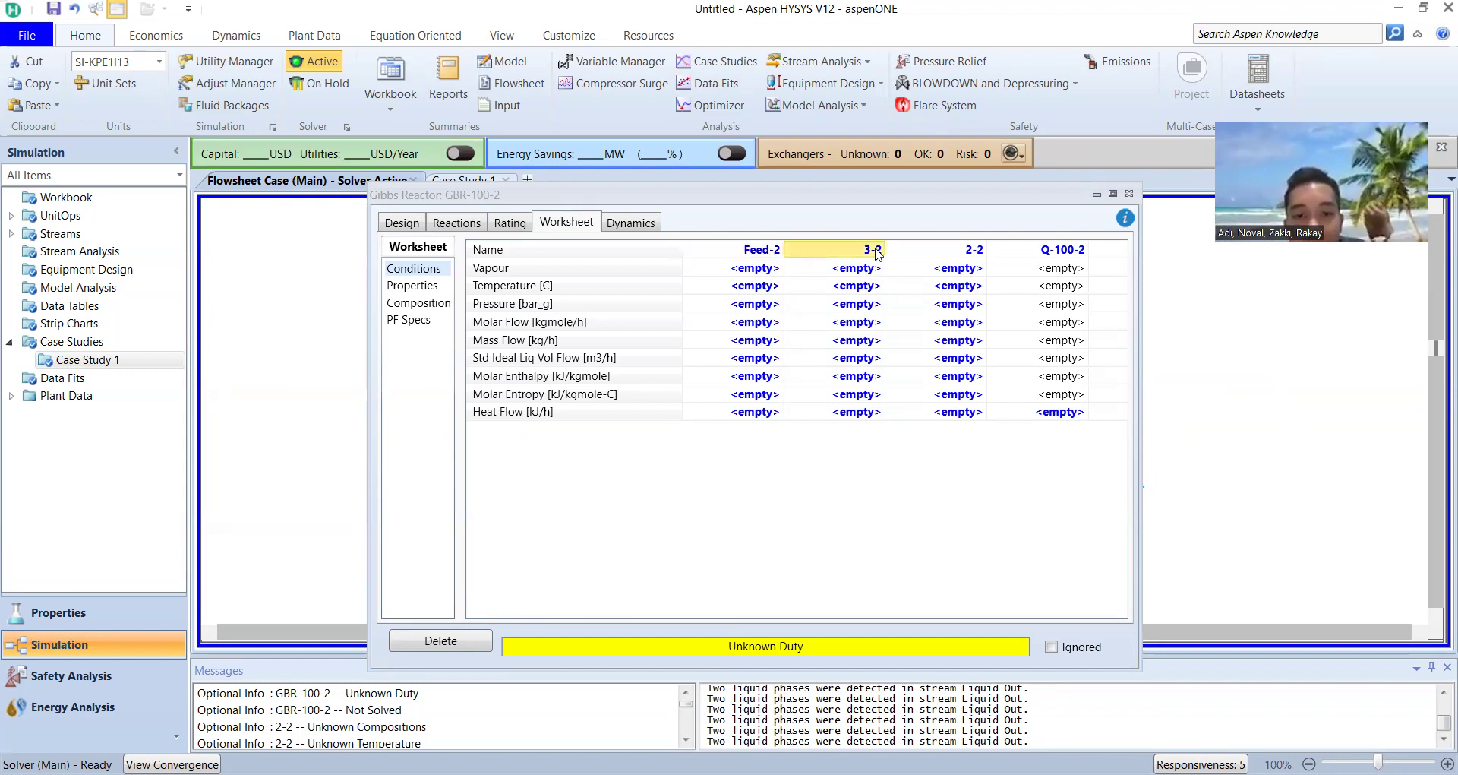
pyautogui.write('Li')
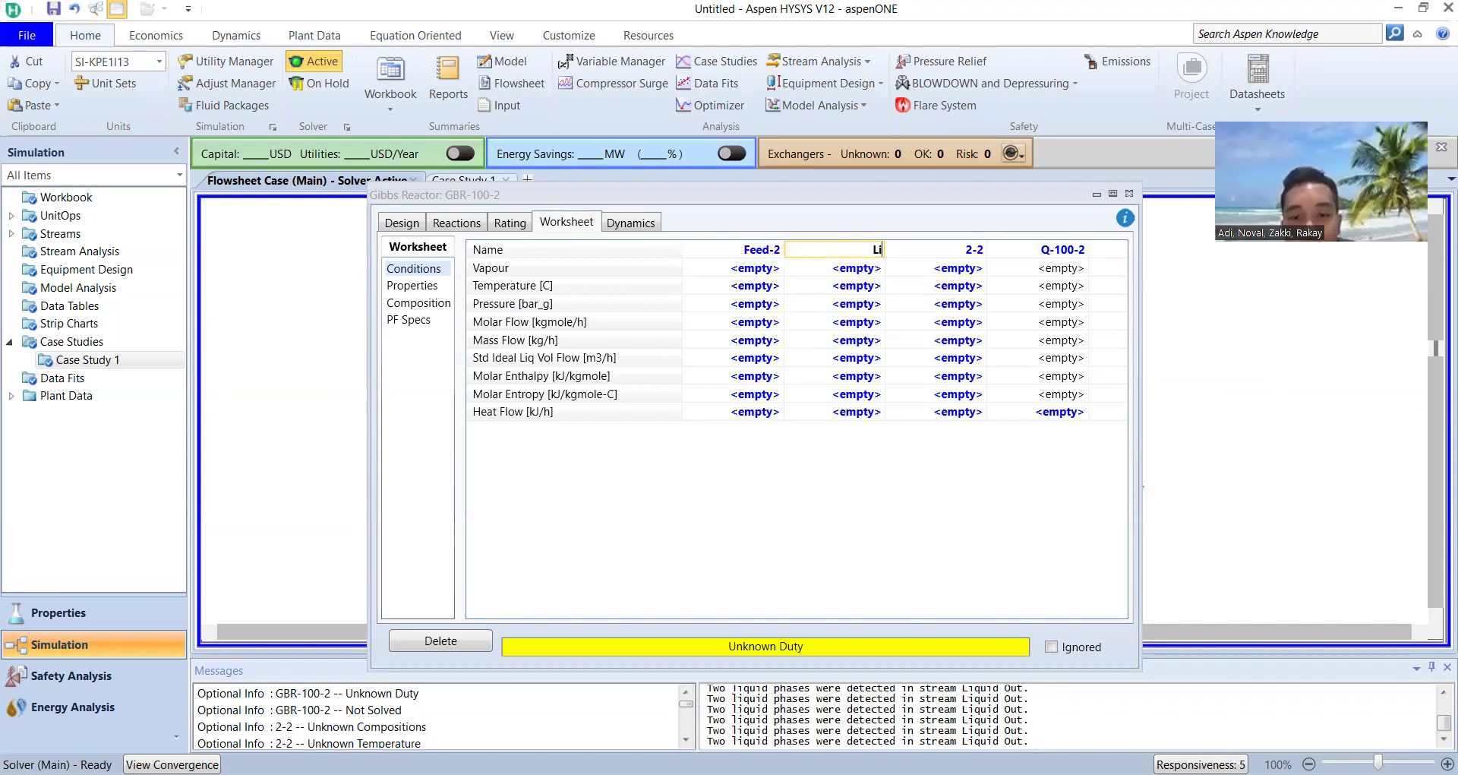
pyautogui.write('quid out-2')
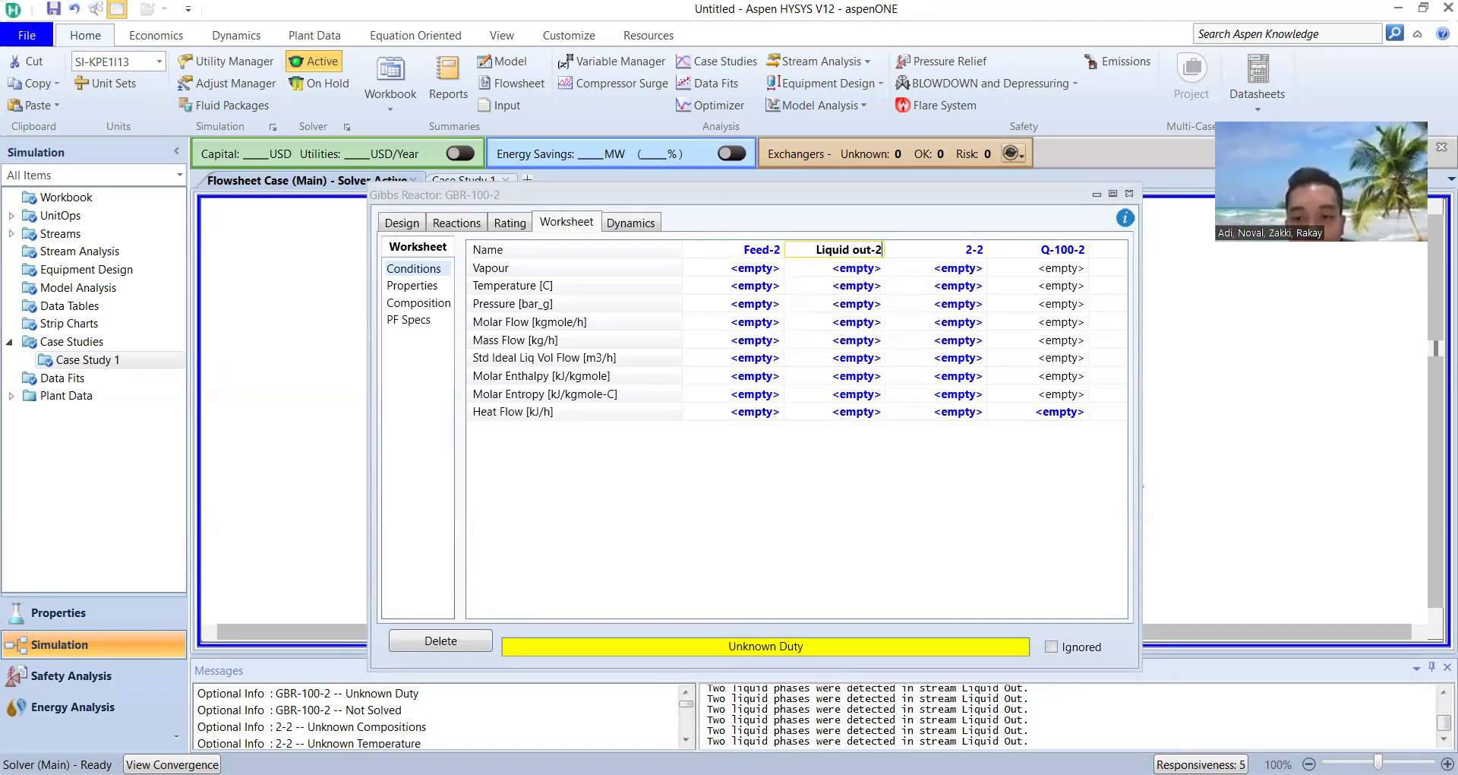
# - Rename GBR-100-2's vapour outlet stream 2-2 as Vapor out-2 and its energy stream Q-100-2 as E-2
pyautogui.click(980, 252)
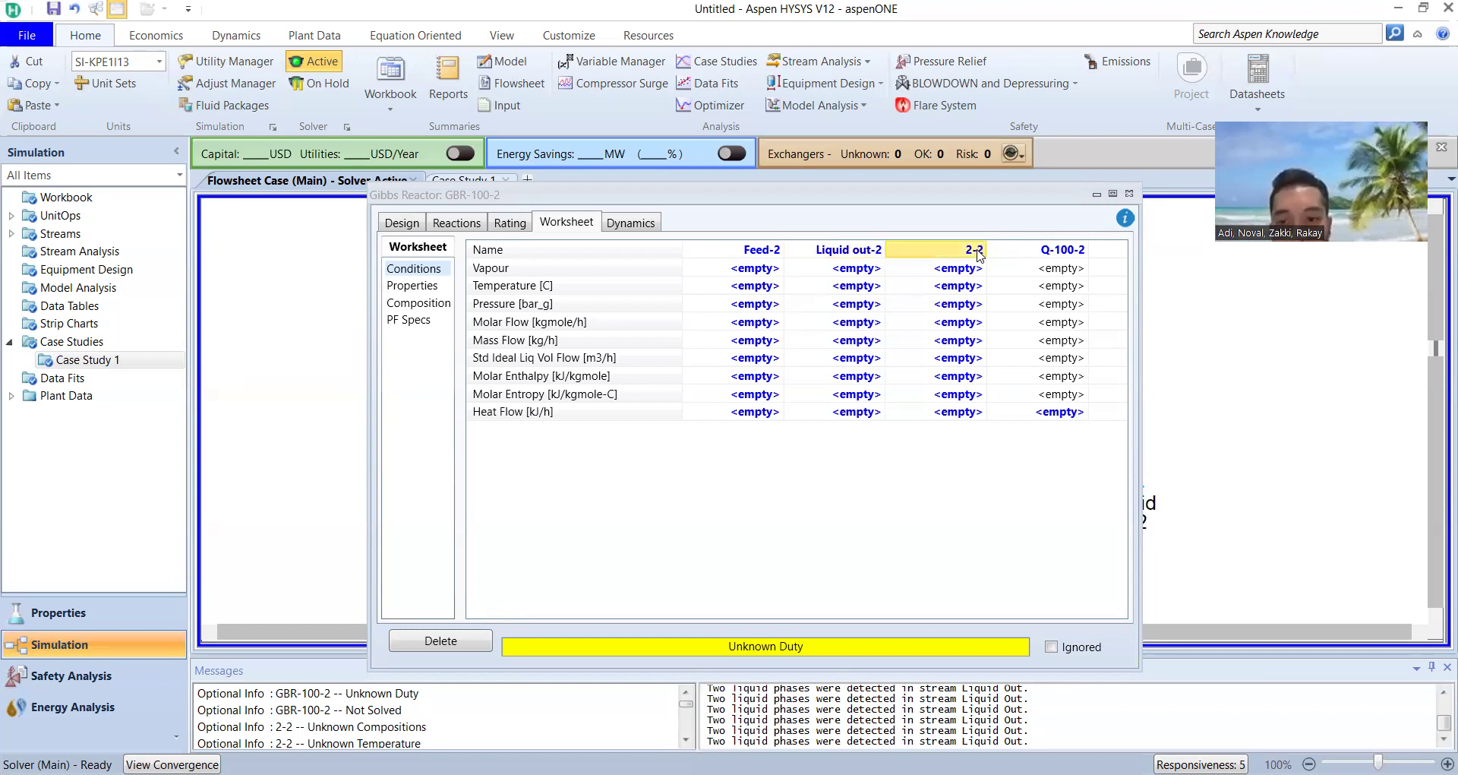
pyautogui.write('Vapor')
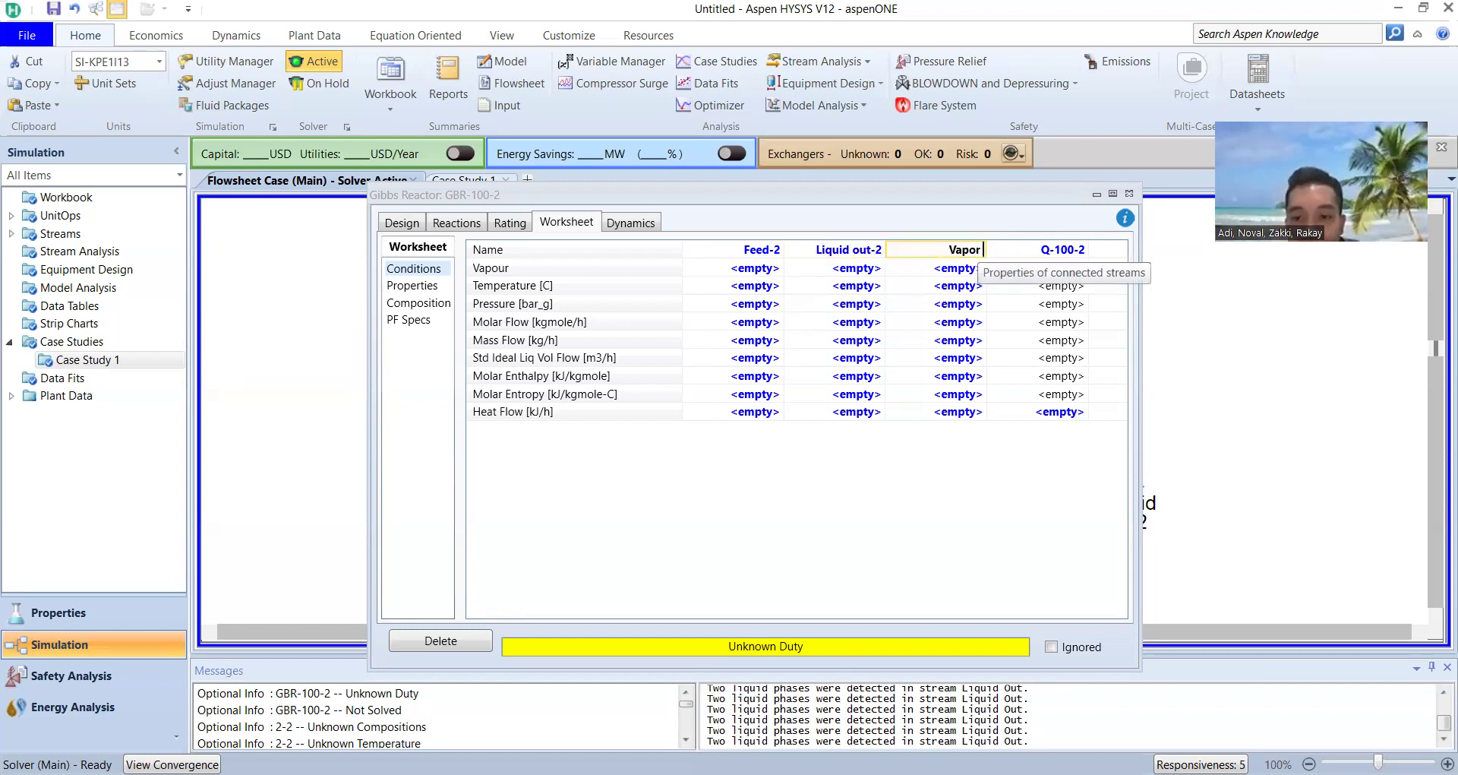
pyautogui.write(' out-2')
pyautogui.click(1076, 253)
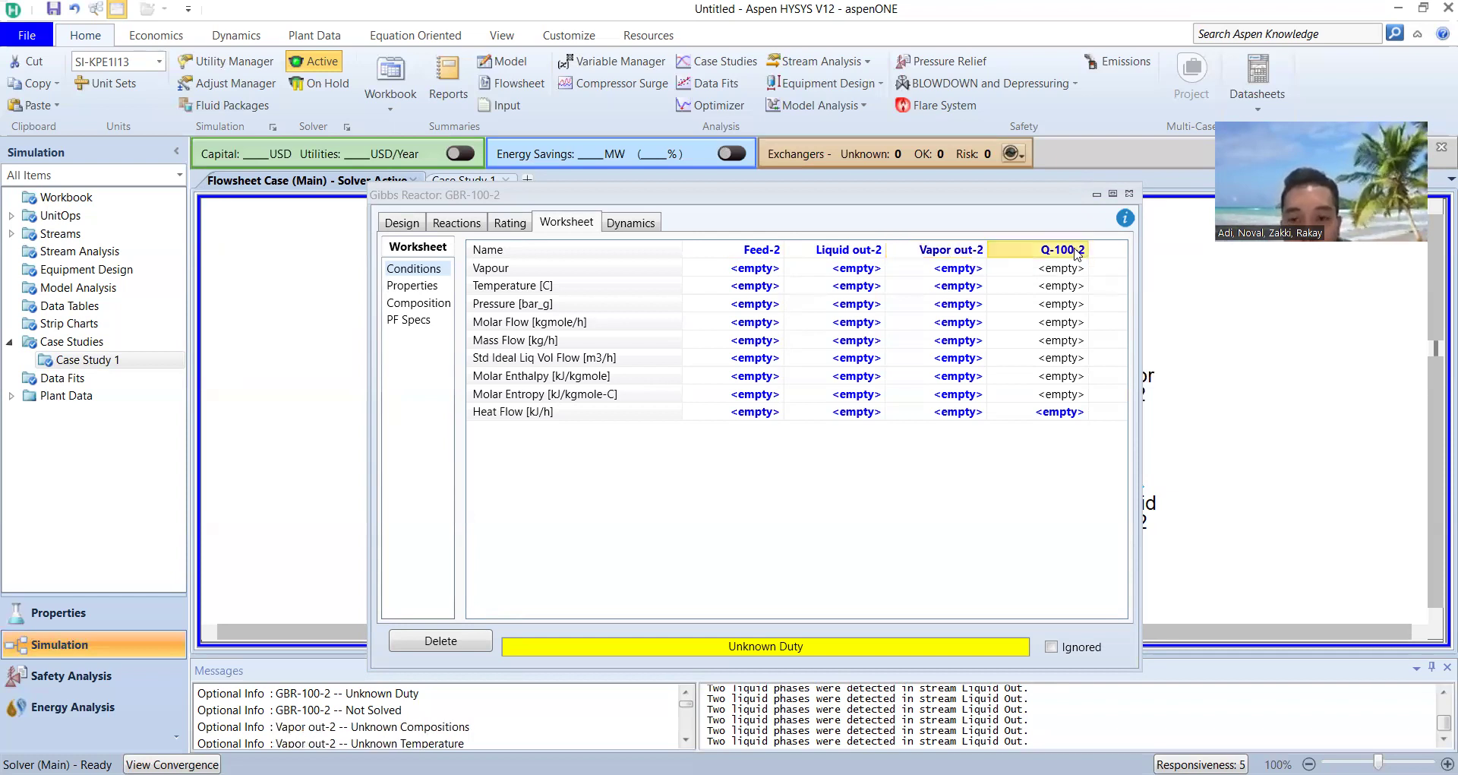
pyautogui.write('E-2')
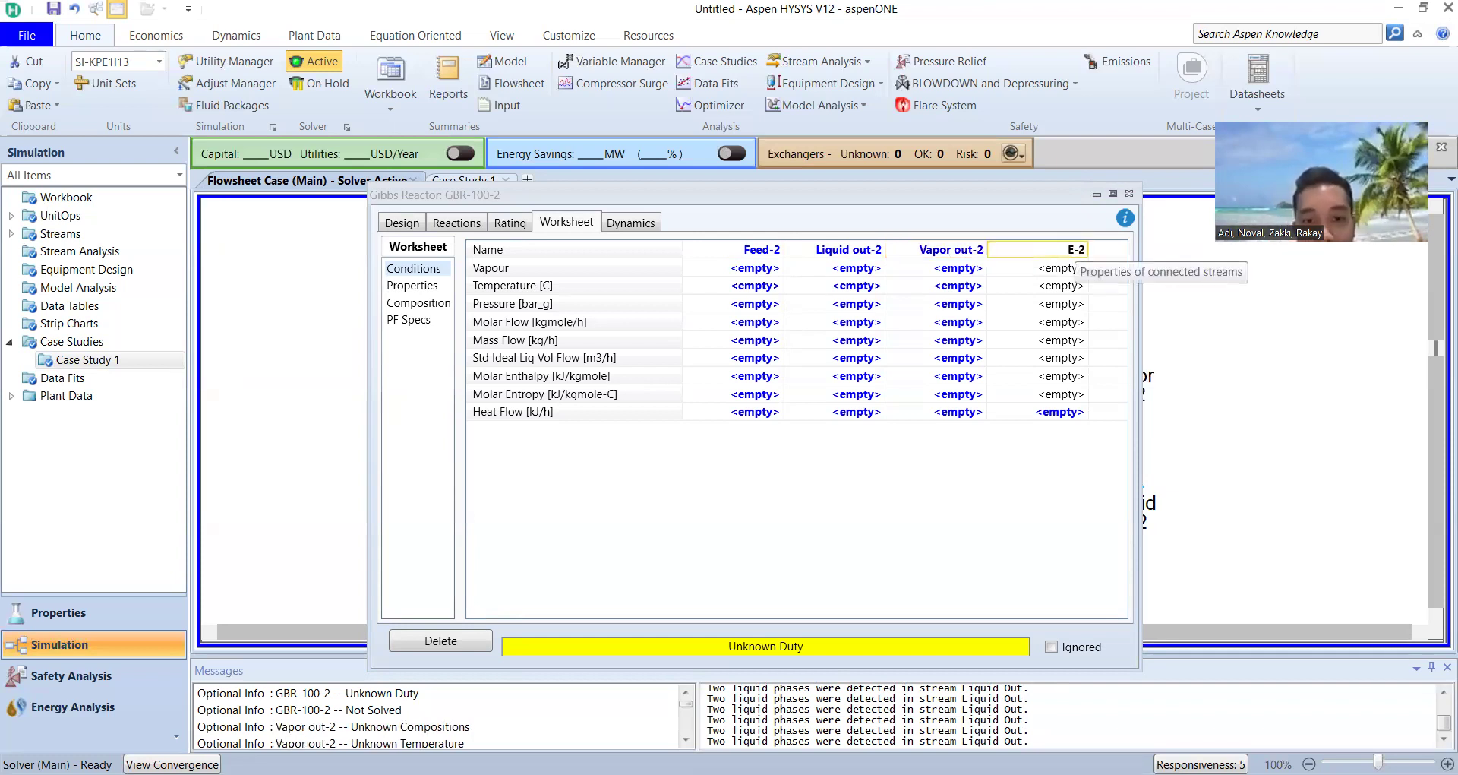
# - Set the Feed-2 stream's temperature to 300 °C and its pressure to 5000 kPa
pyautogui.click(771, 286)
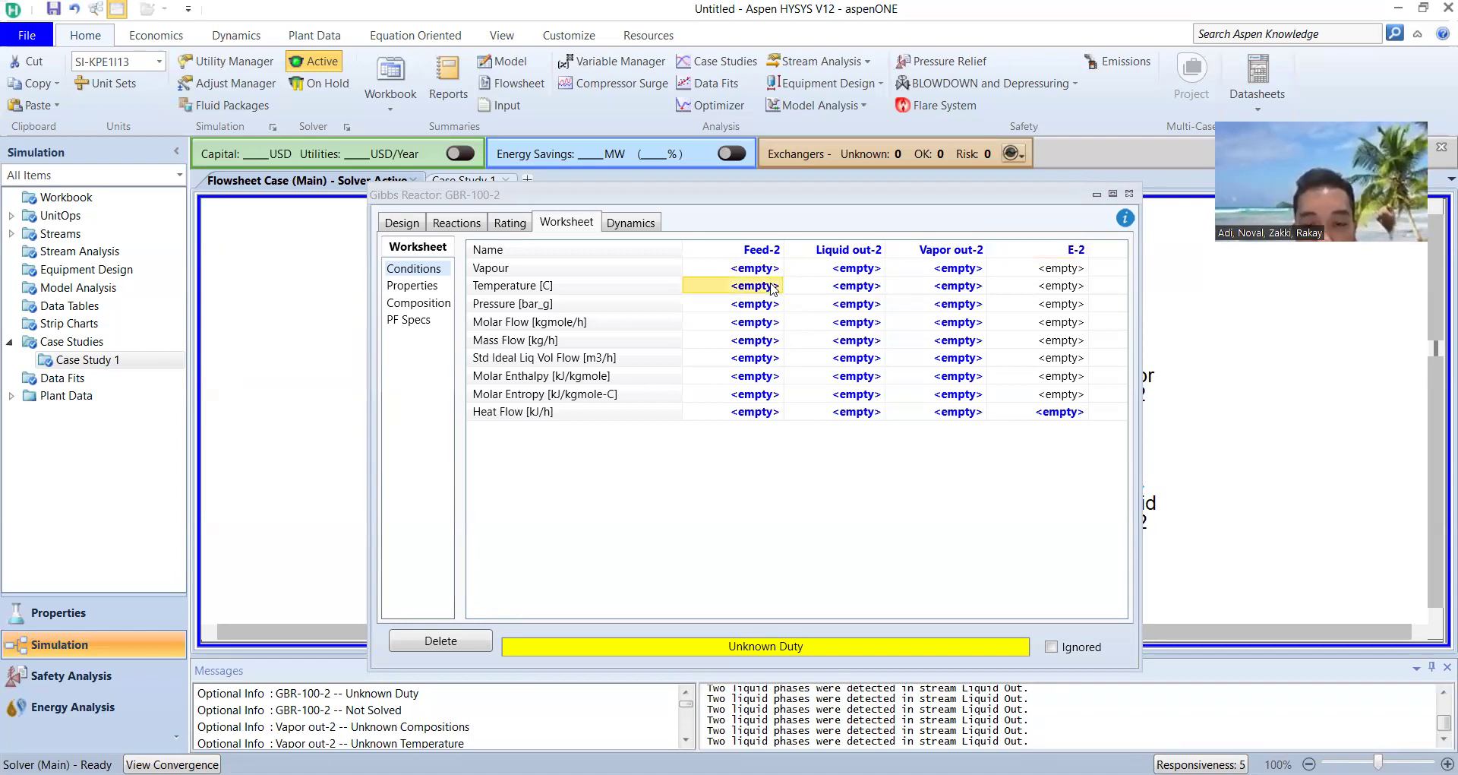
pyautogui.write('300')
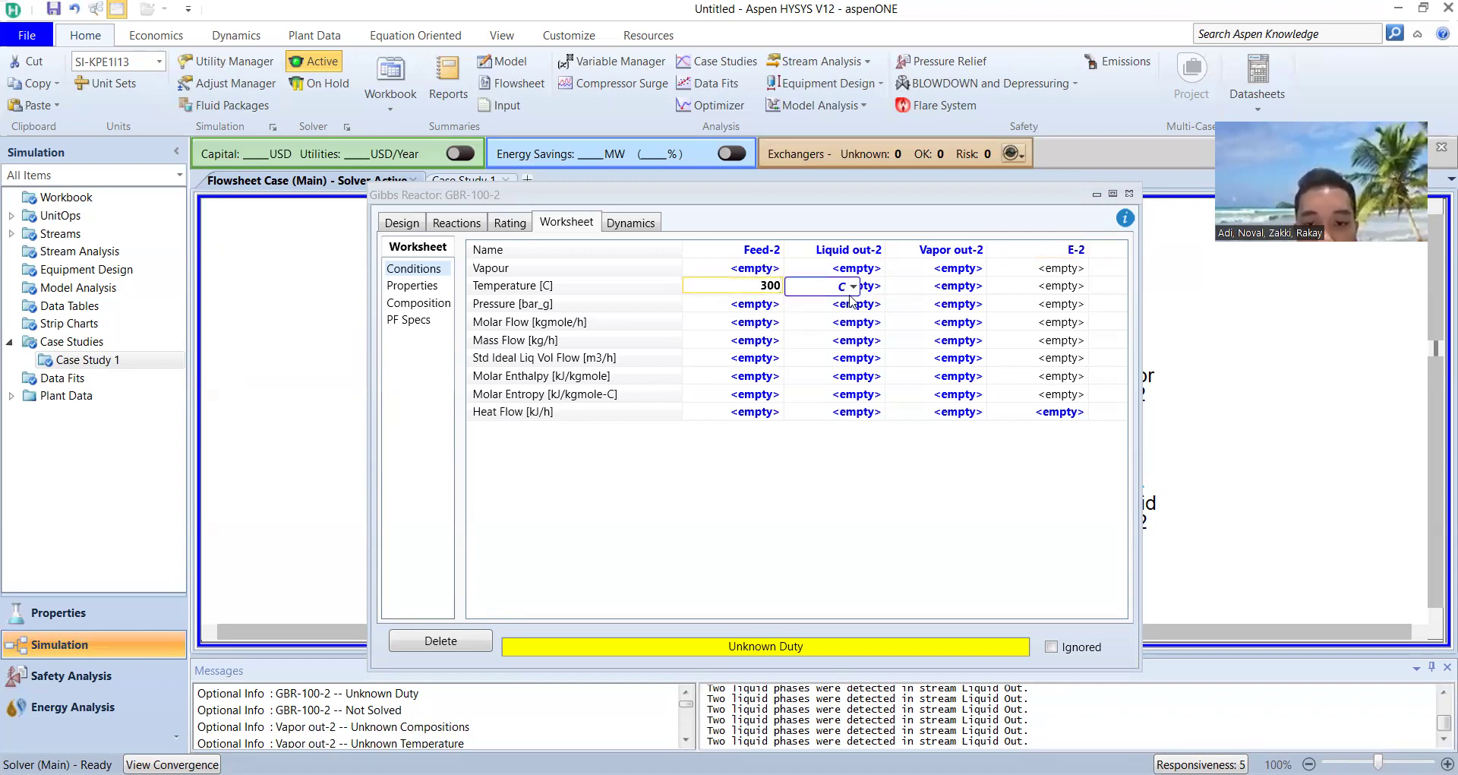
pyautogui.click(761, 308)
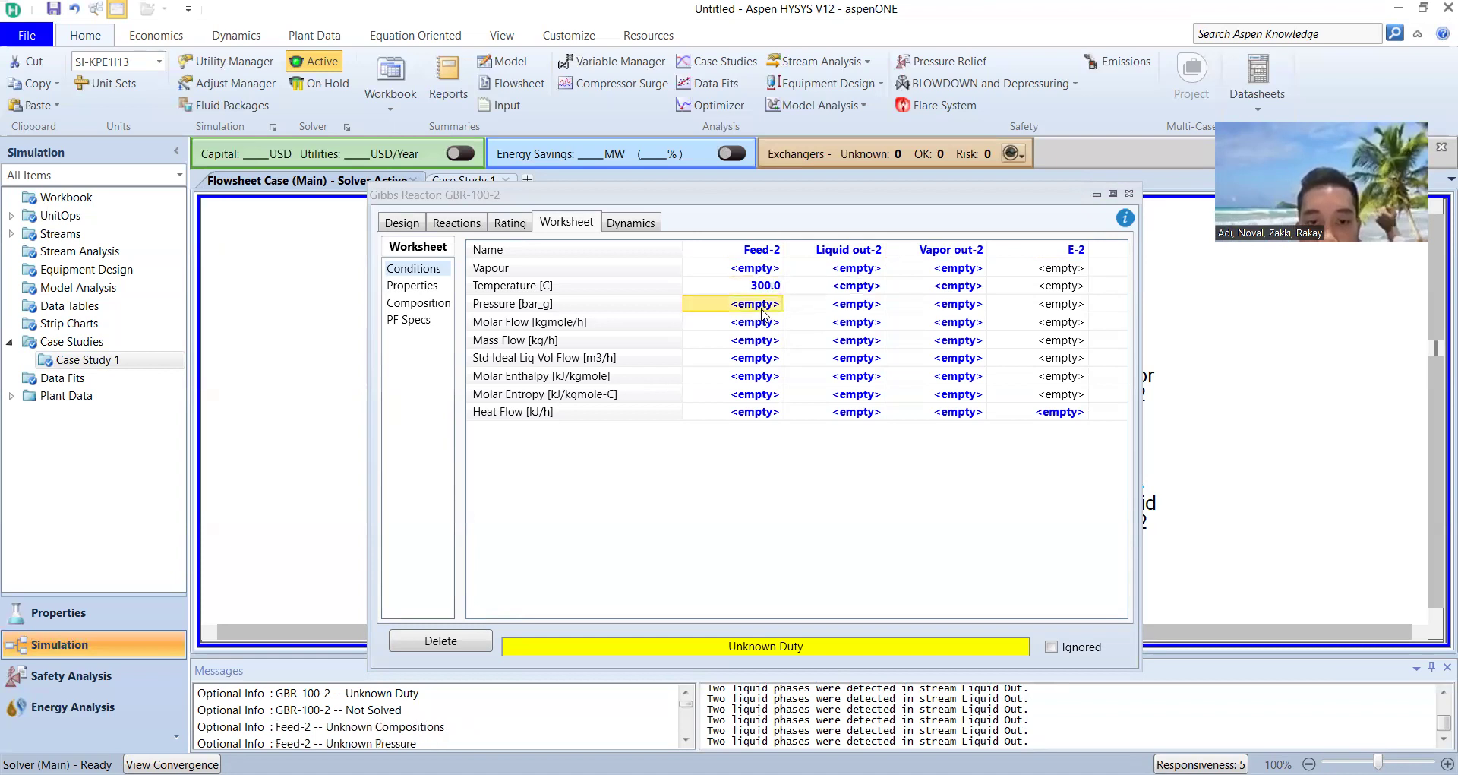
pyautogui.write('5000')
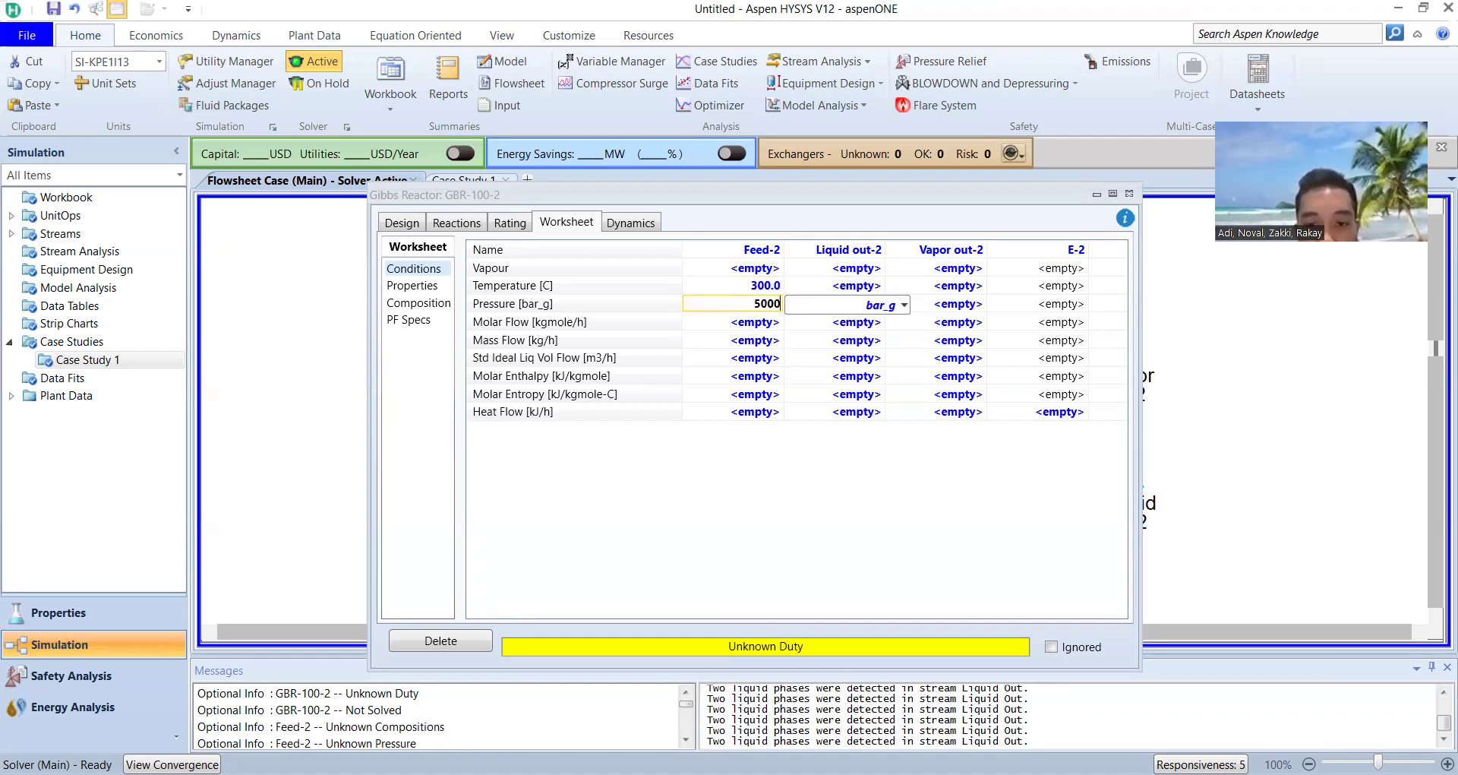
pyautogui.click(904, 305)
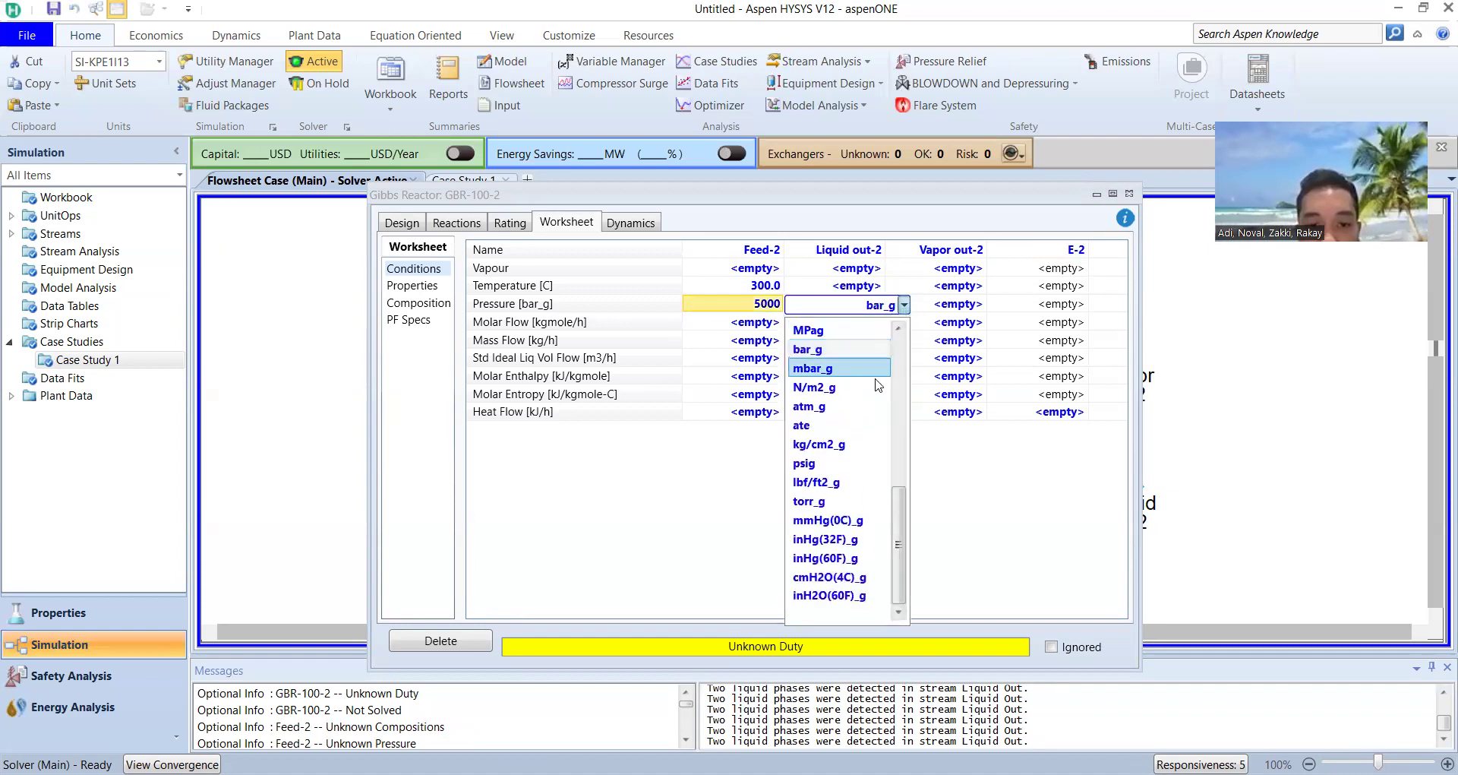
pyautogui.scroll(6, 848, 442)
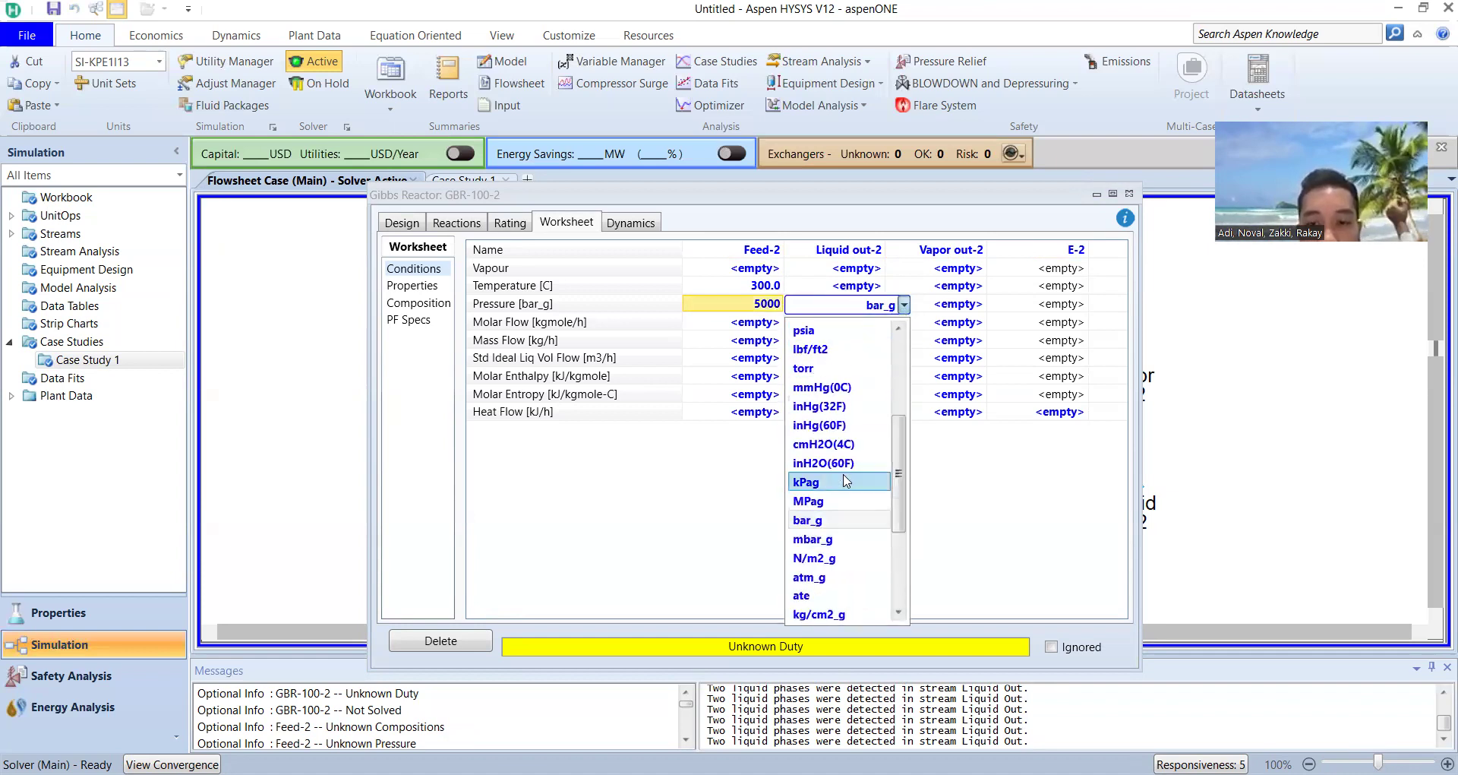
pyautogui.click(857, 330)
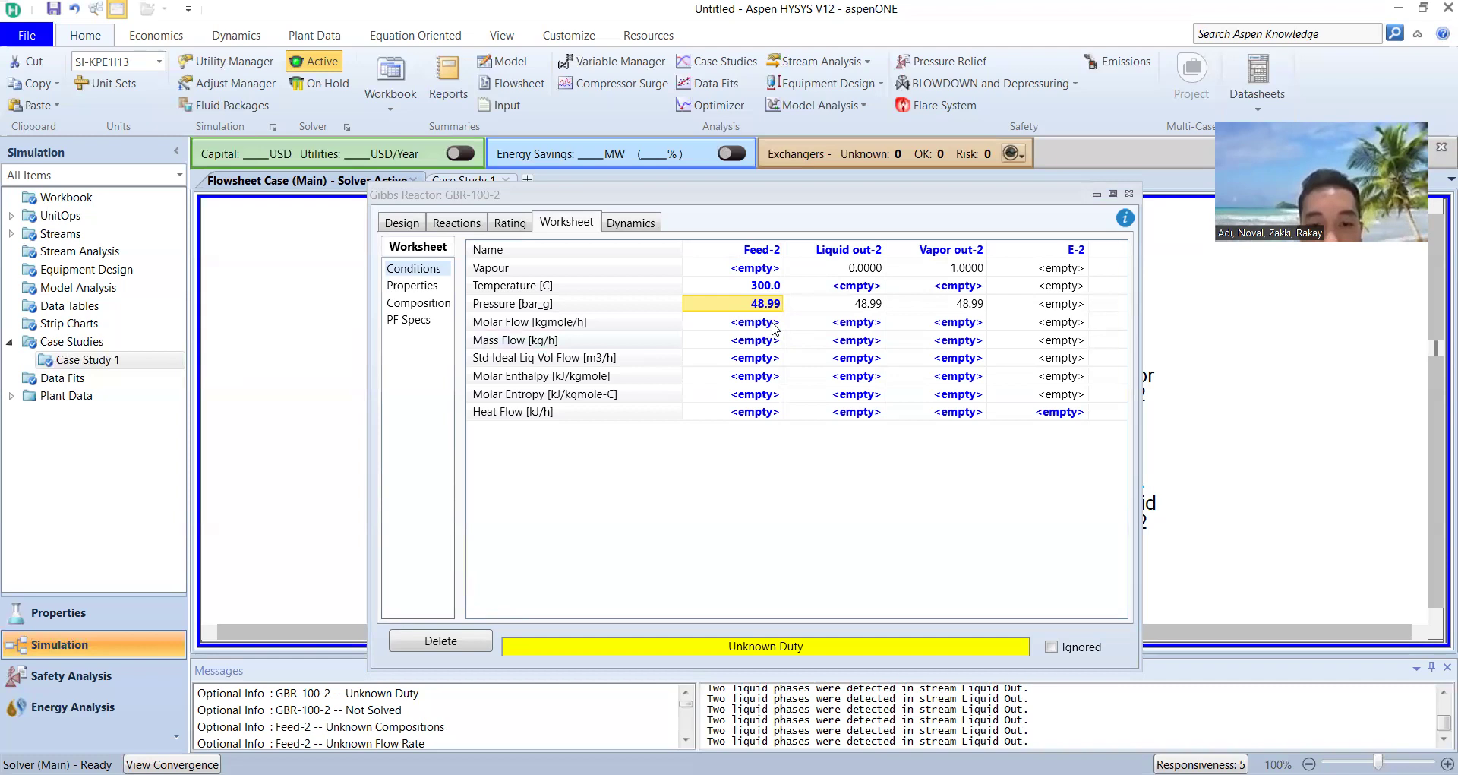
# - Set the Feed-2 stream's molar flow to 850 kgmole/h
pyautogui.click(774, 327)
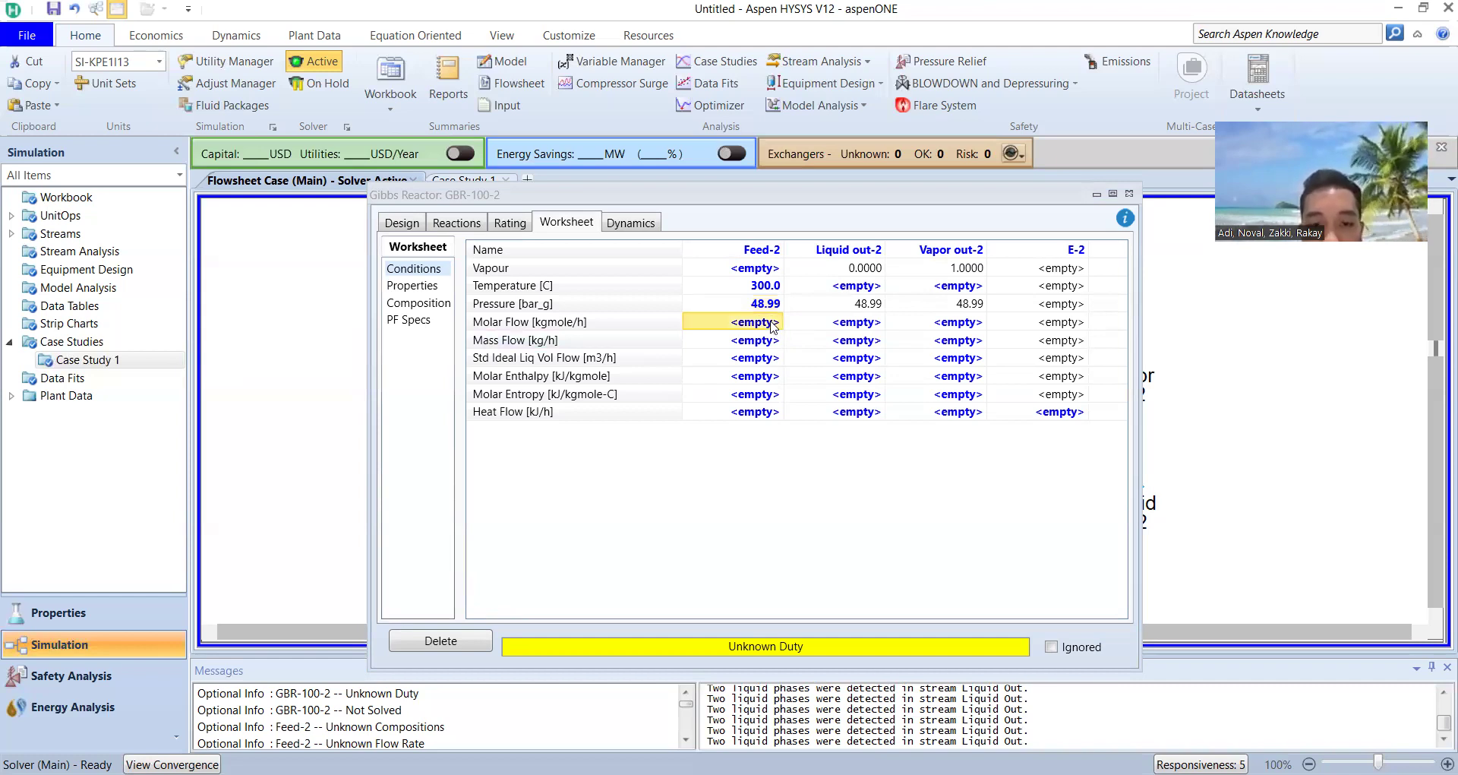
pyautogui.click(774, 327)
pyautogui.write('850')
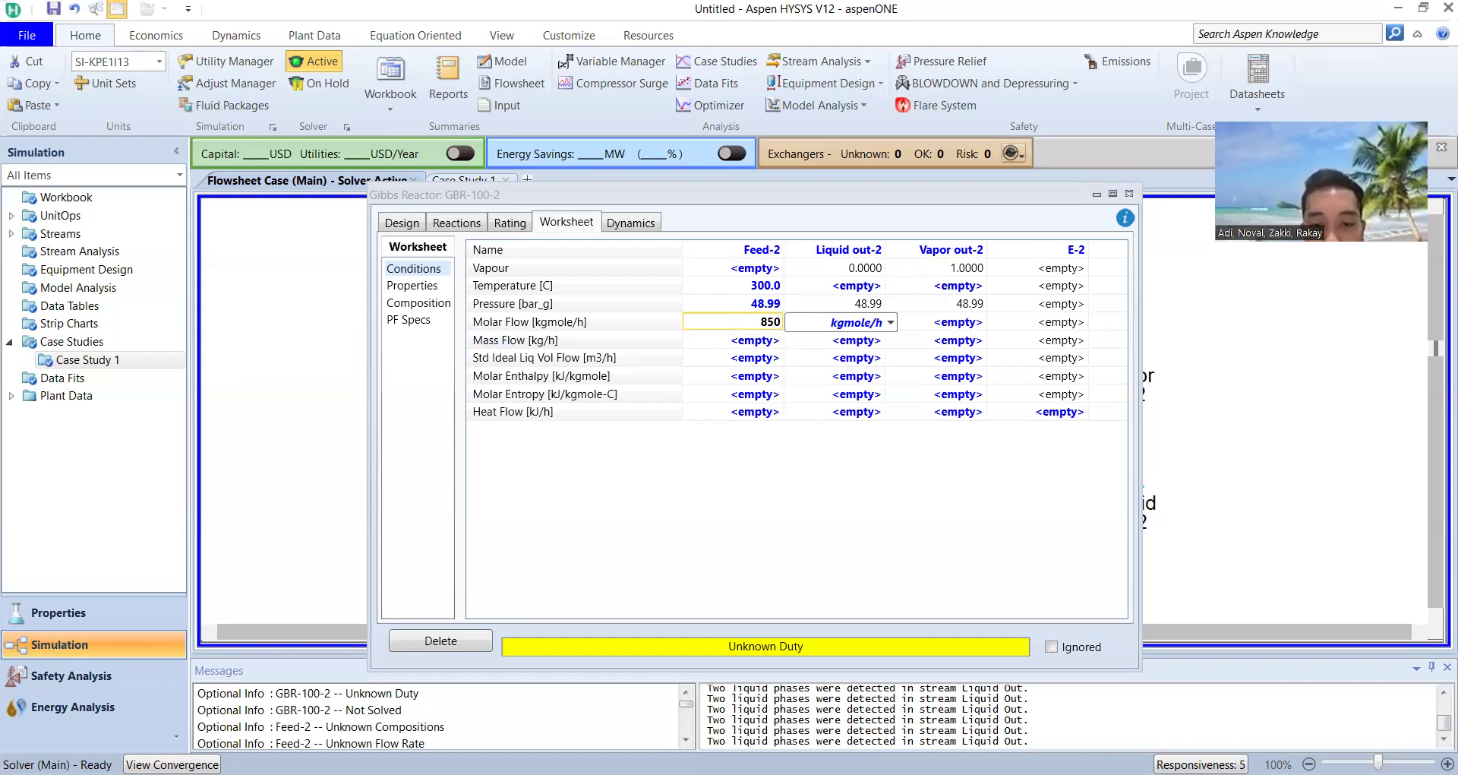
pyautogui.press('Return')
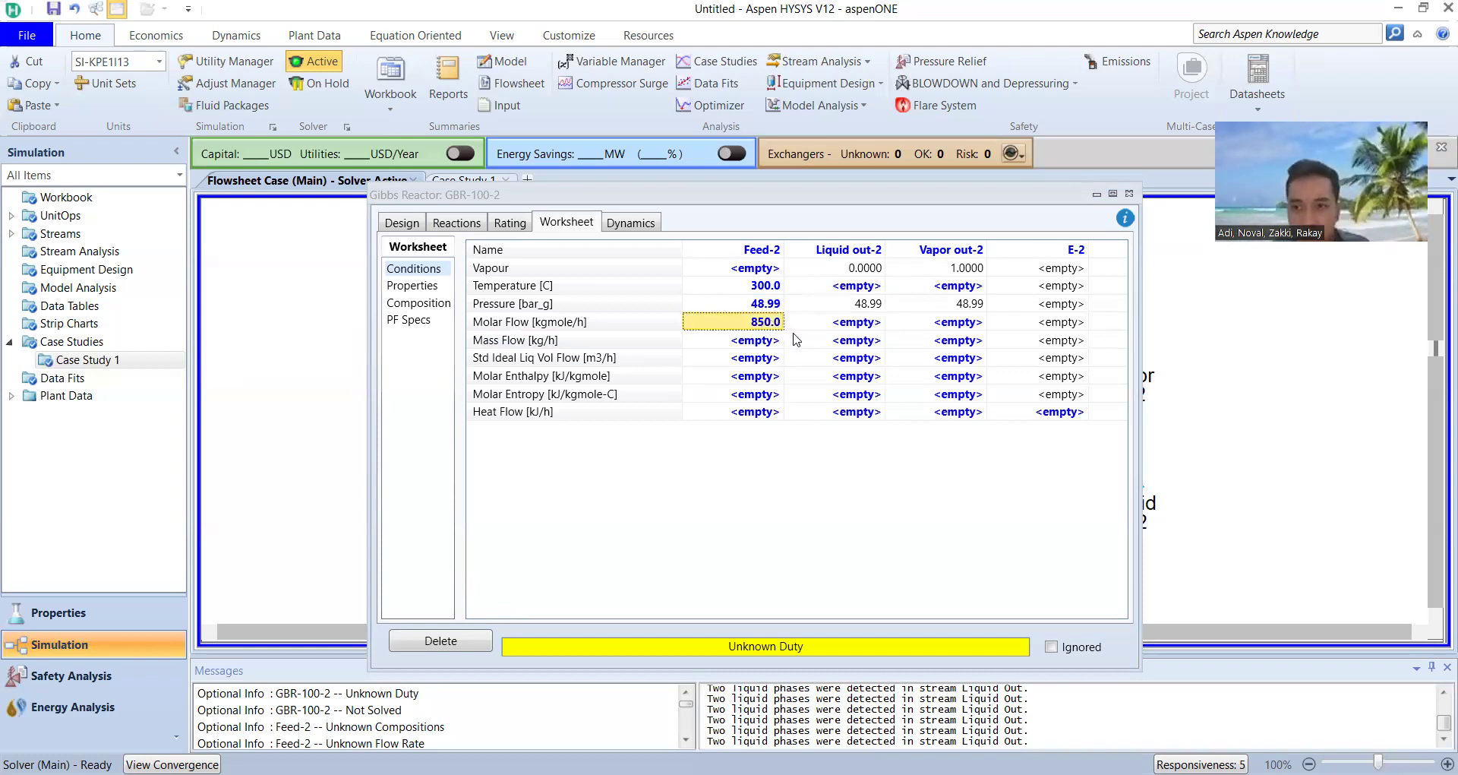
# - Set the heat flow of energy stream E-2 to 0, choosing kW as the entry unit
pyautogui.click(1079, 414)
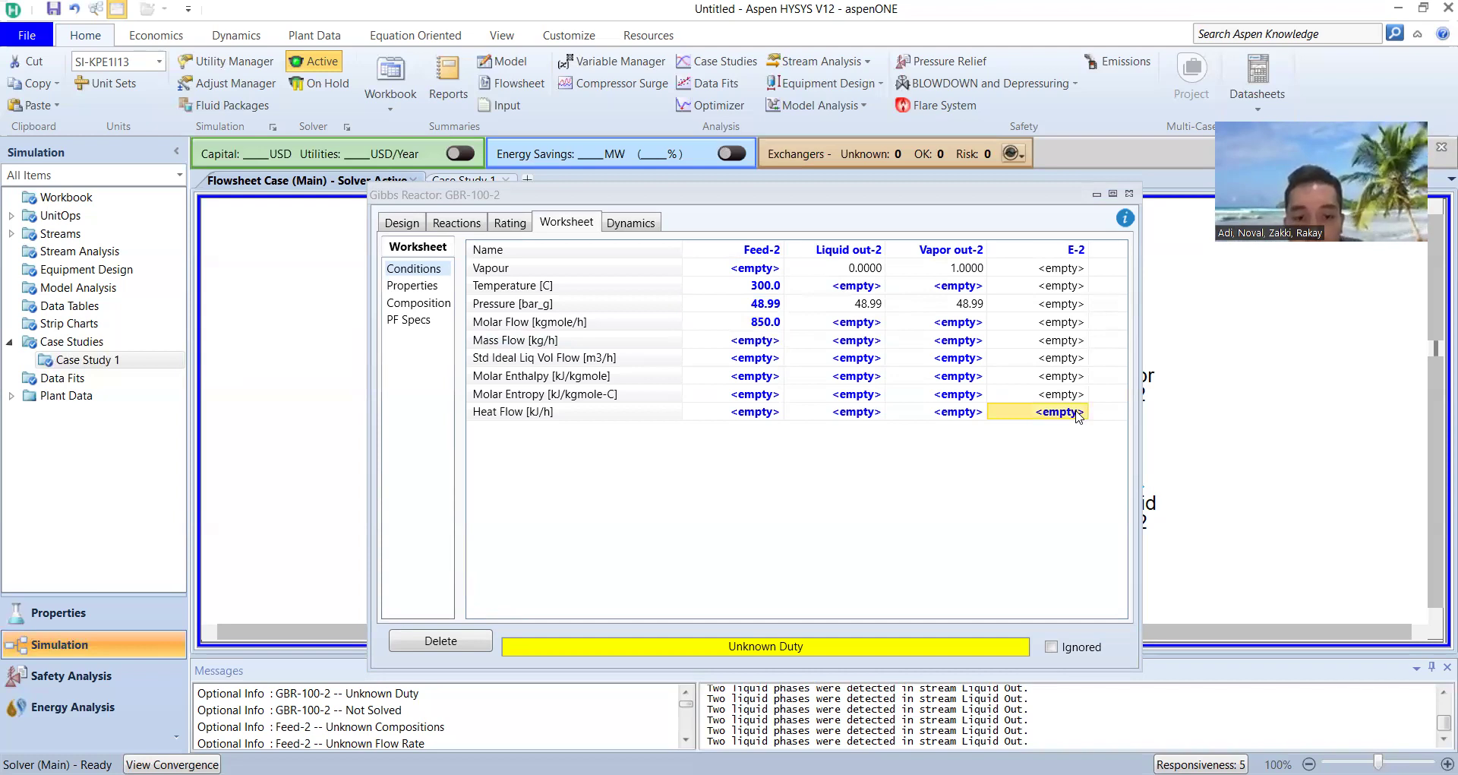
pyautogui.write('0')
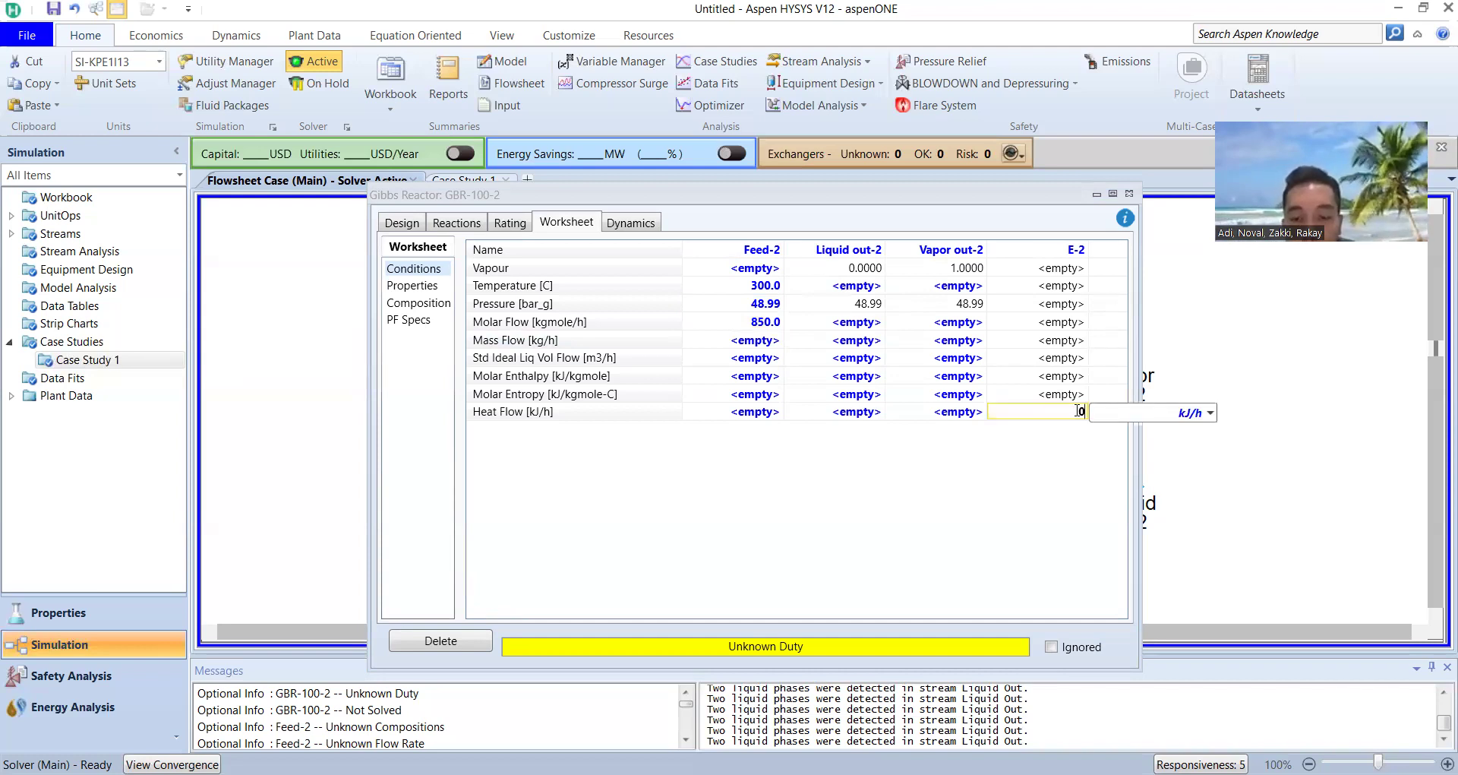
pyautogui.press('Return')
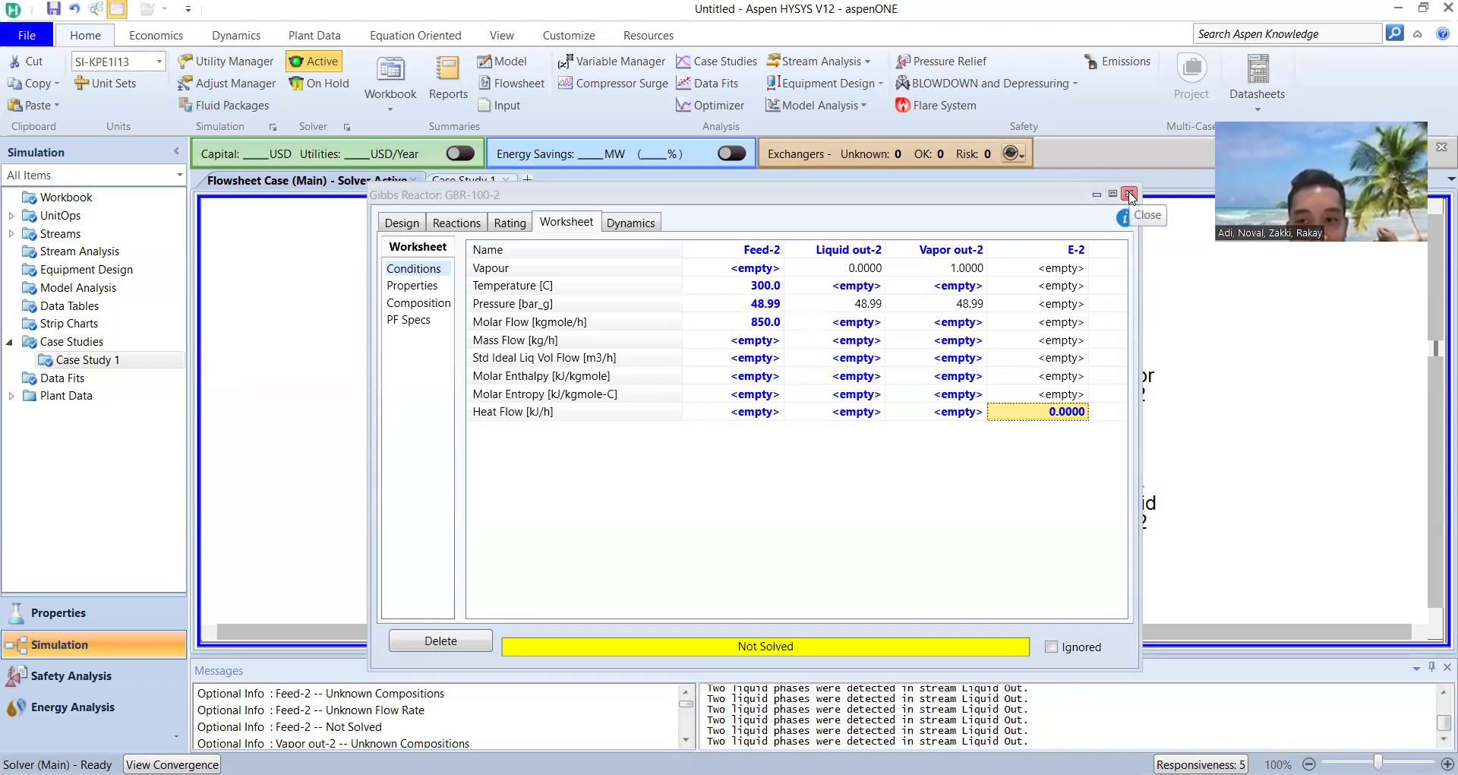
pyautogui.click(1074, 416)
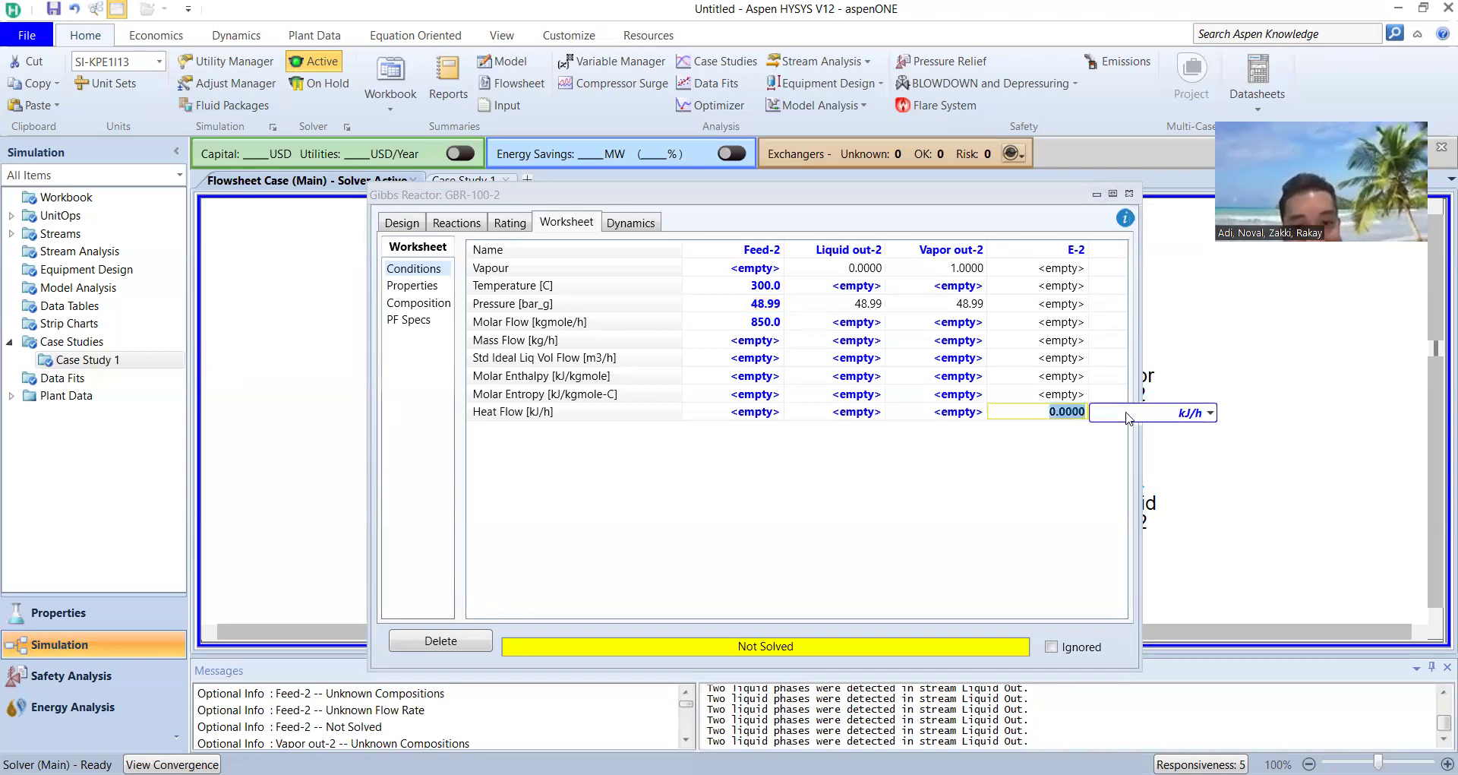
pyautogui.click(1170, 417)
pyautogui.scroll(-4, 1154, 553)
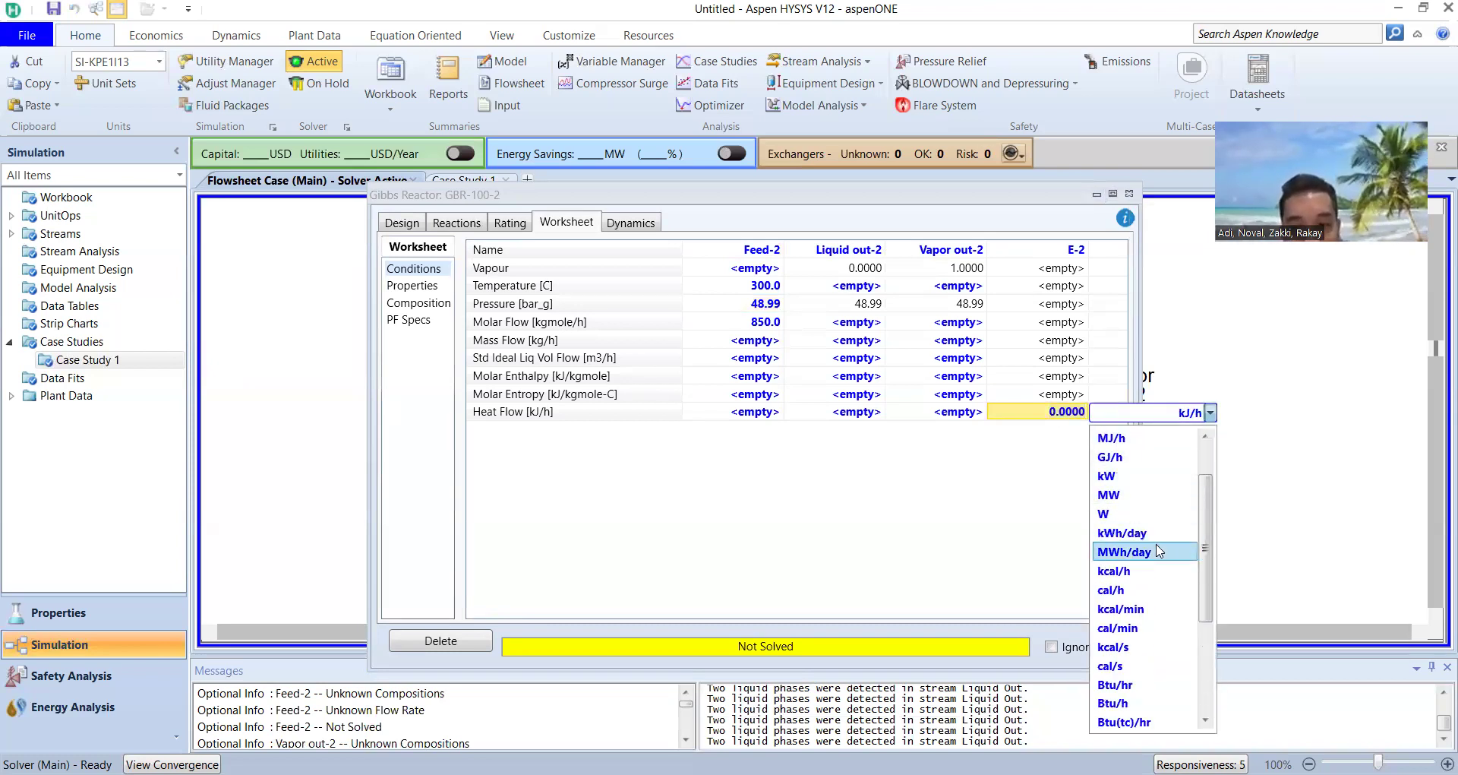
pyautogui.scroll(3, 1154, 562)
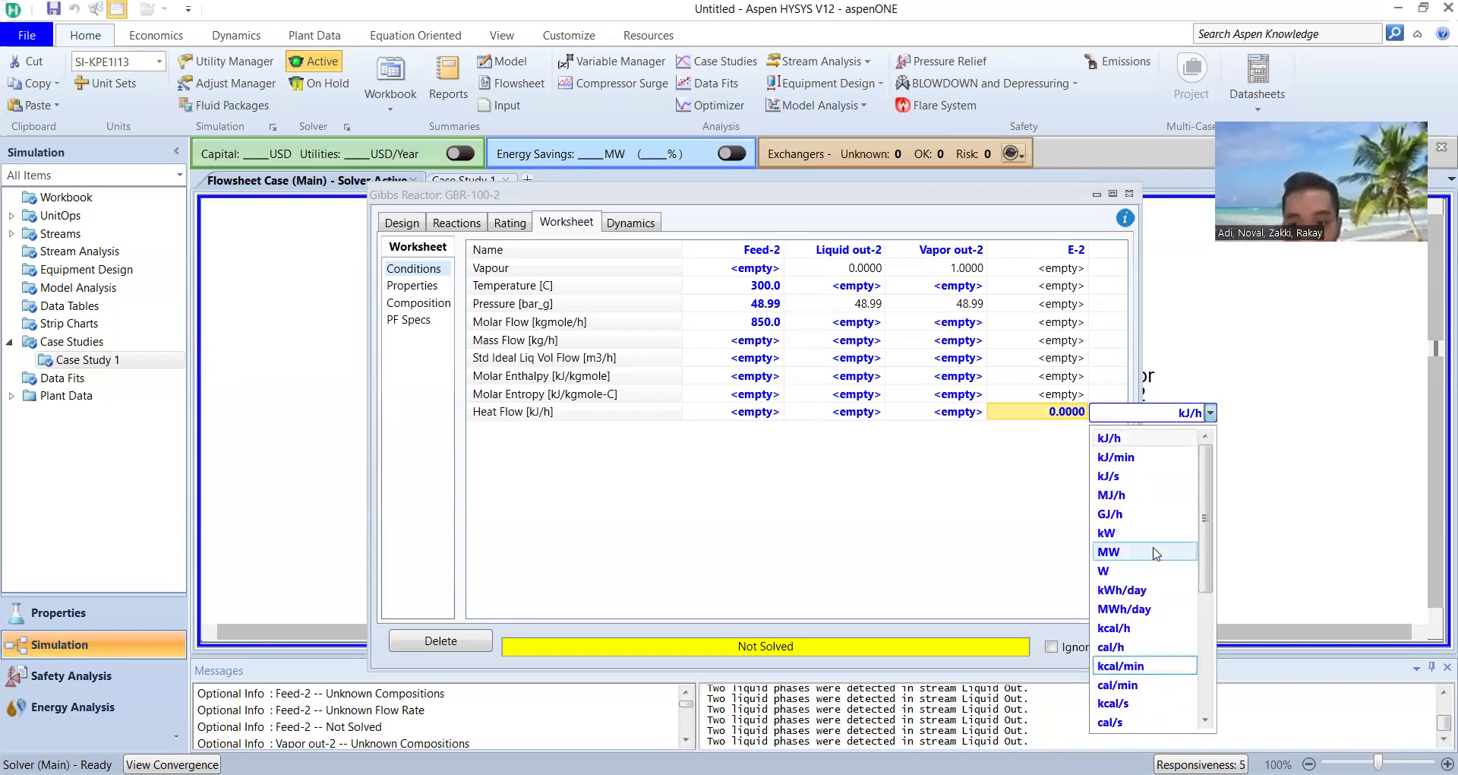
pyautogui.scroll(3, 1155, 562)
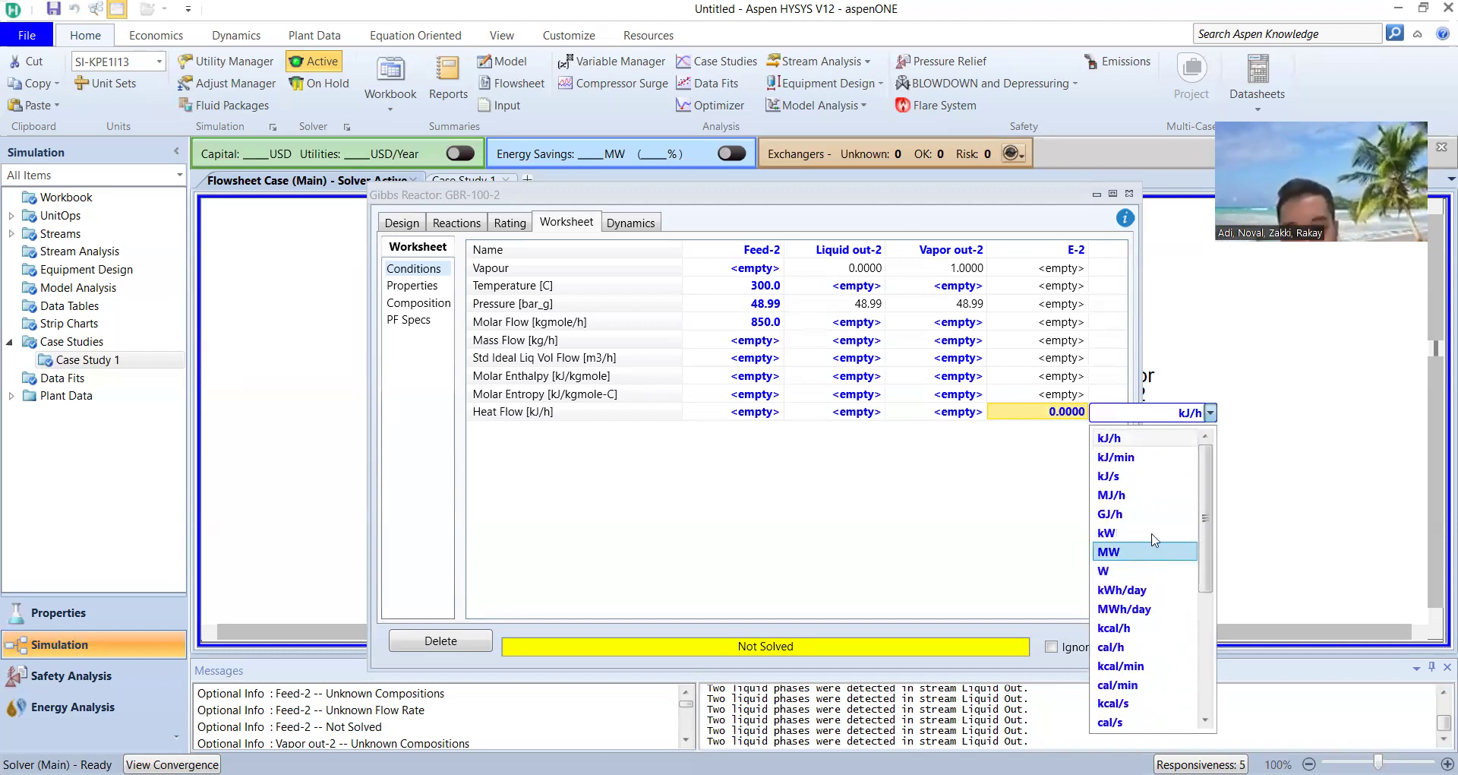
pyautogui.click(1153, 536)
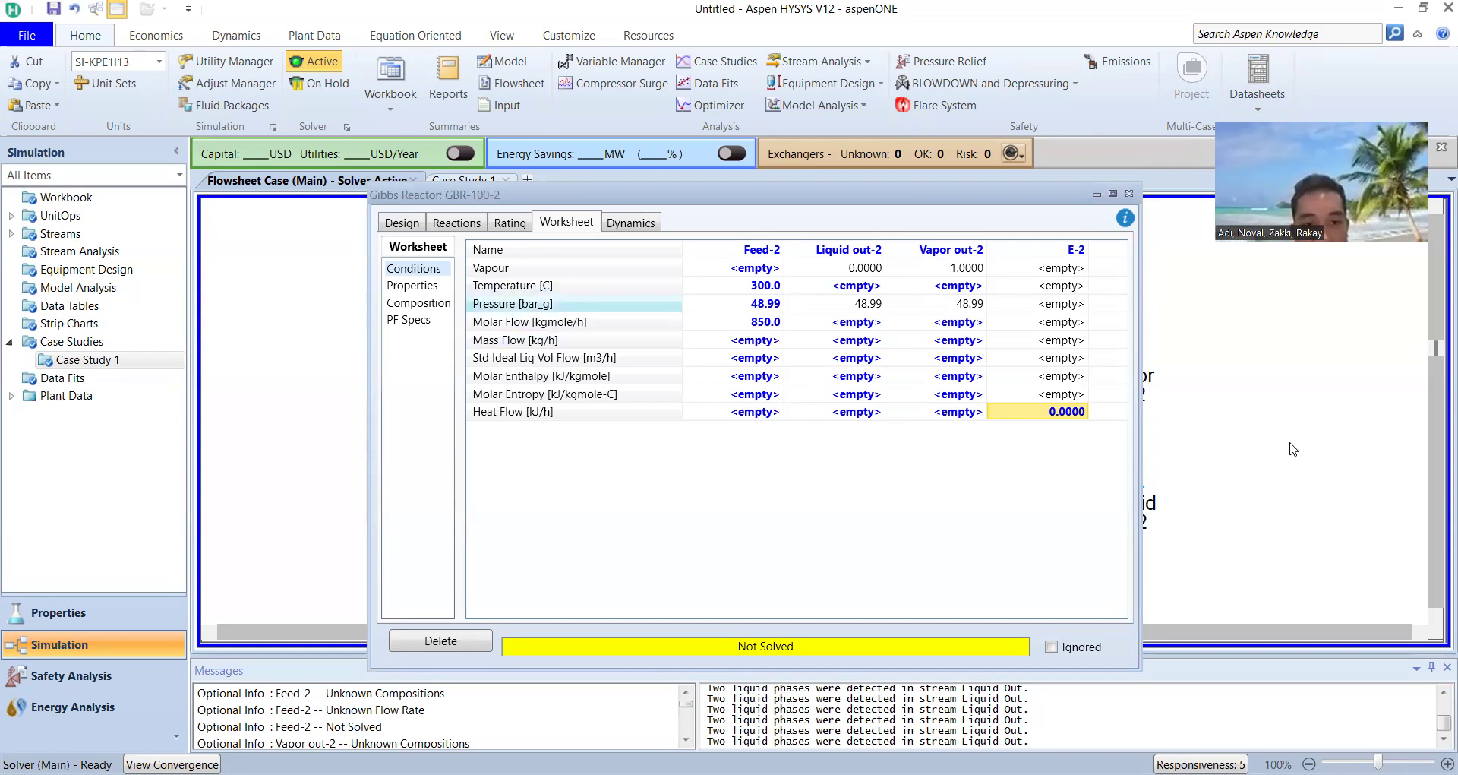
# - Set Feed-2's mole fractions to 0.3 H2O and 0.7 CO, and review the solved stream conditions of GBR-100-2
pyautogui.click(419, 303)
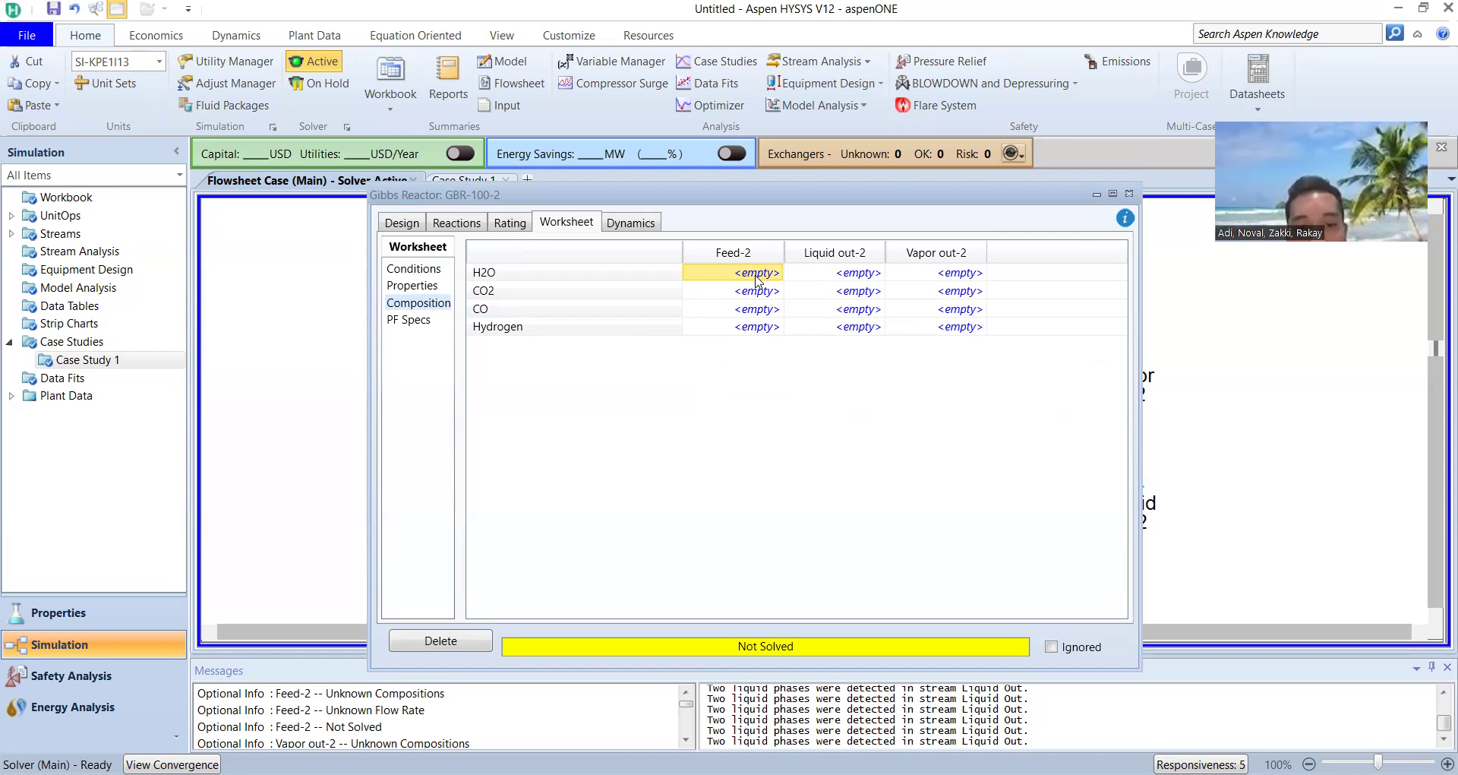
pyautogui.write('0.3')
pyautogui.click(761, 312)
pyautogui.click(691, 269)
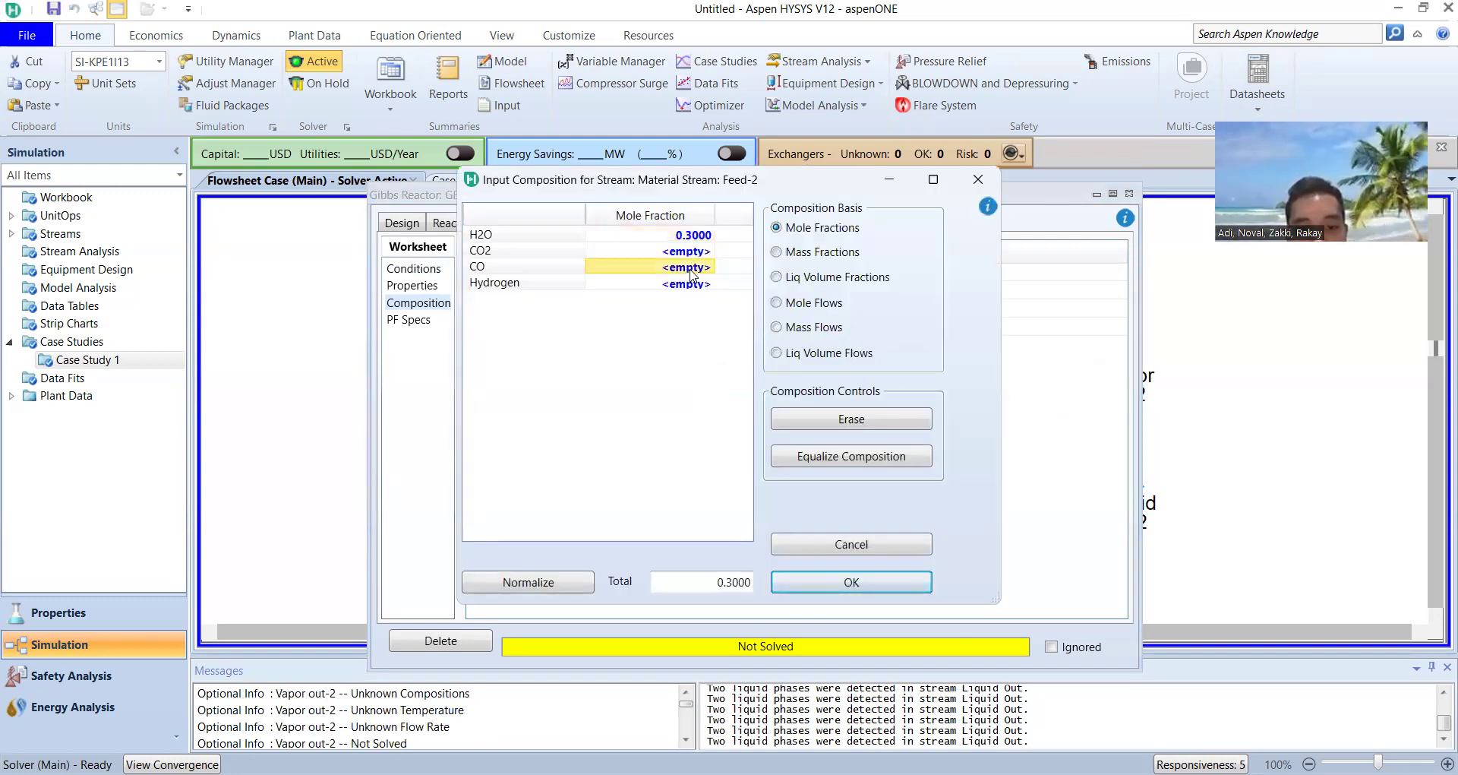
pyautogui.write('0.7')
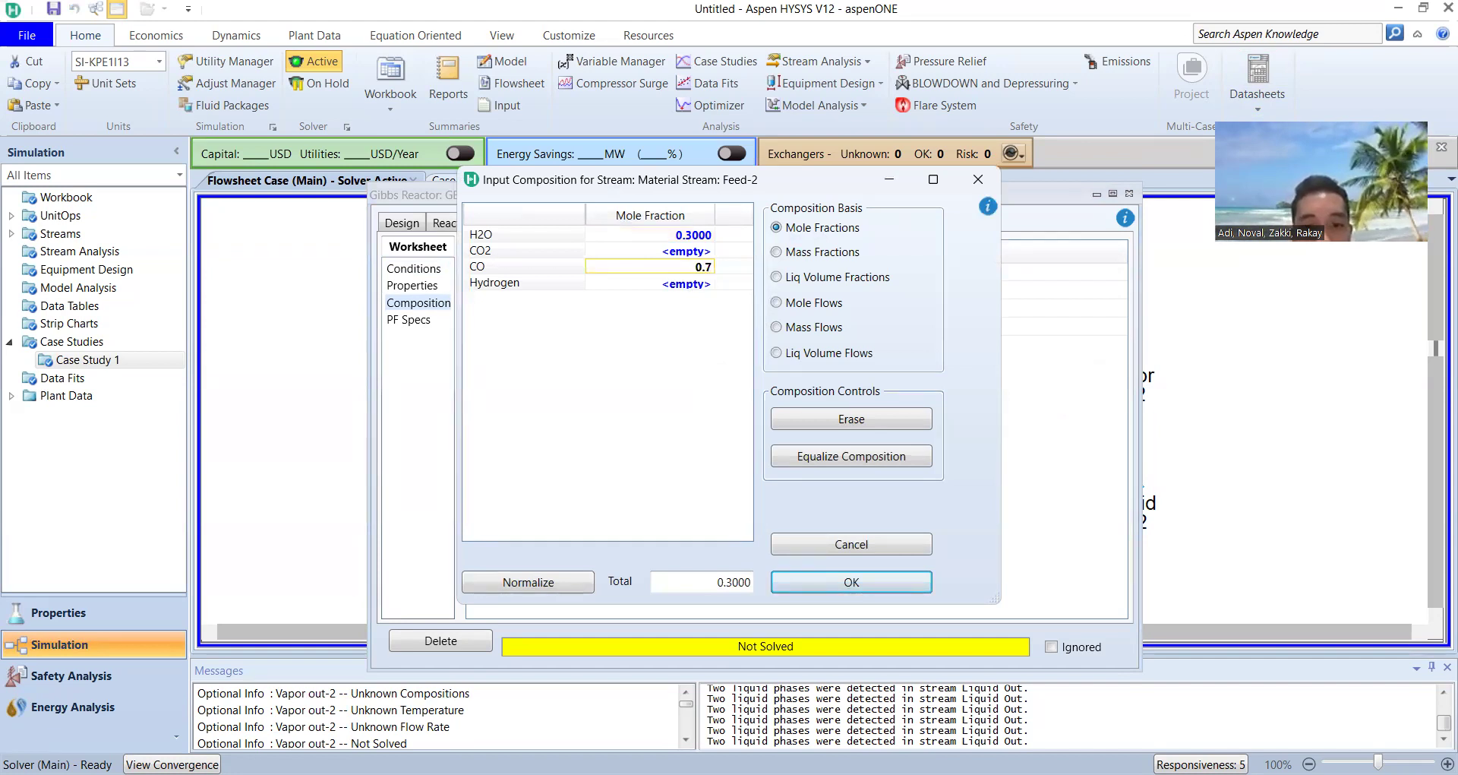
pyautogui.click(843, 584)
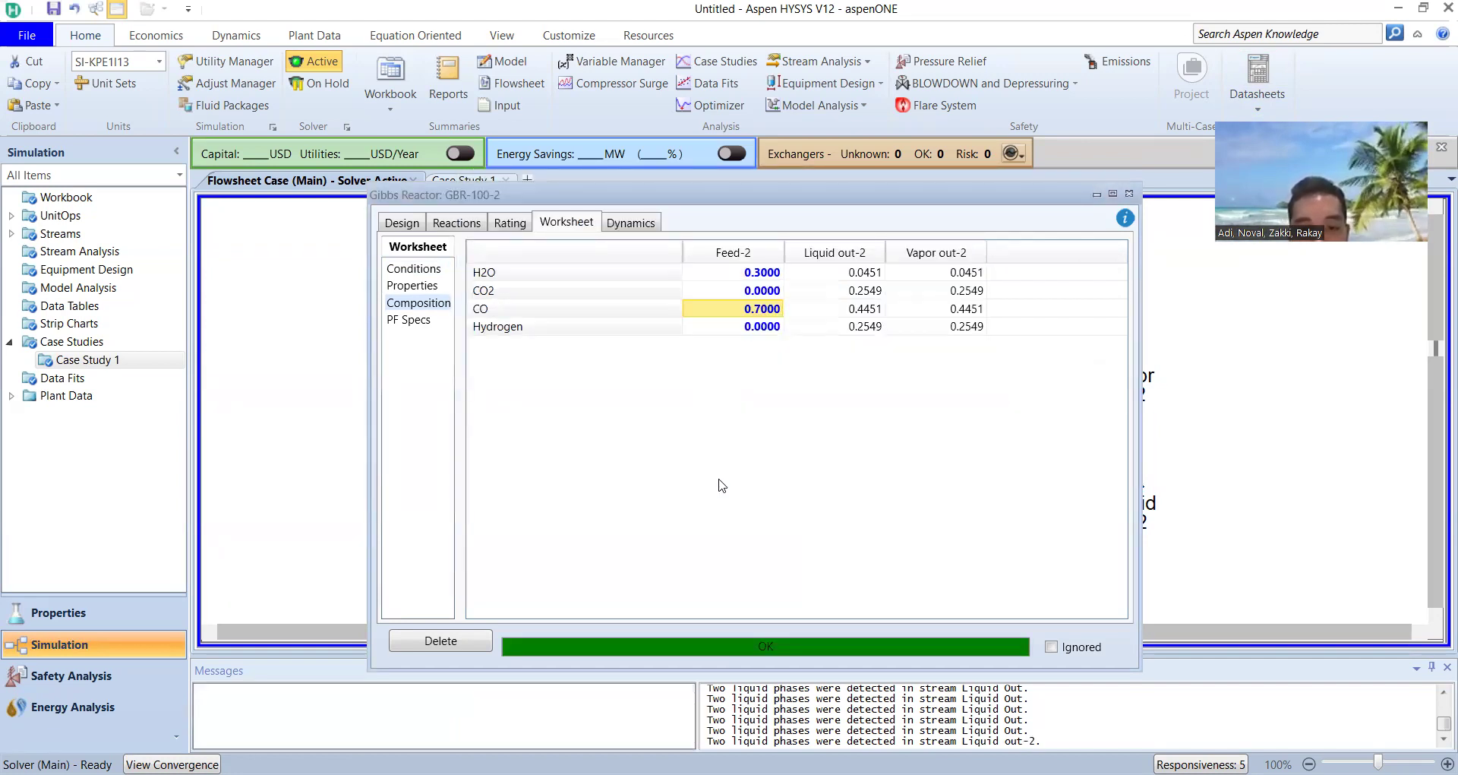
pyautogui.click(425, 269)
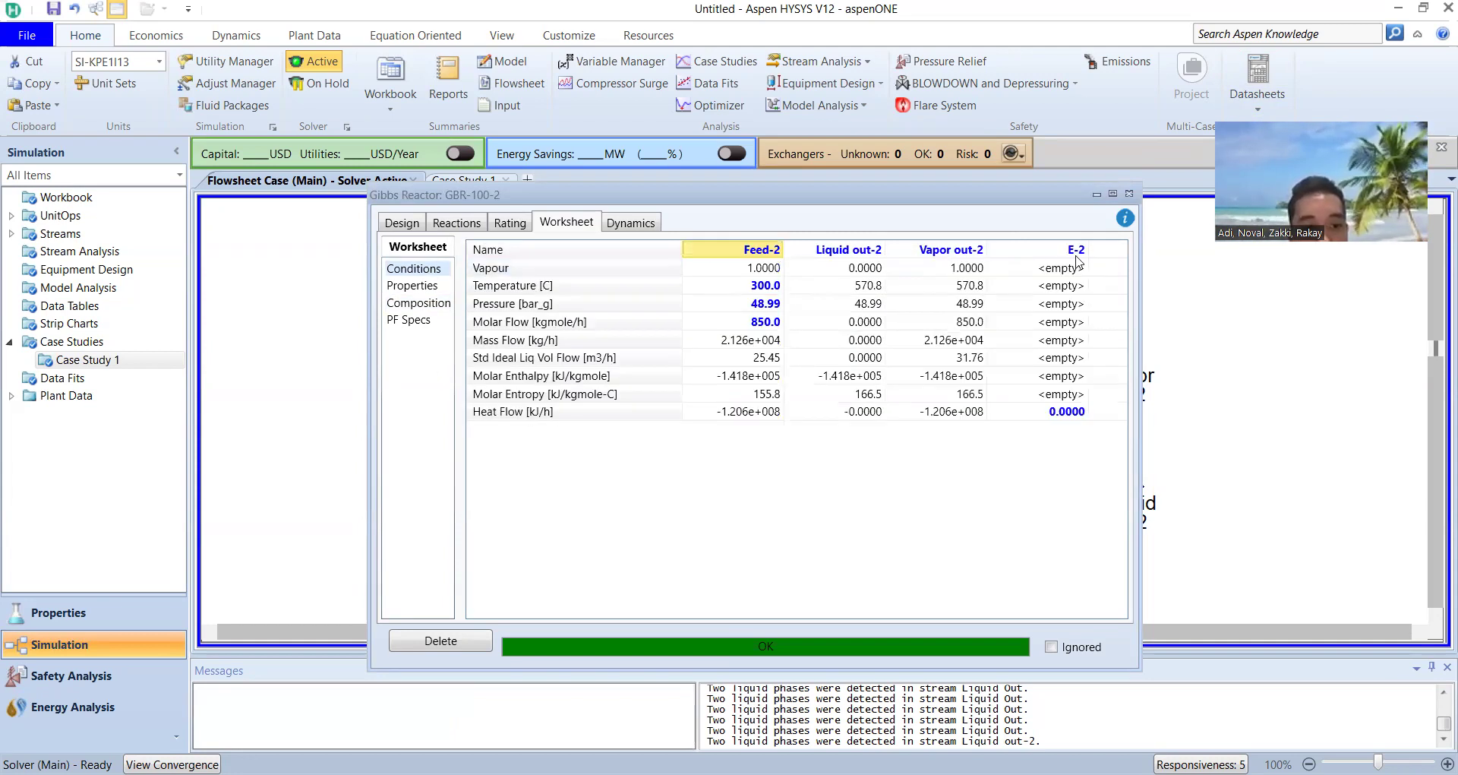
pyautogui.click(1129, 194)
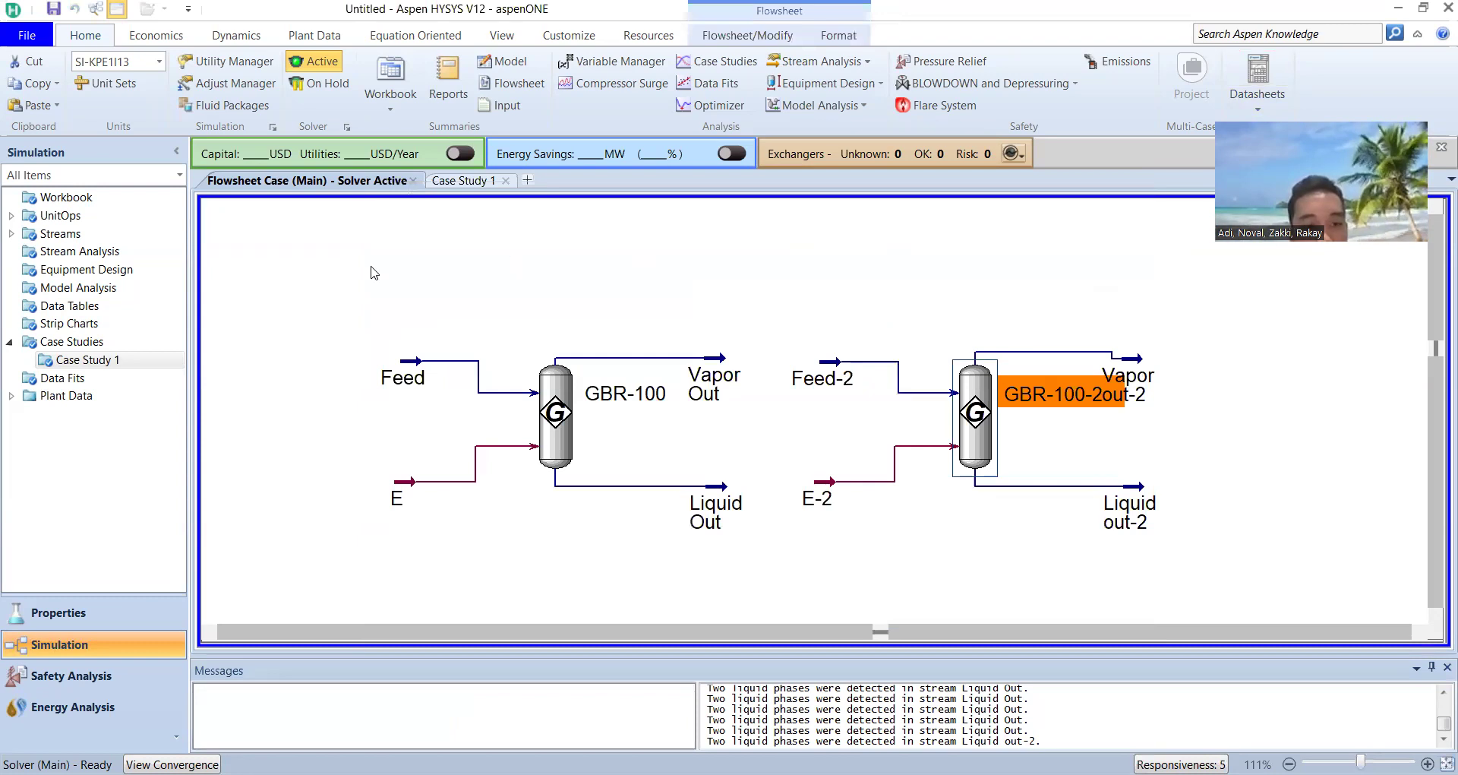
# - Add a second case study with the Feed-2 stream's Temperature as its independent variable
pyautogui.doubleClick(69, 341)
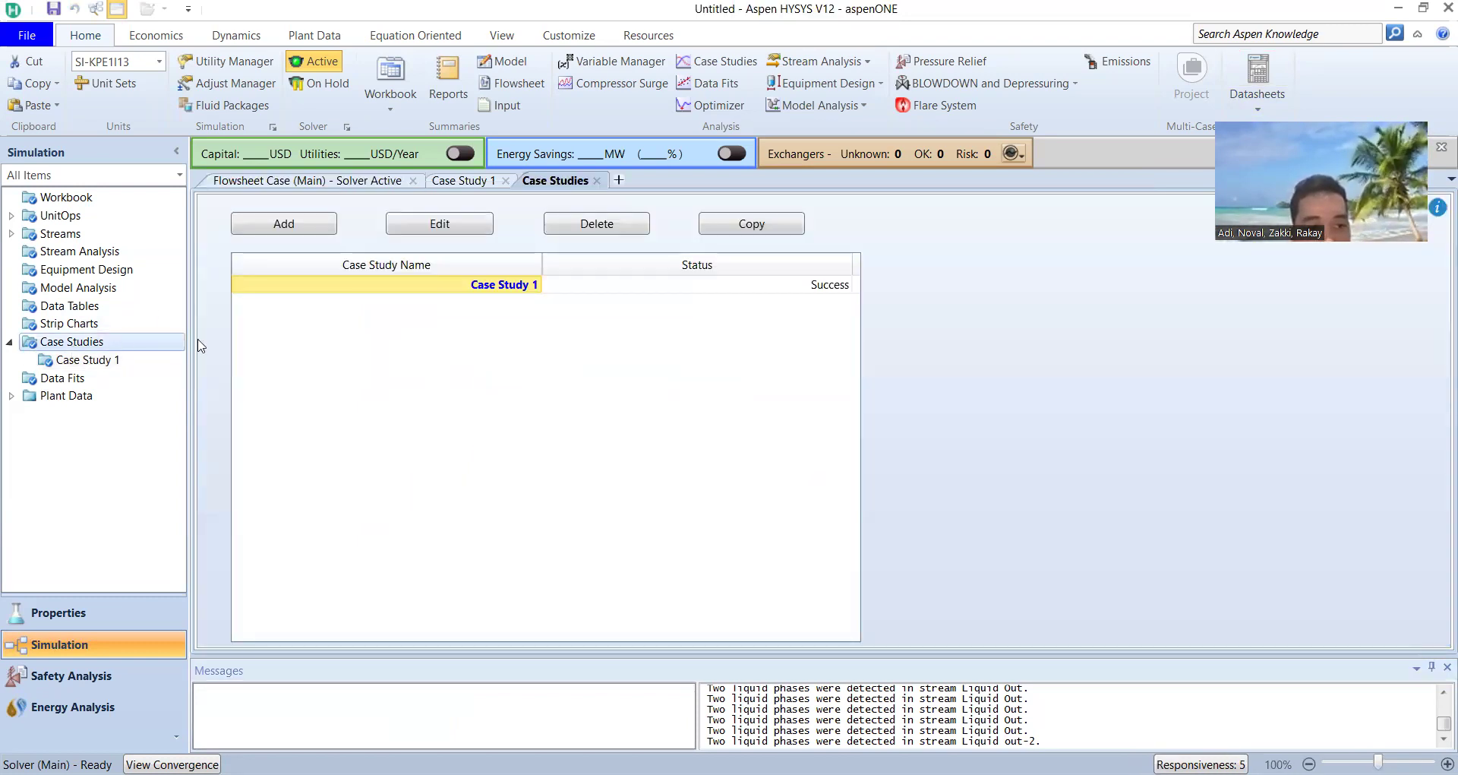
pyautogui.click(328, 225)
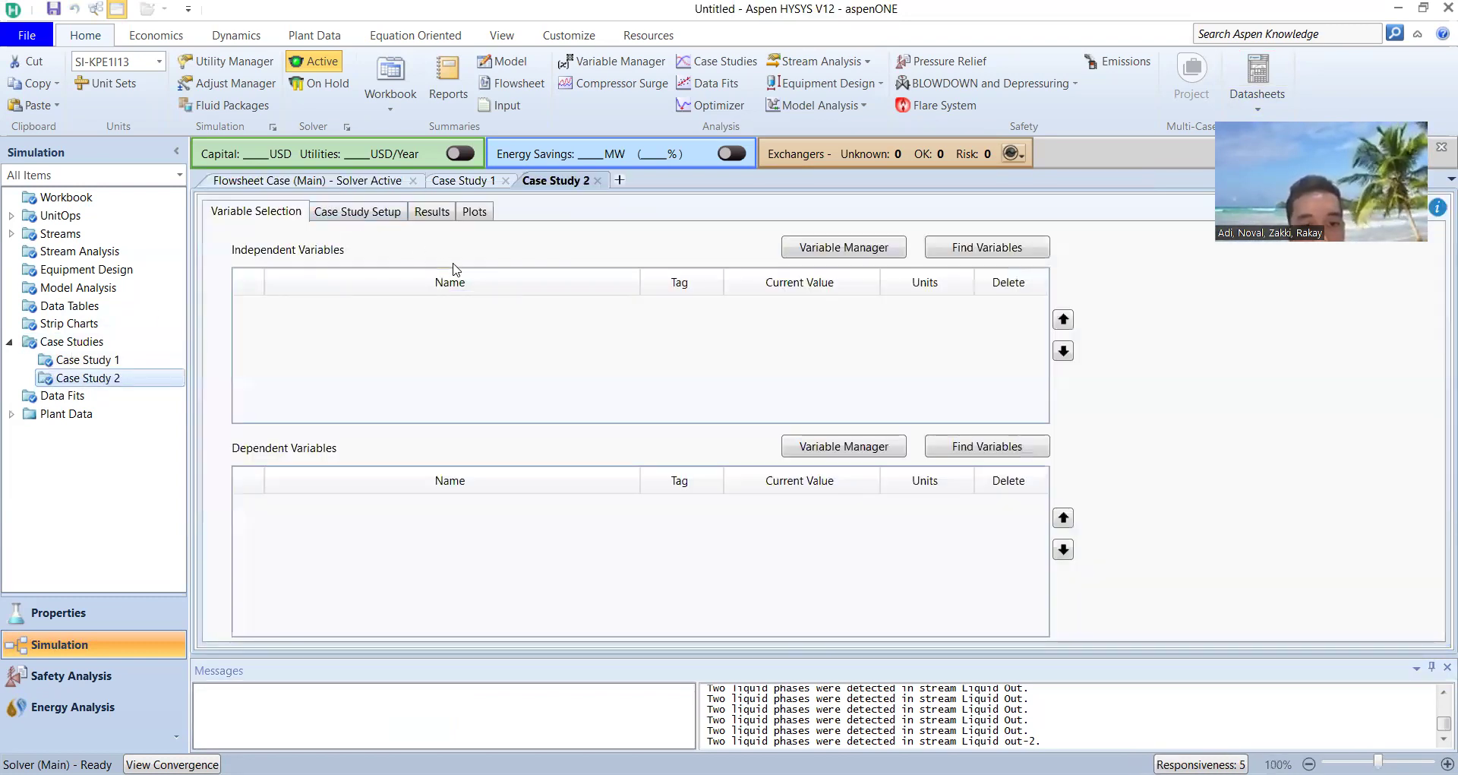
pyautogui.click(961, 249)
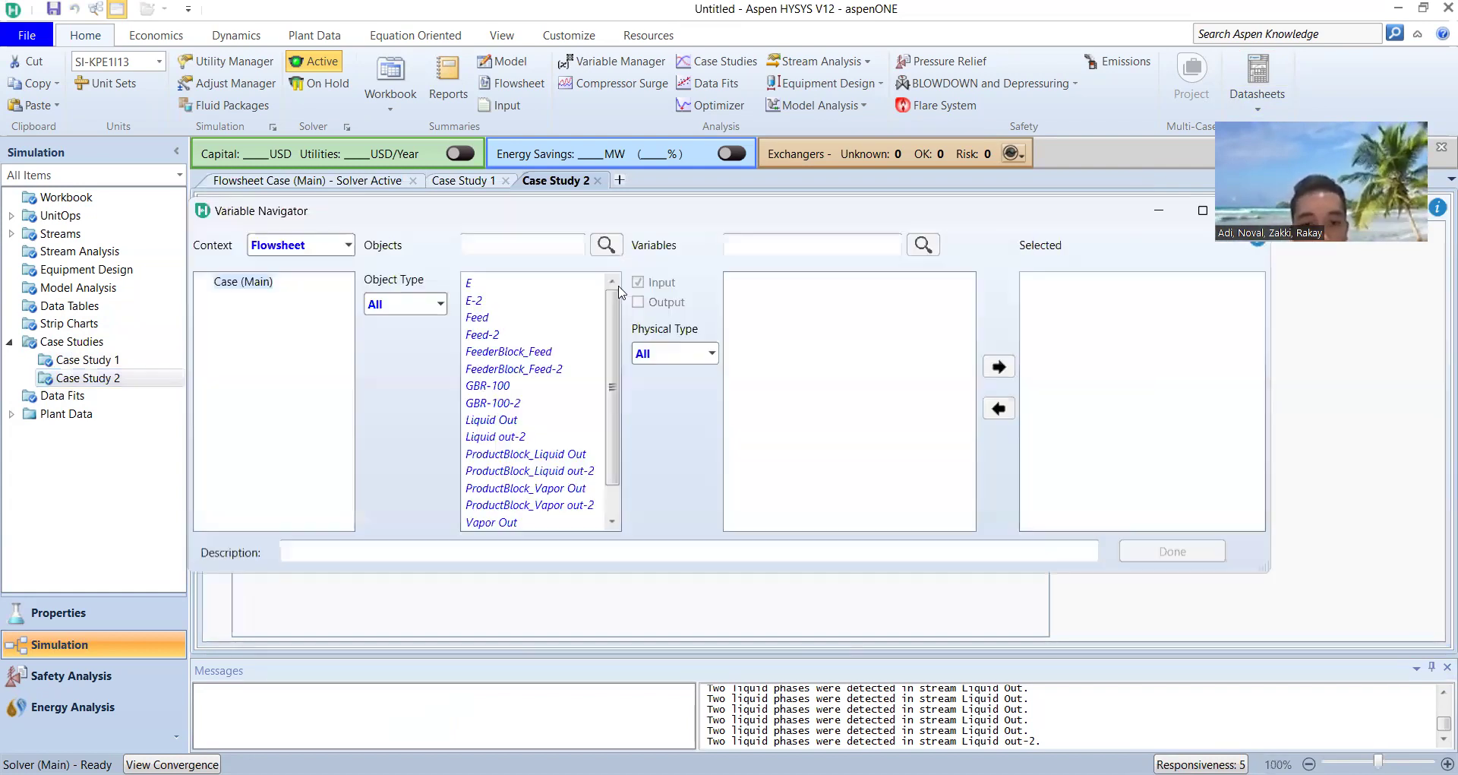
pyautogui.click(484, 336)
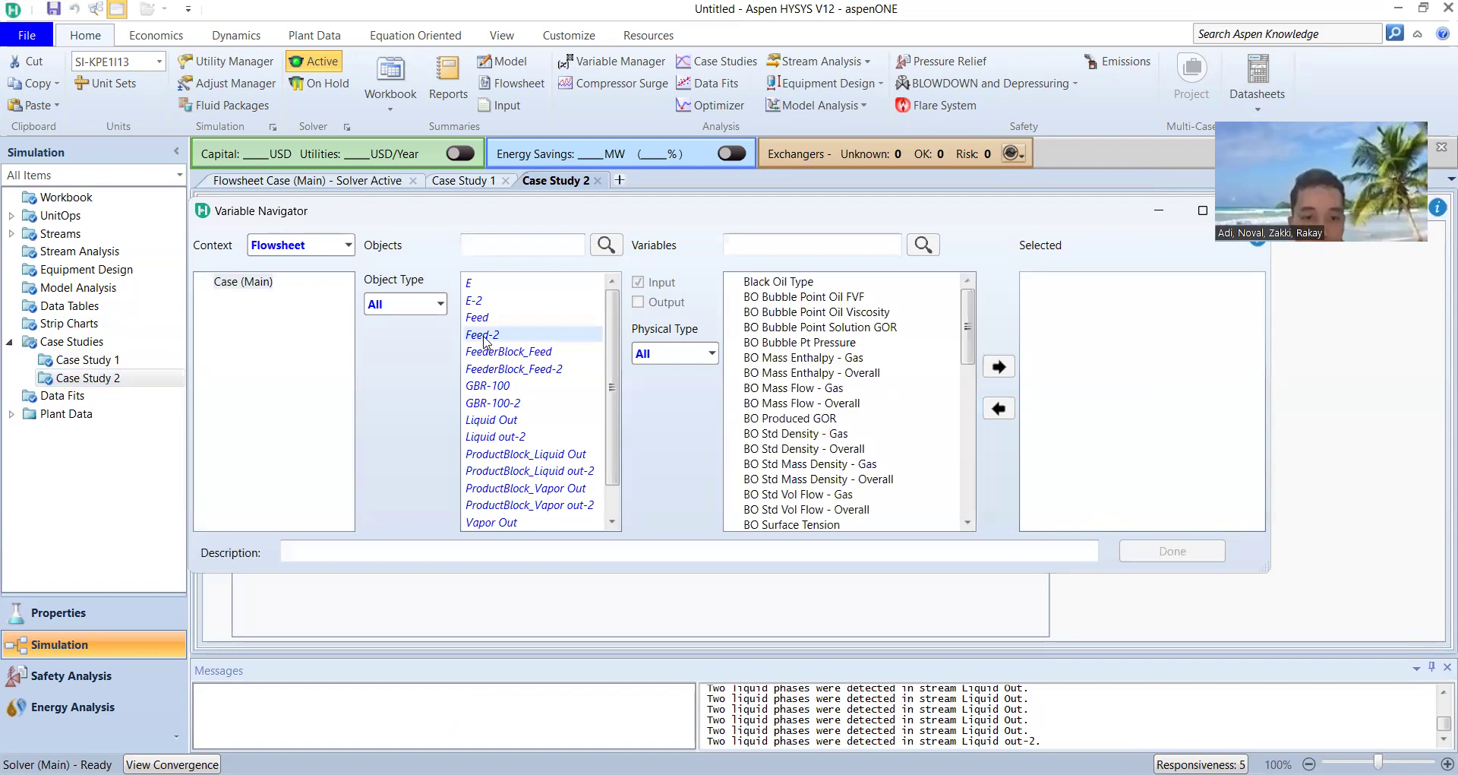
pyautogui.click(799, 244)
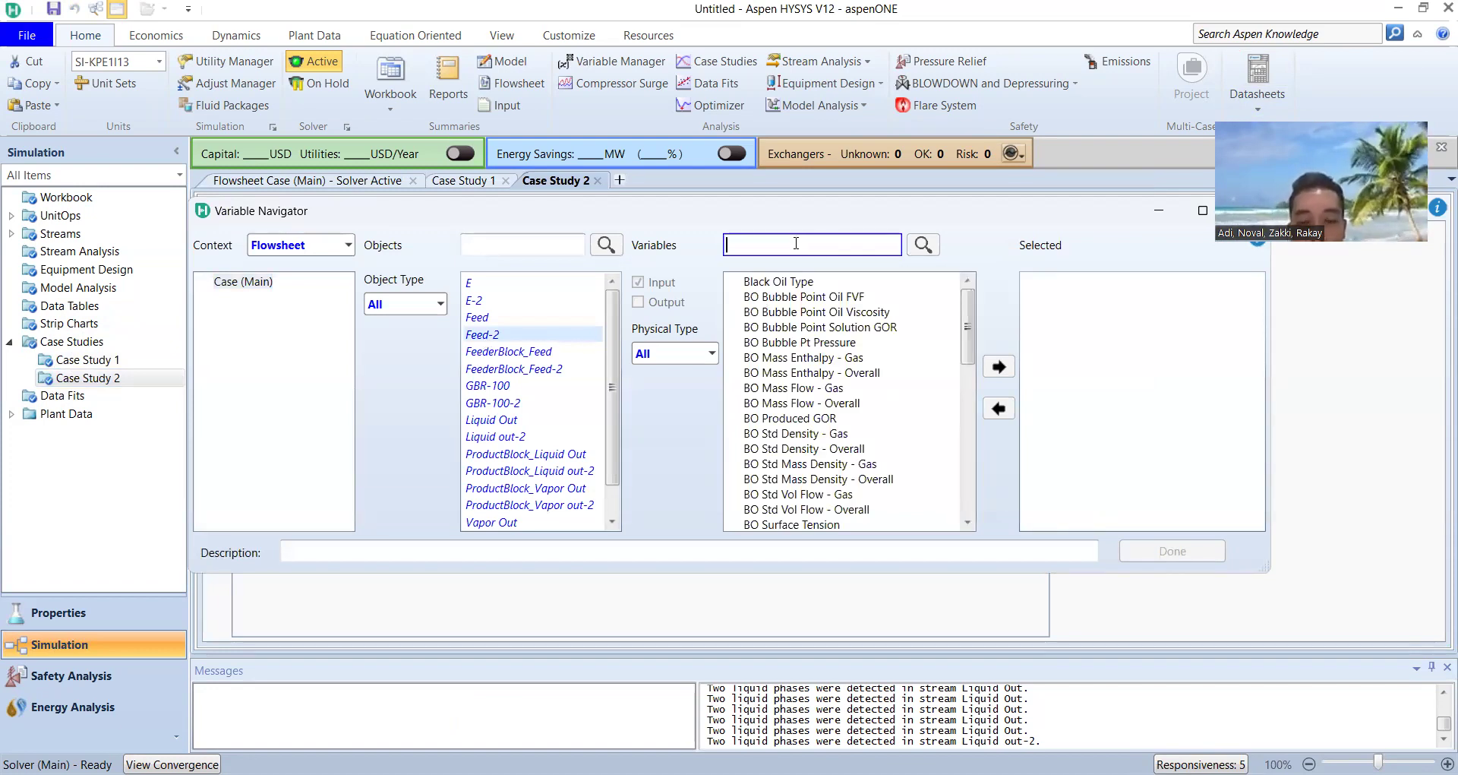
pyautogui.write('tempar')
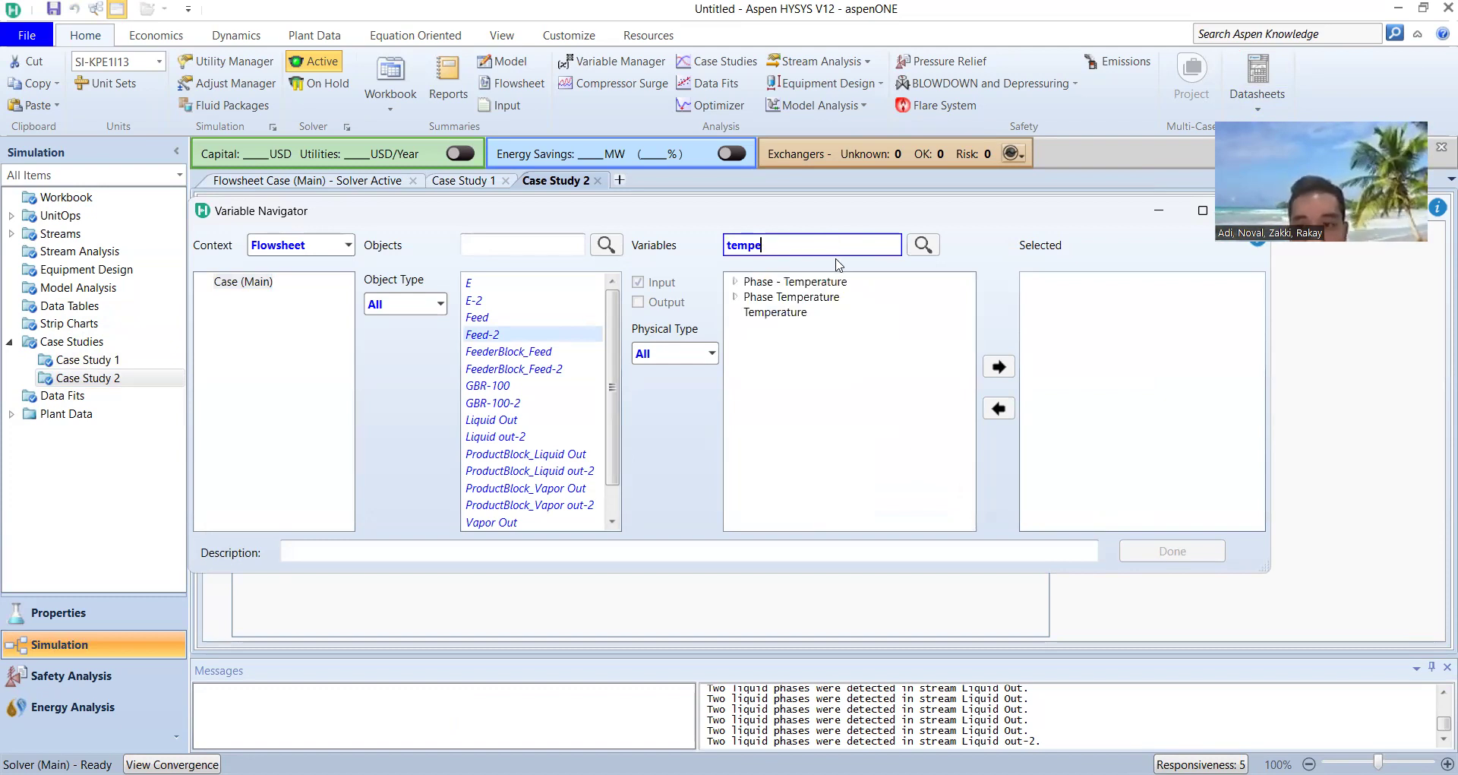
pyautogui.write('e')
pyautogui.click(894, 313)
pyautogui.click(765, 312)
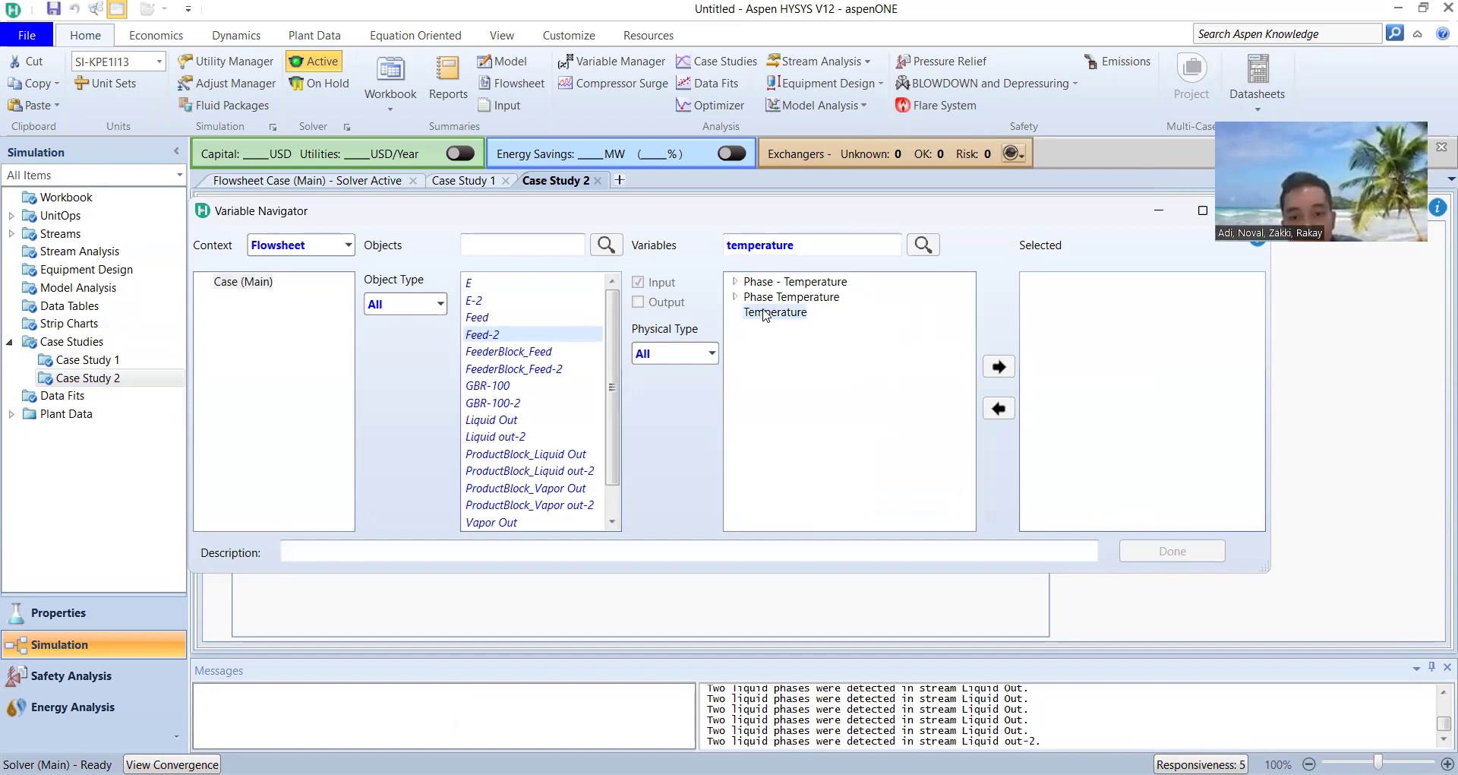
pyautogui.click(1000, 367)
pyautogui.click(1202, 550)
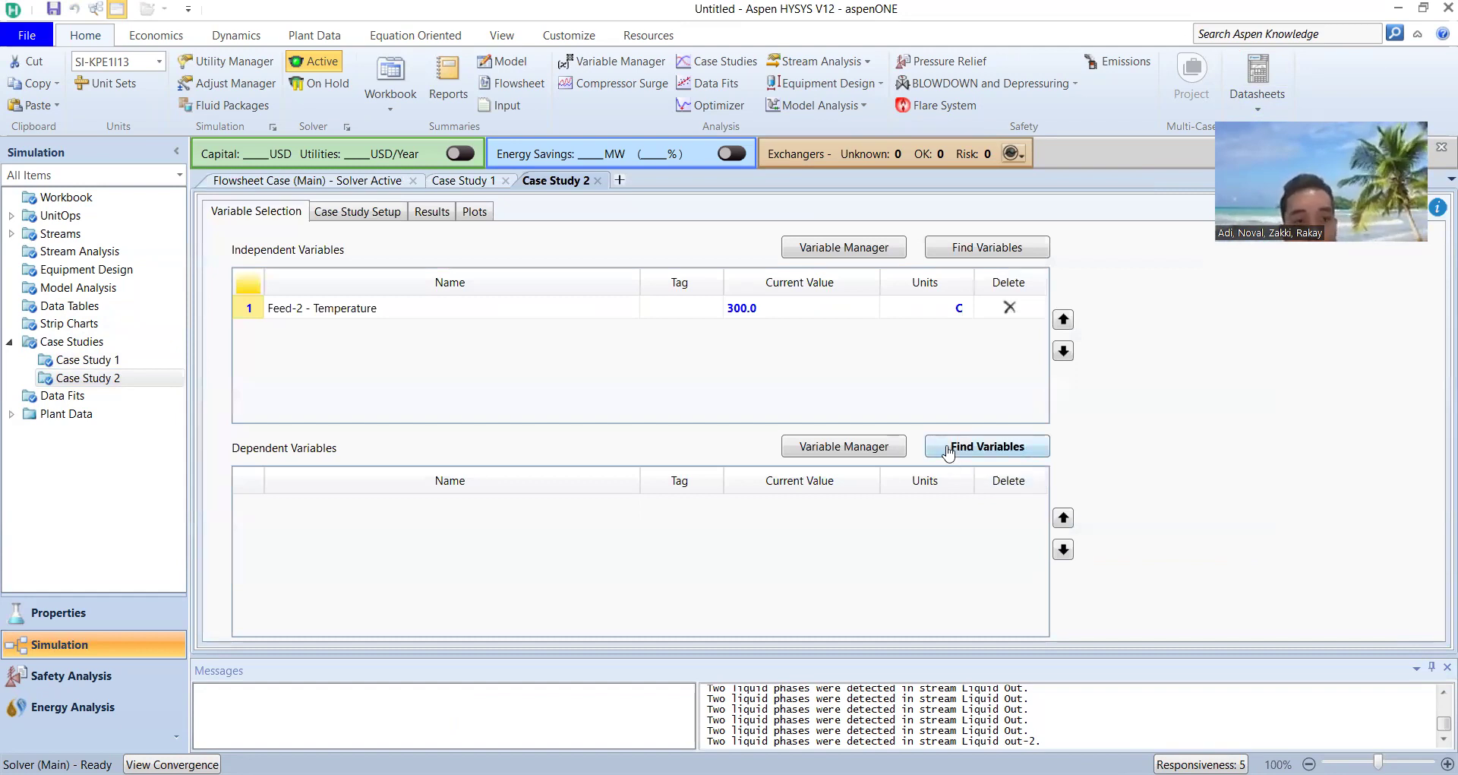
# - Add the Liquid out-2 stream's Temperature as a dependent variable of Case Study 2
pyautogui.click(949, 453)
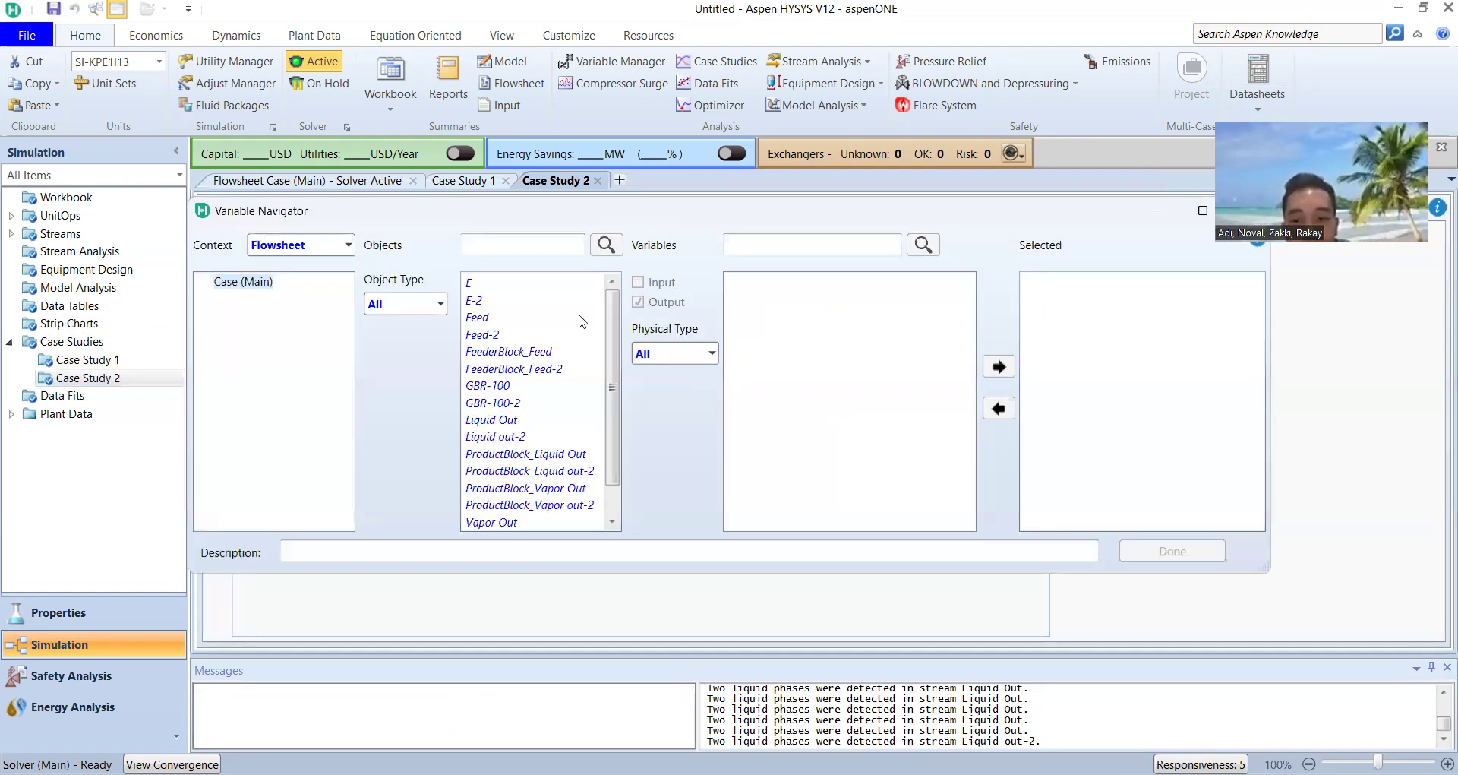
pyautogui.click(477, 300)
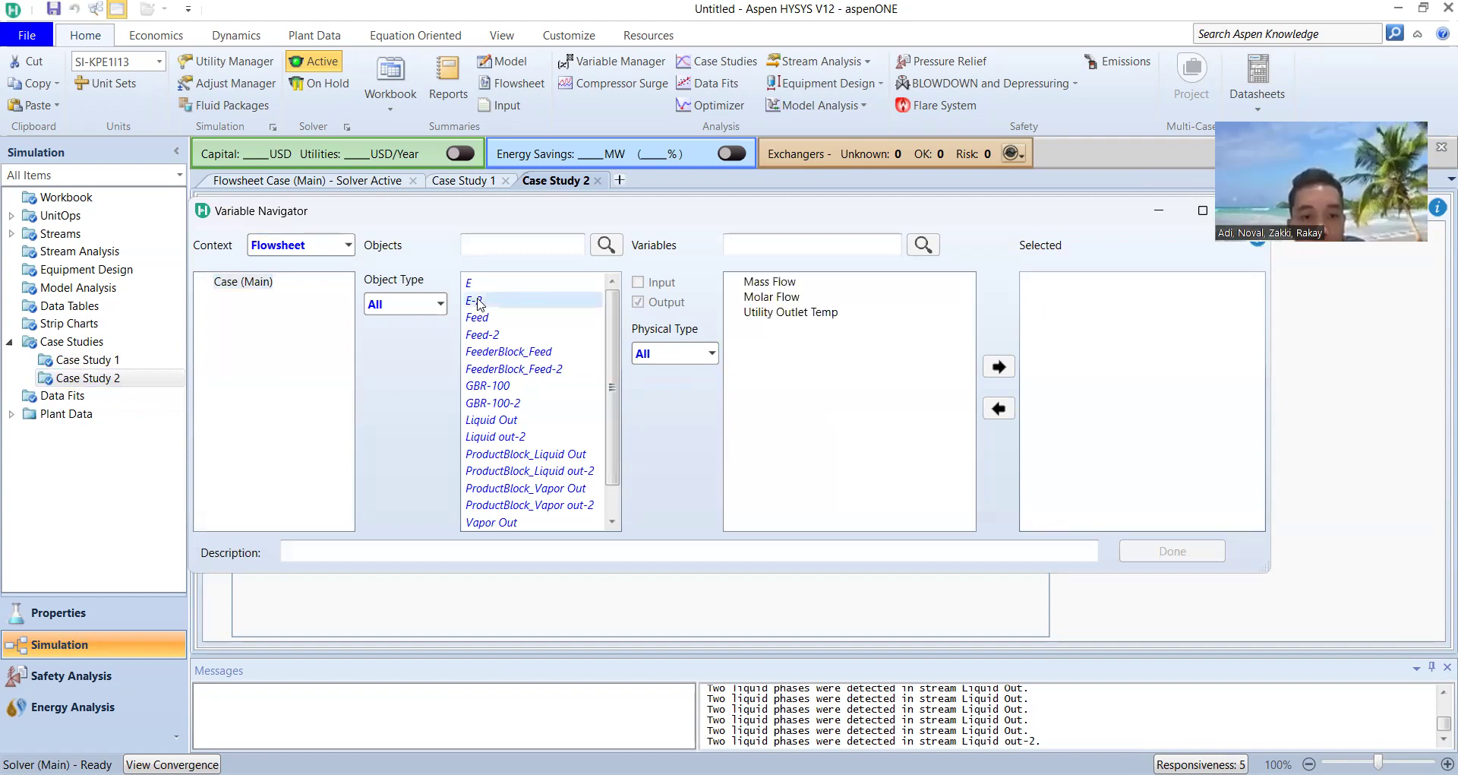
pyautogui.click(517, 438)
pyautogui.click(843, 244)
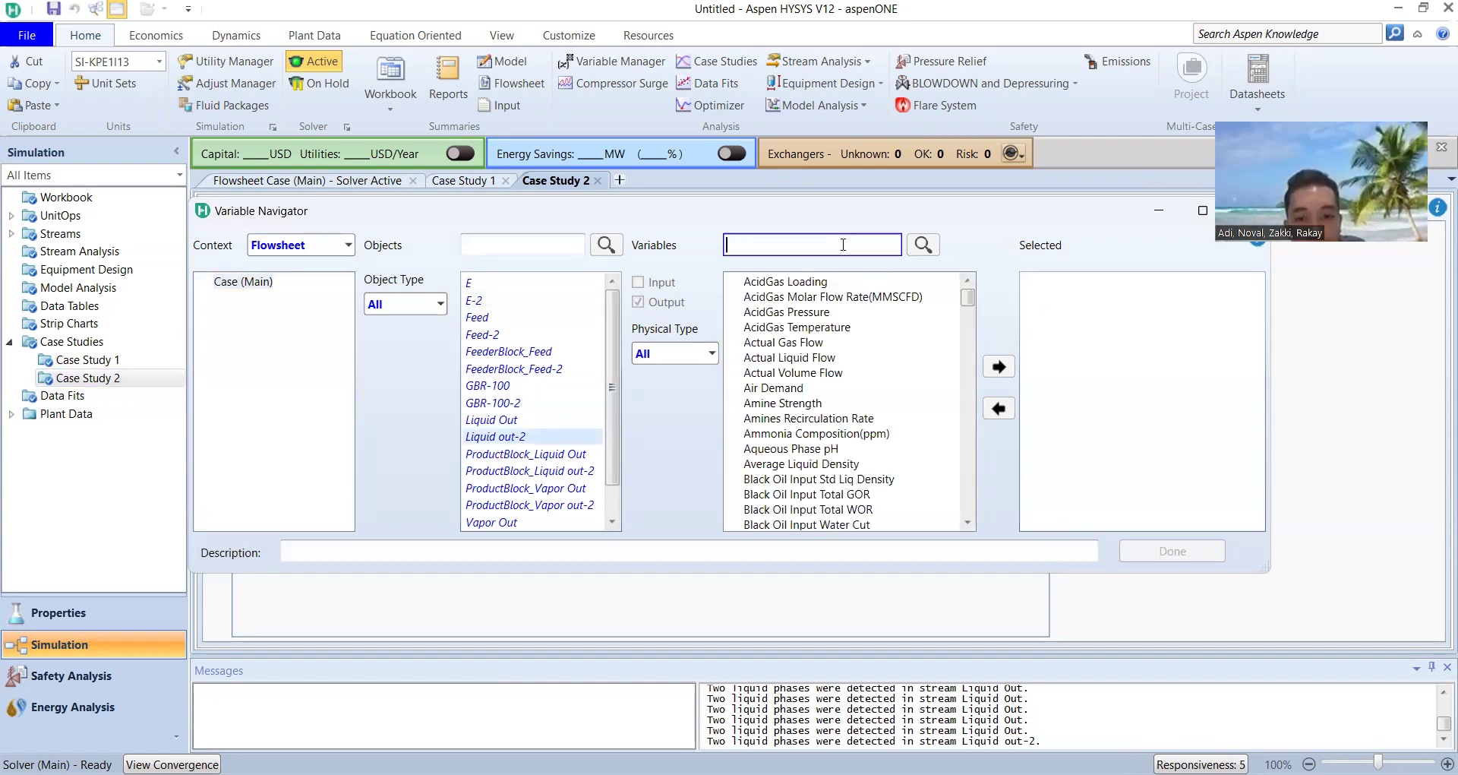
pyautogui.write('Temper')
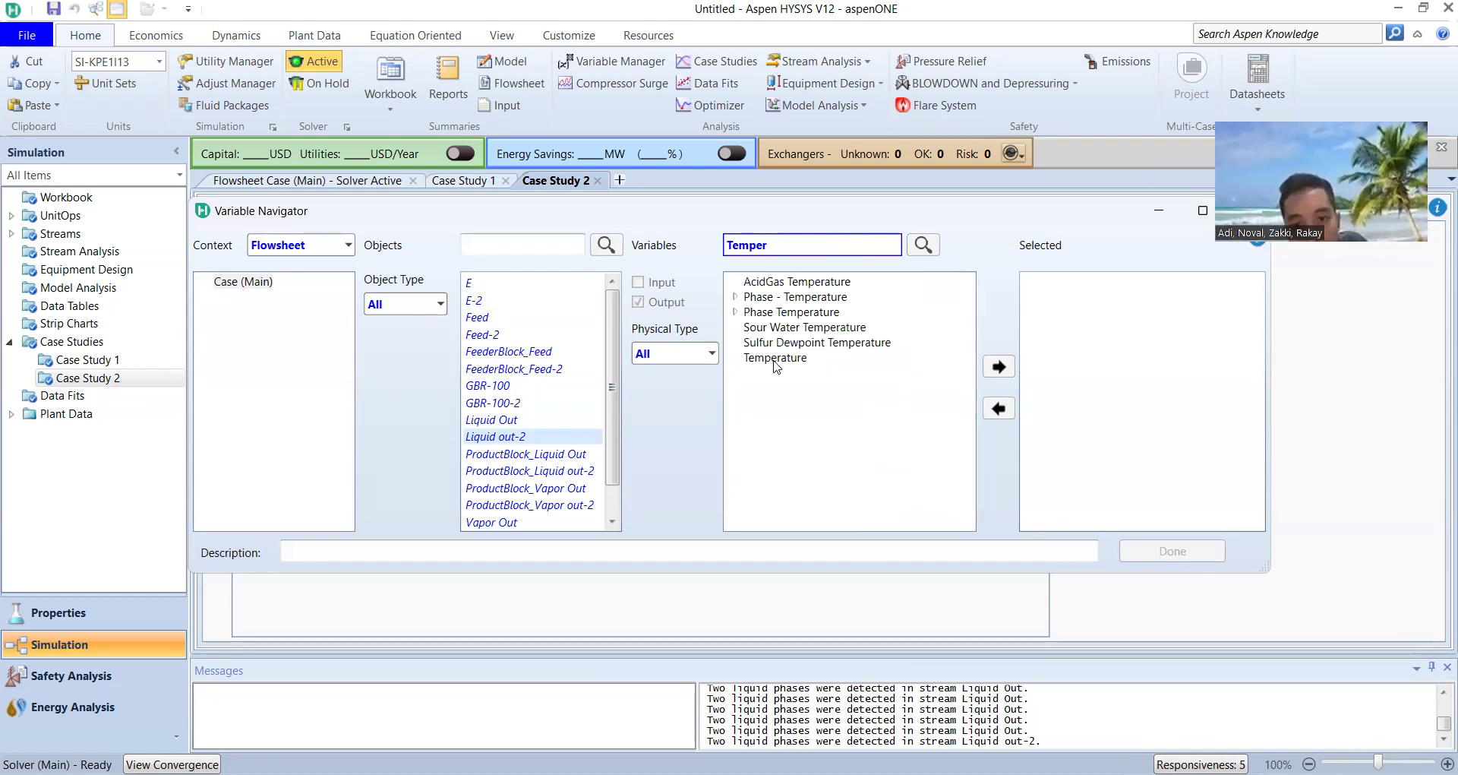
pyautogui.click(775, 359)
pyautogui.click(999, 366)
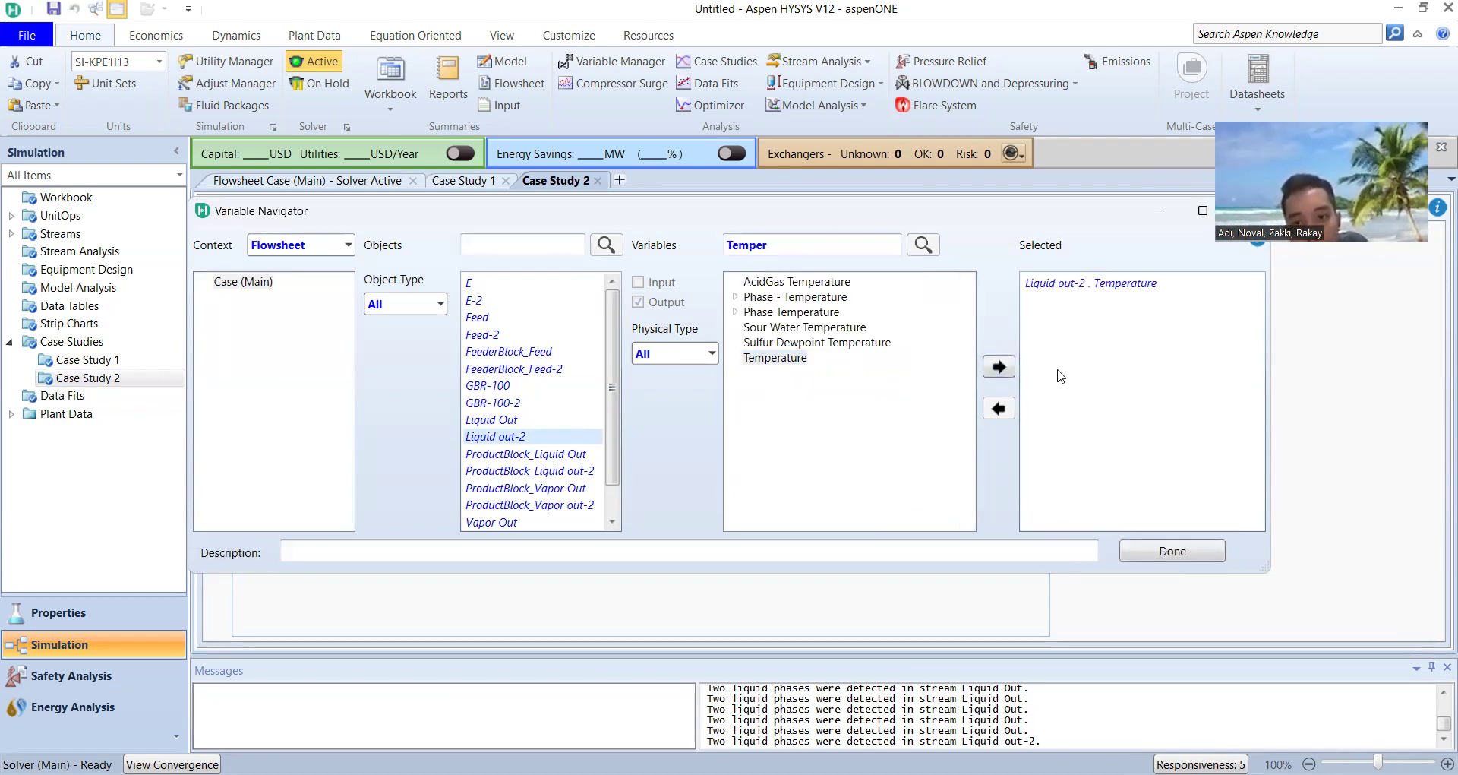
pyautogui.click(1170, 552)
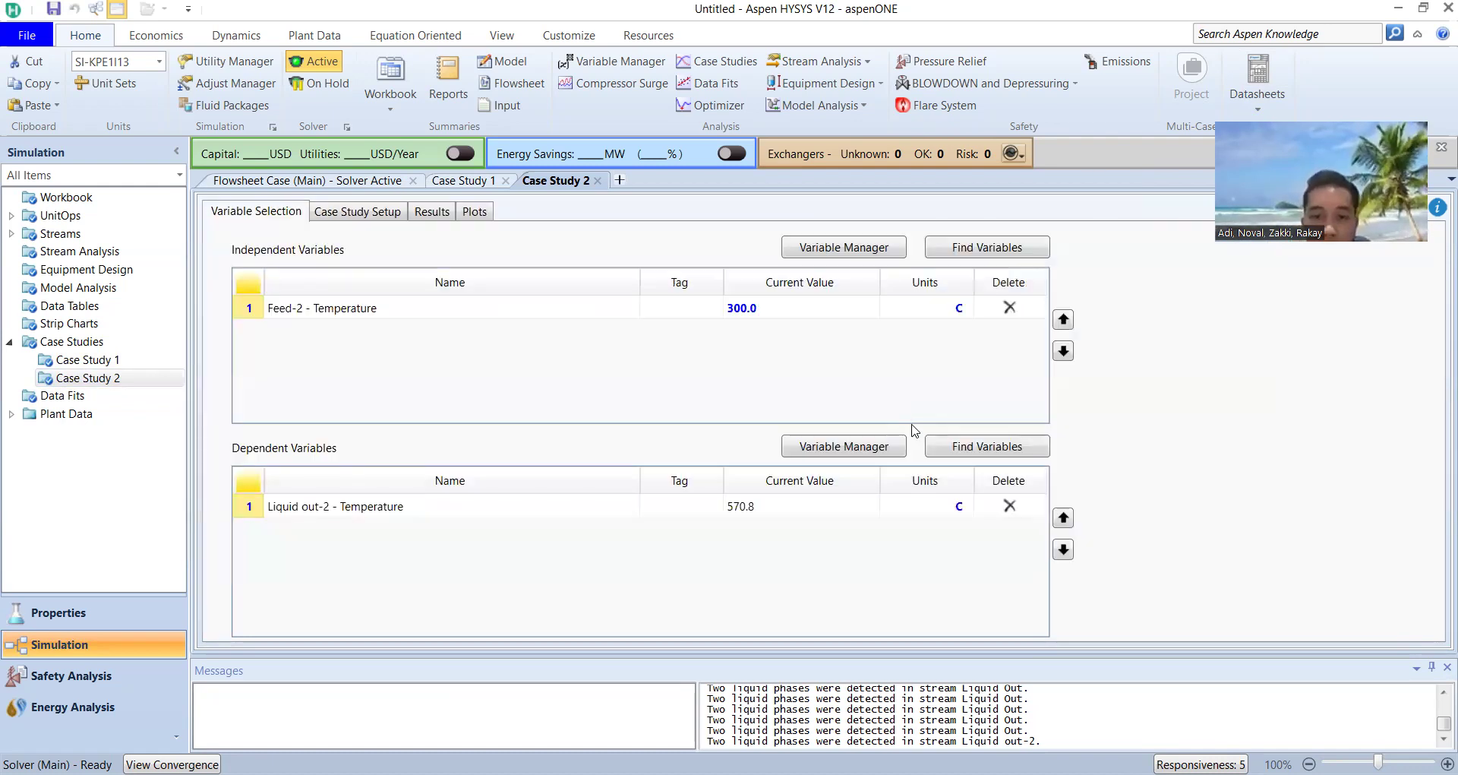
# - Add the Vapor out-2 stream's Temperature as a second dependent variable of Case Study 2
pyautogui.click(1001, 451)
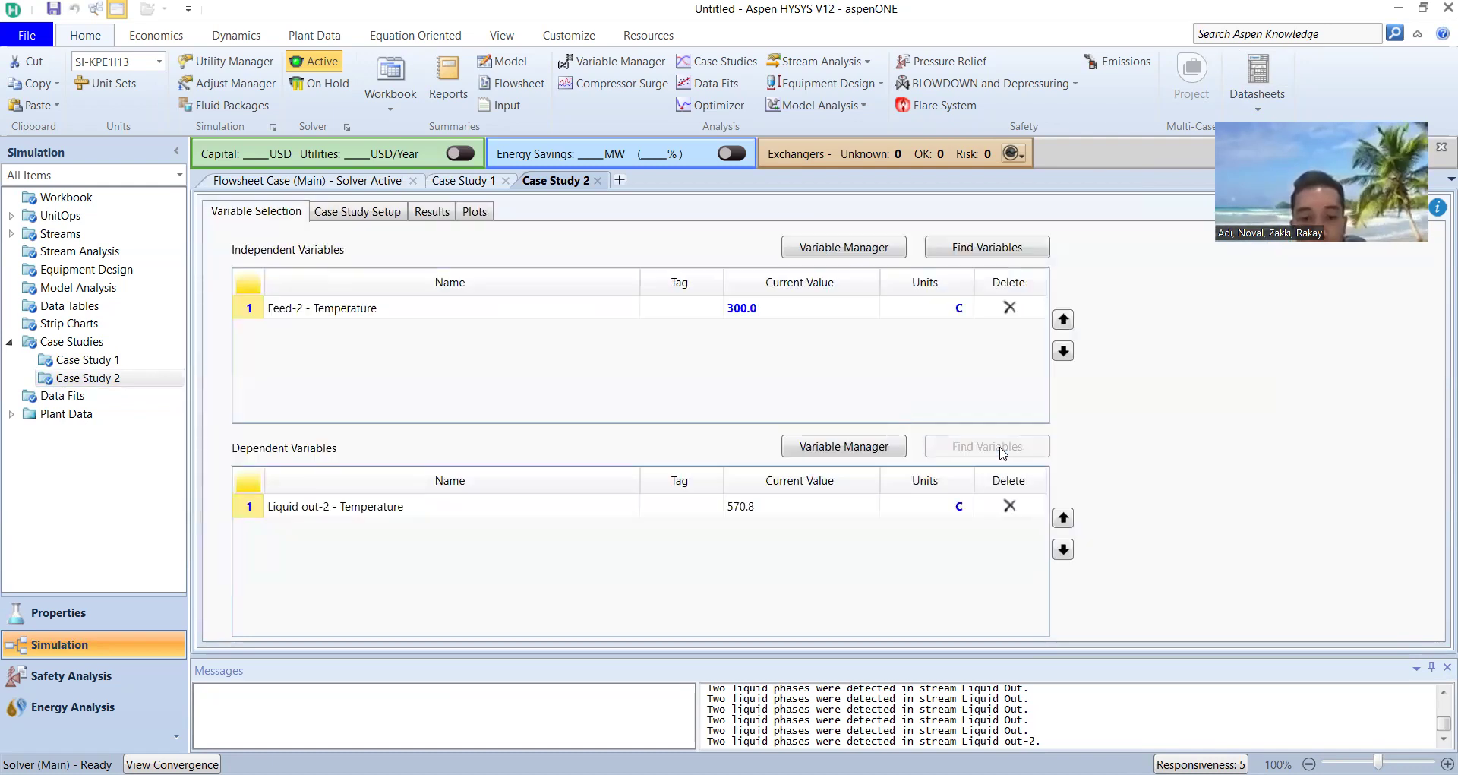
pyautogui.click(539, 246)
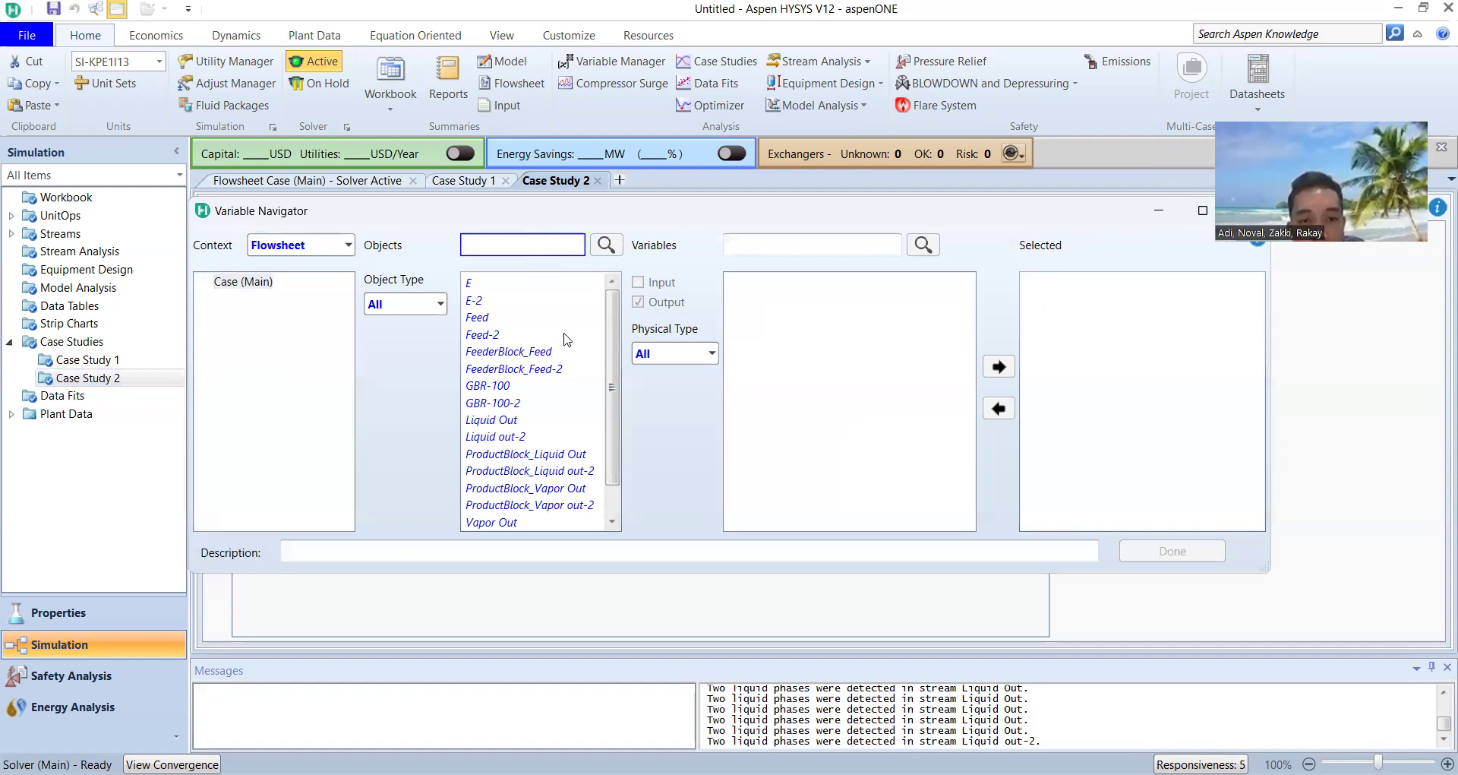
pyautogui.scroll(-2, 565, 340)
pyautogui.click(524, 504)
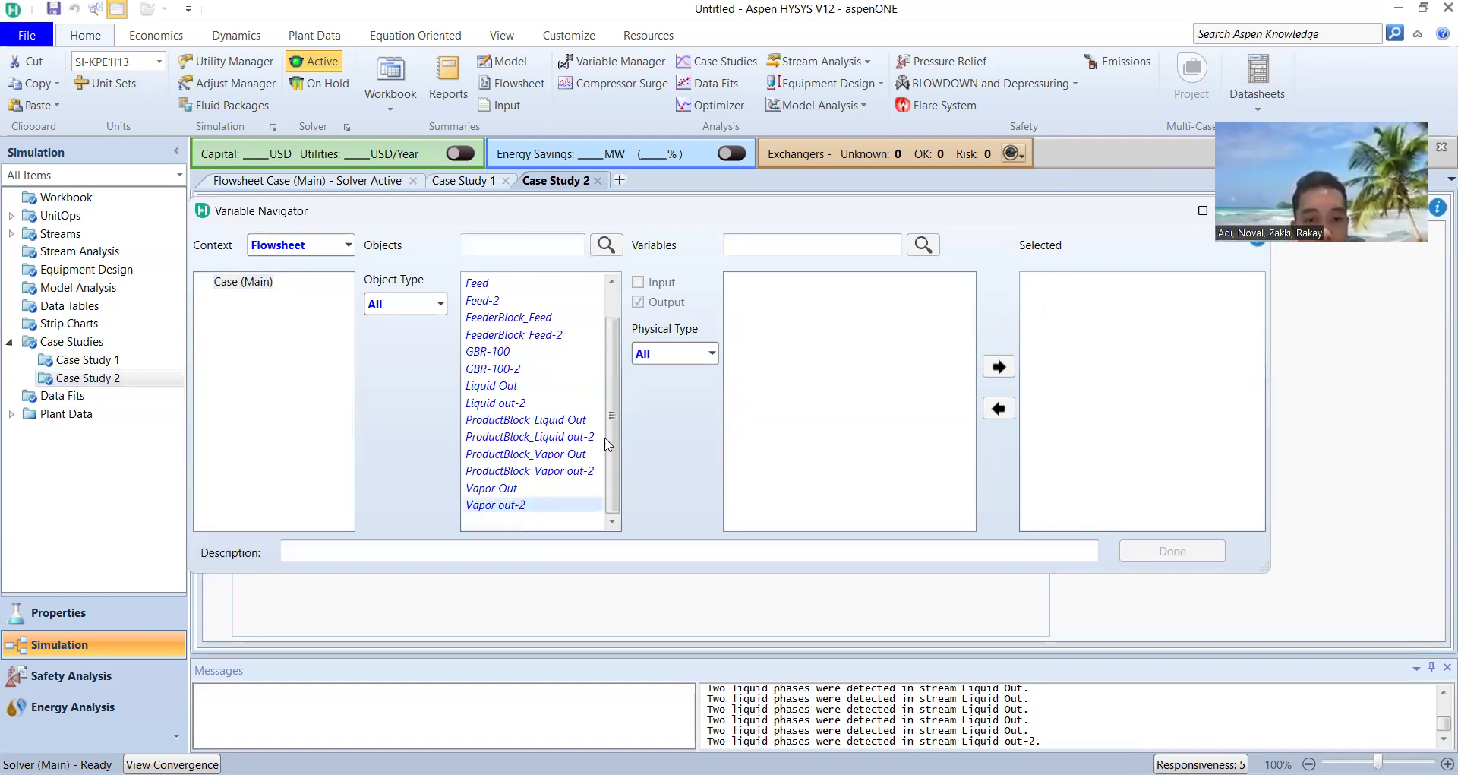
pyautogui.click(793, 243)
pyautogui.write('Te')
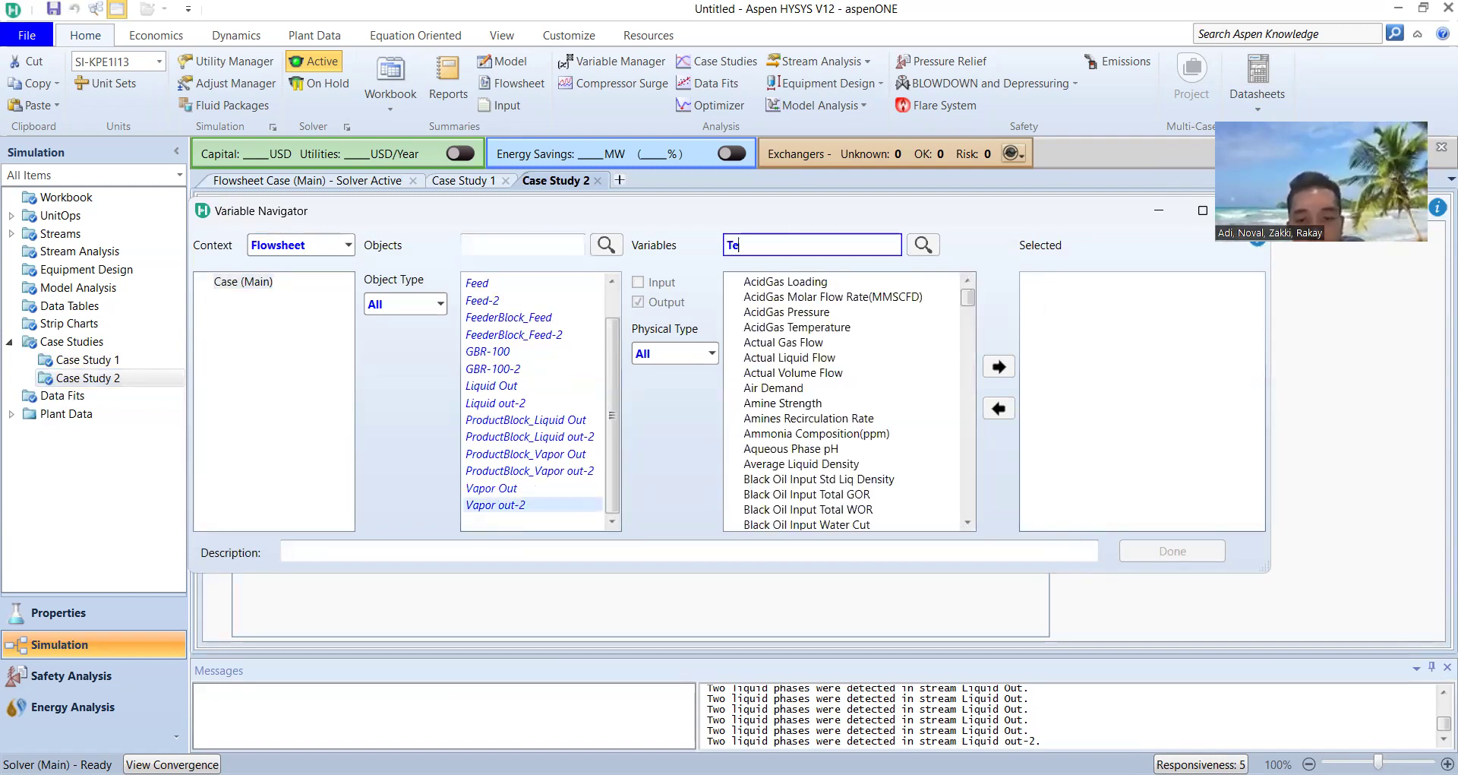
pyautogui.write('mperature')
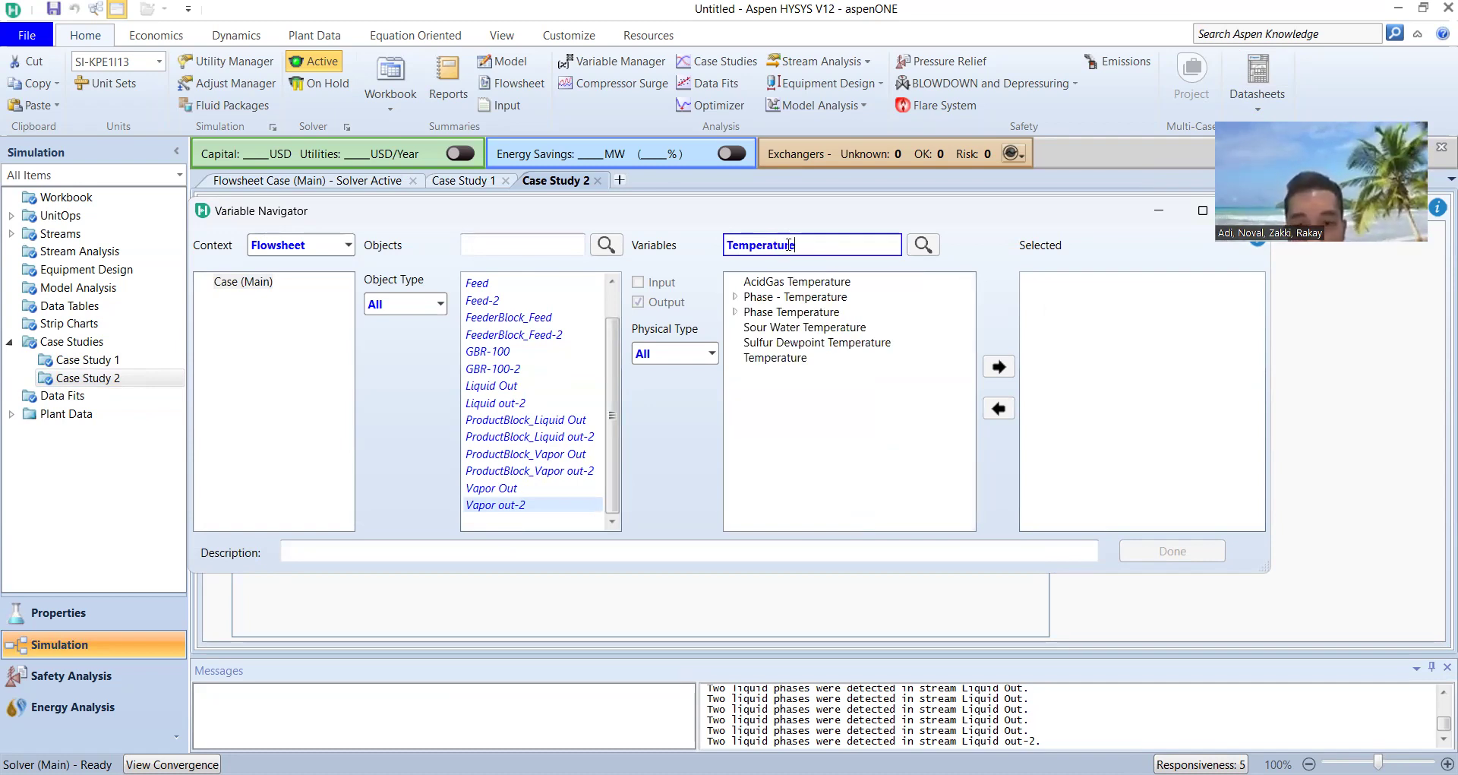
pyautogui.click(790, 359)
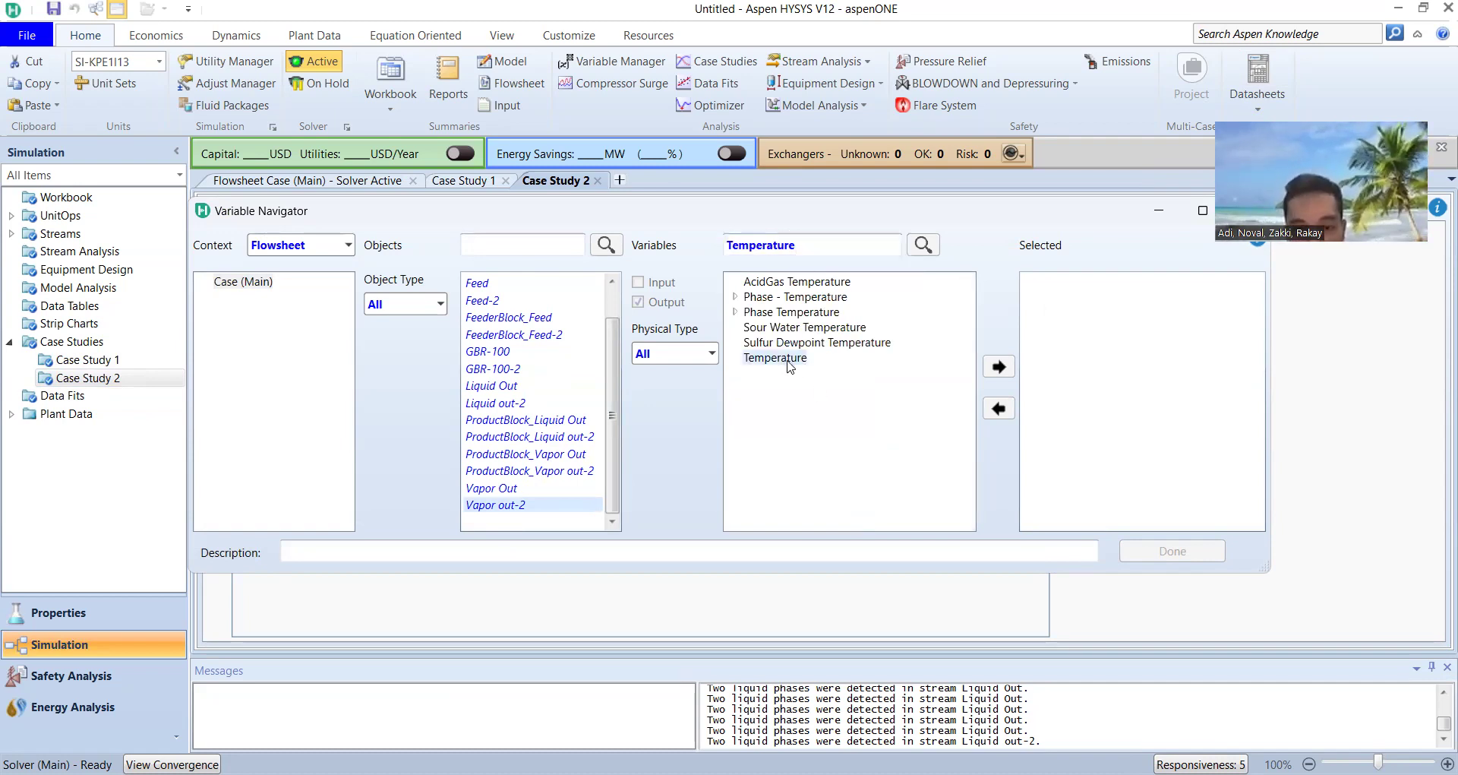
pyautogui.click(998, 366)
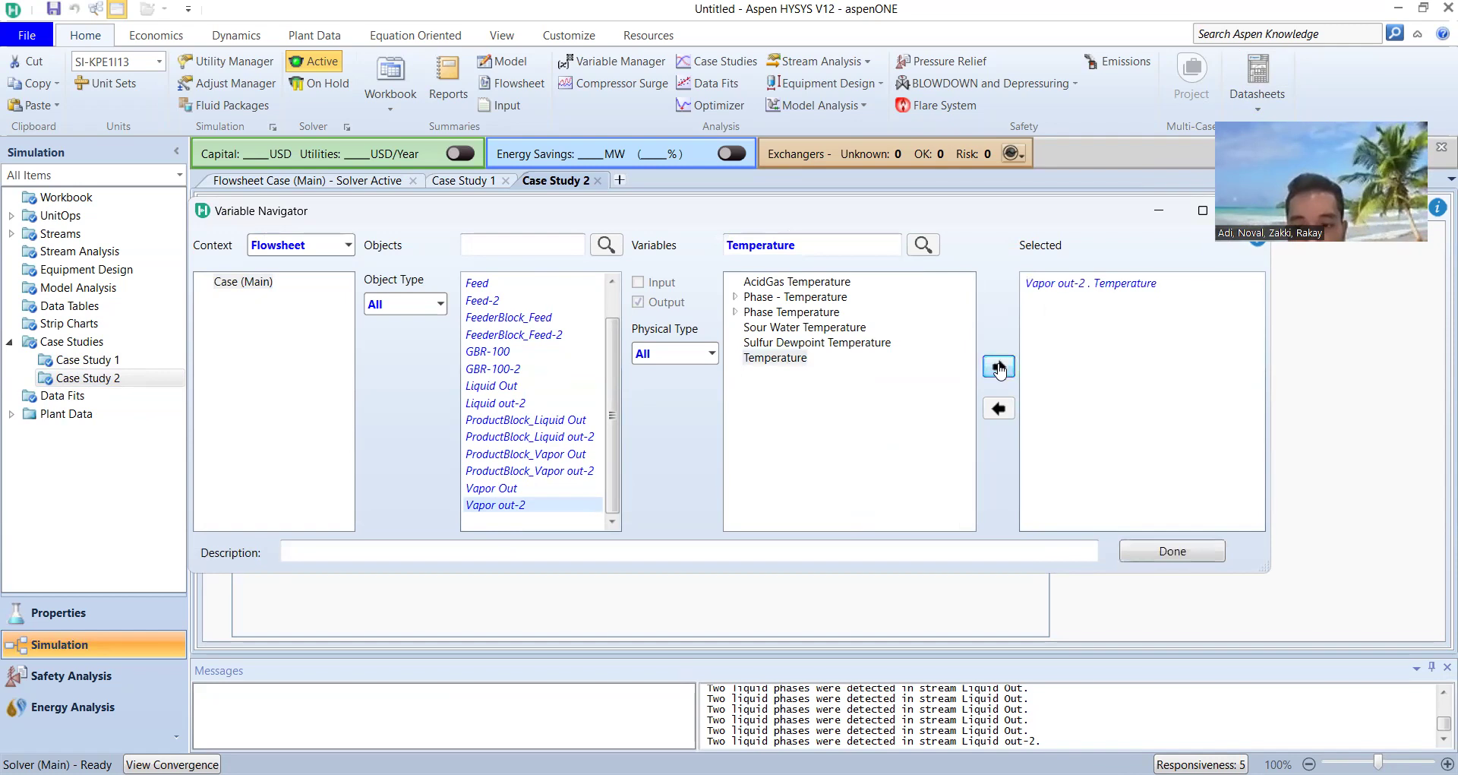
pyautogui.click(1173, 552)
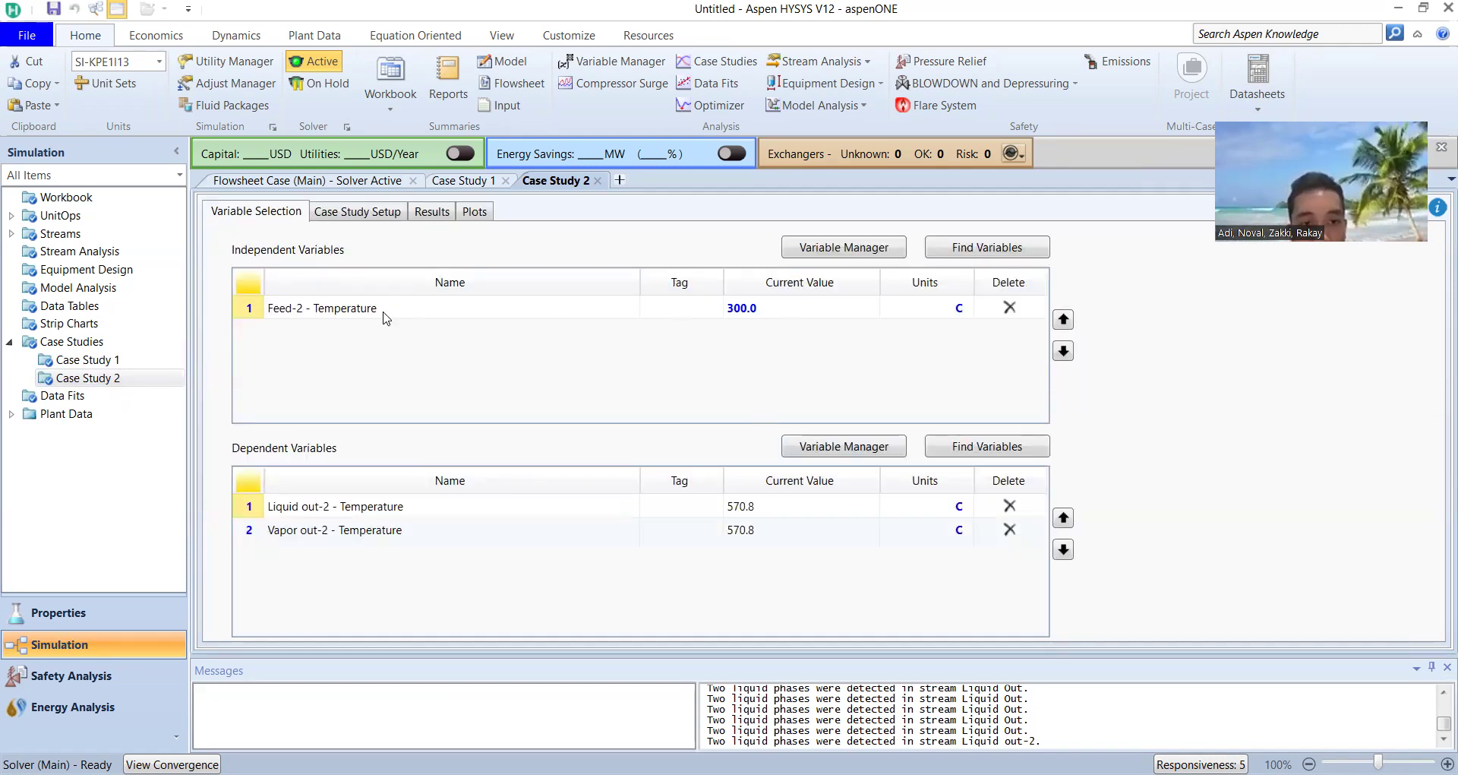
# - Set up the case study to vary Feed-2's temperature from 300 to 500 °C in 5 steps
pyautogui.click(371, 212)
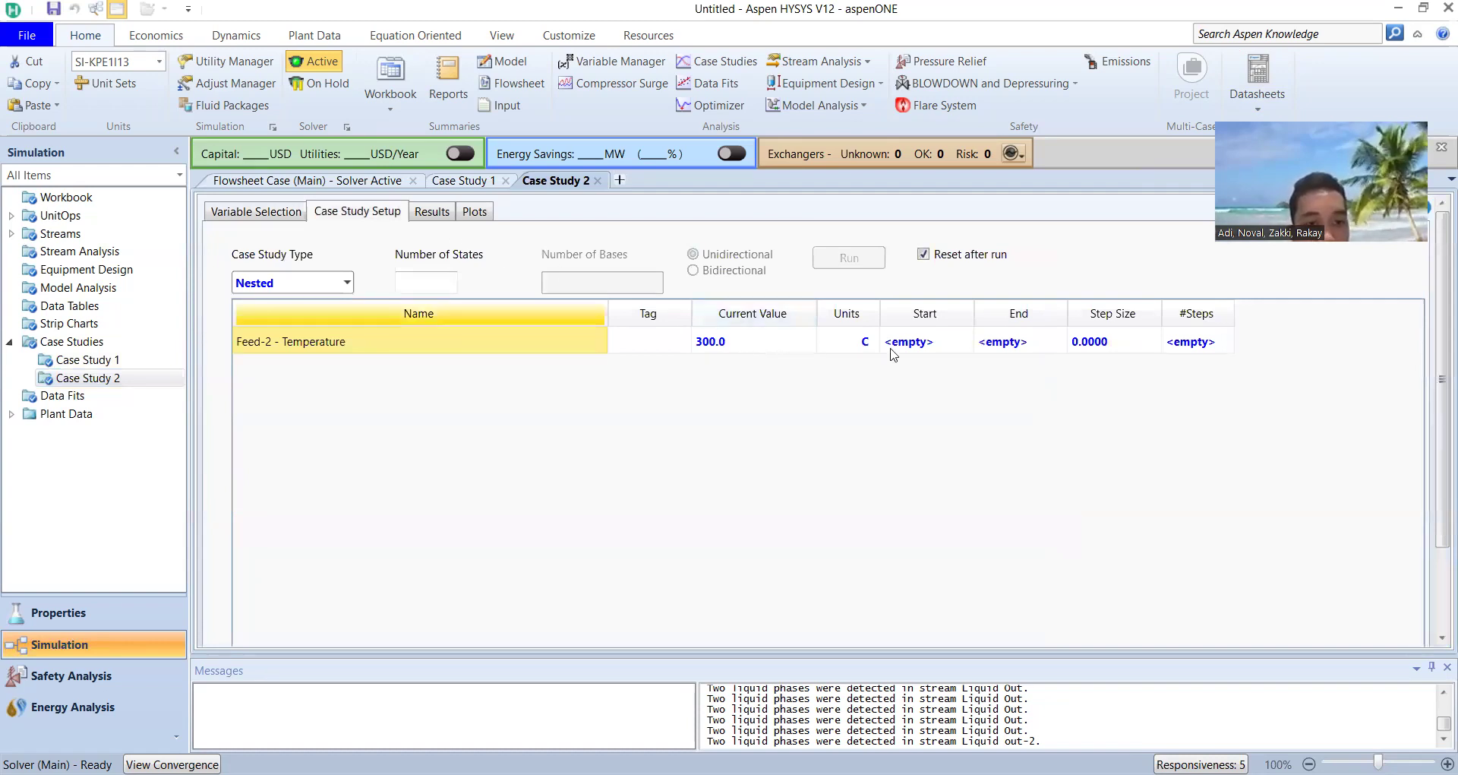
pyautogui.click(917, 343)
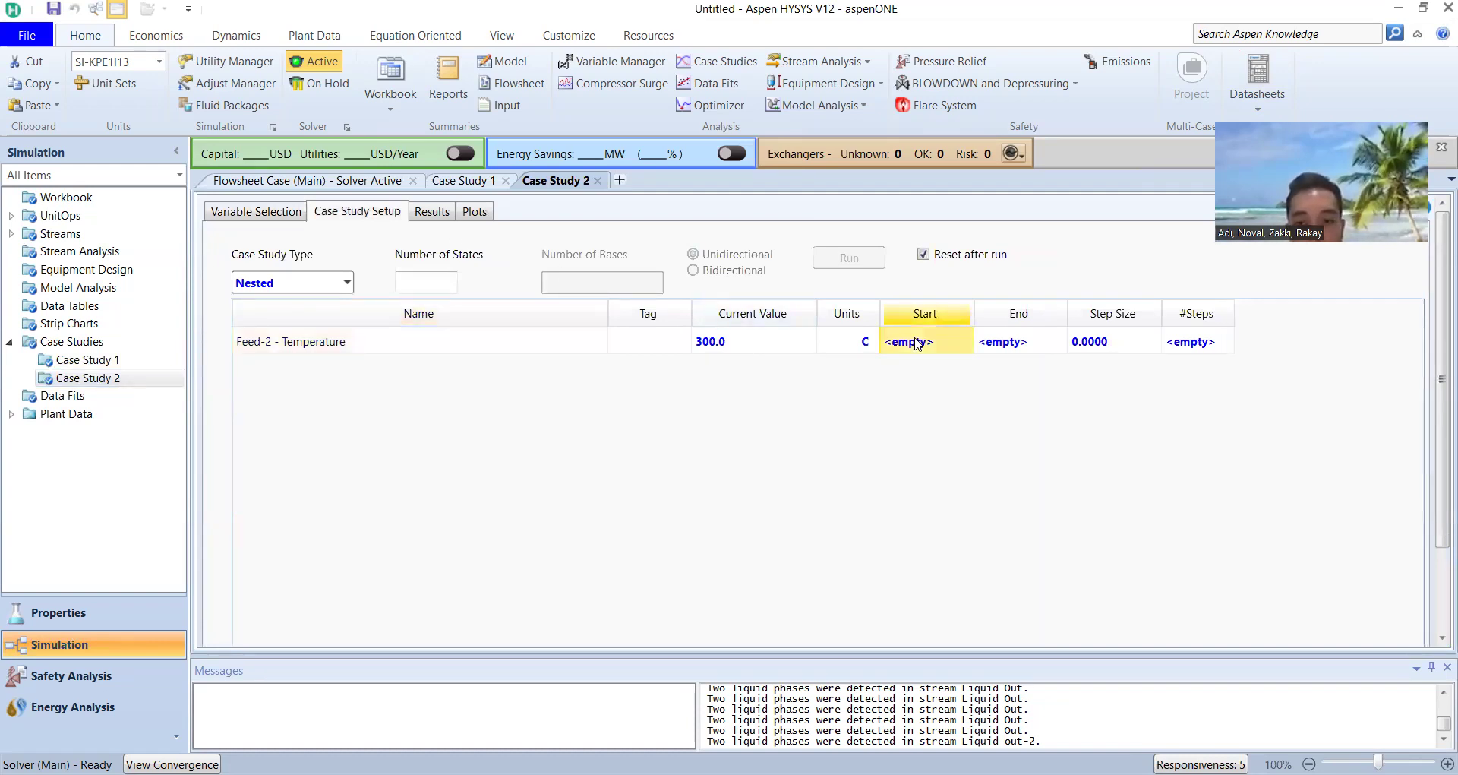
pyautogui.write('300')
pyautogui.click(1026, 332)
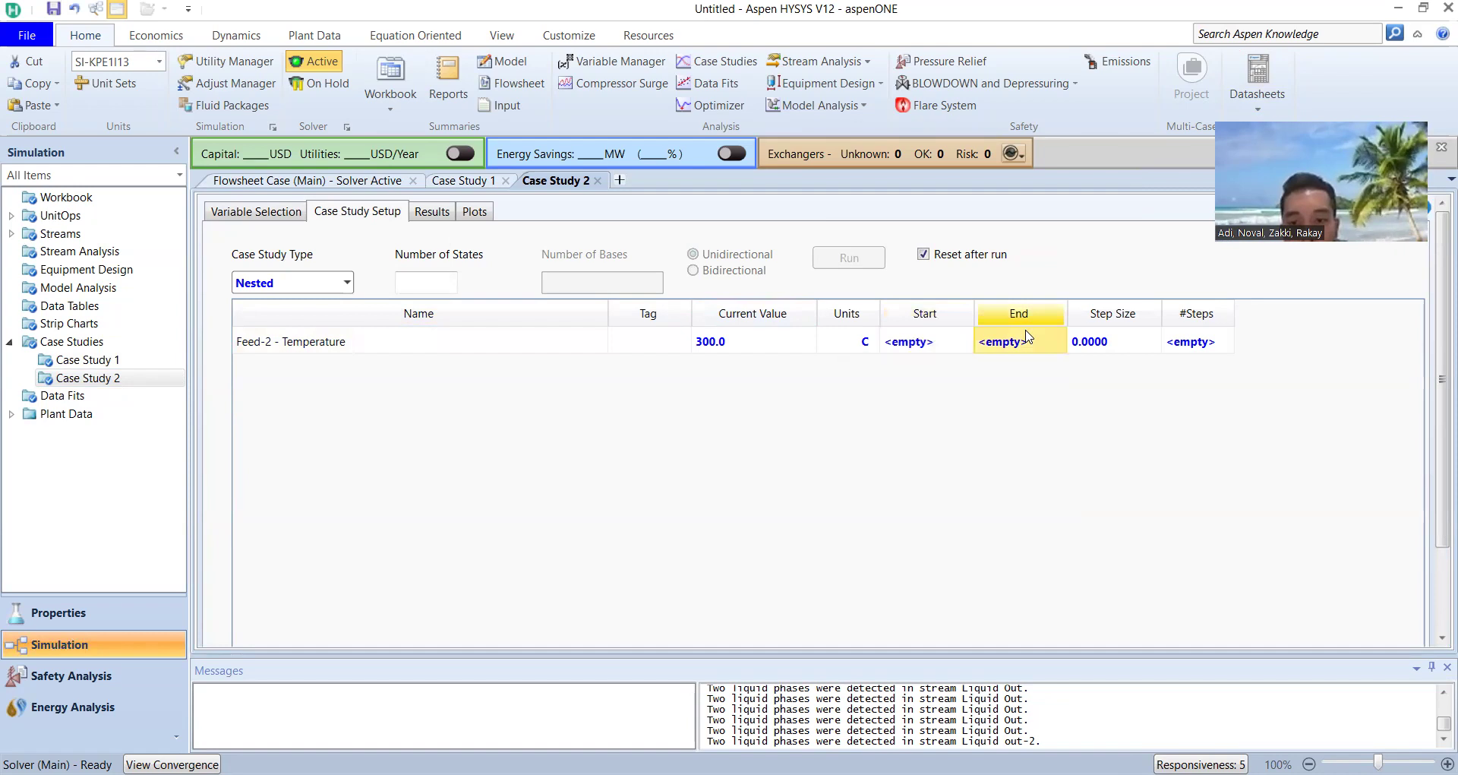
pyautogui.write('500')
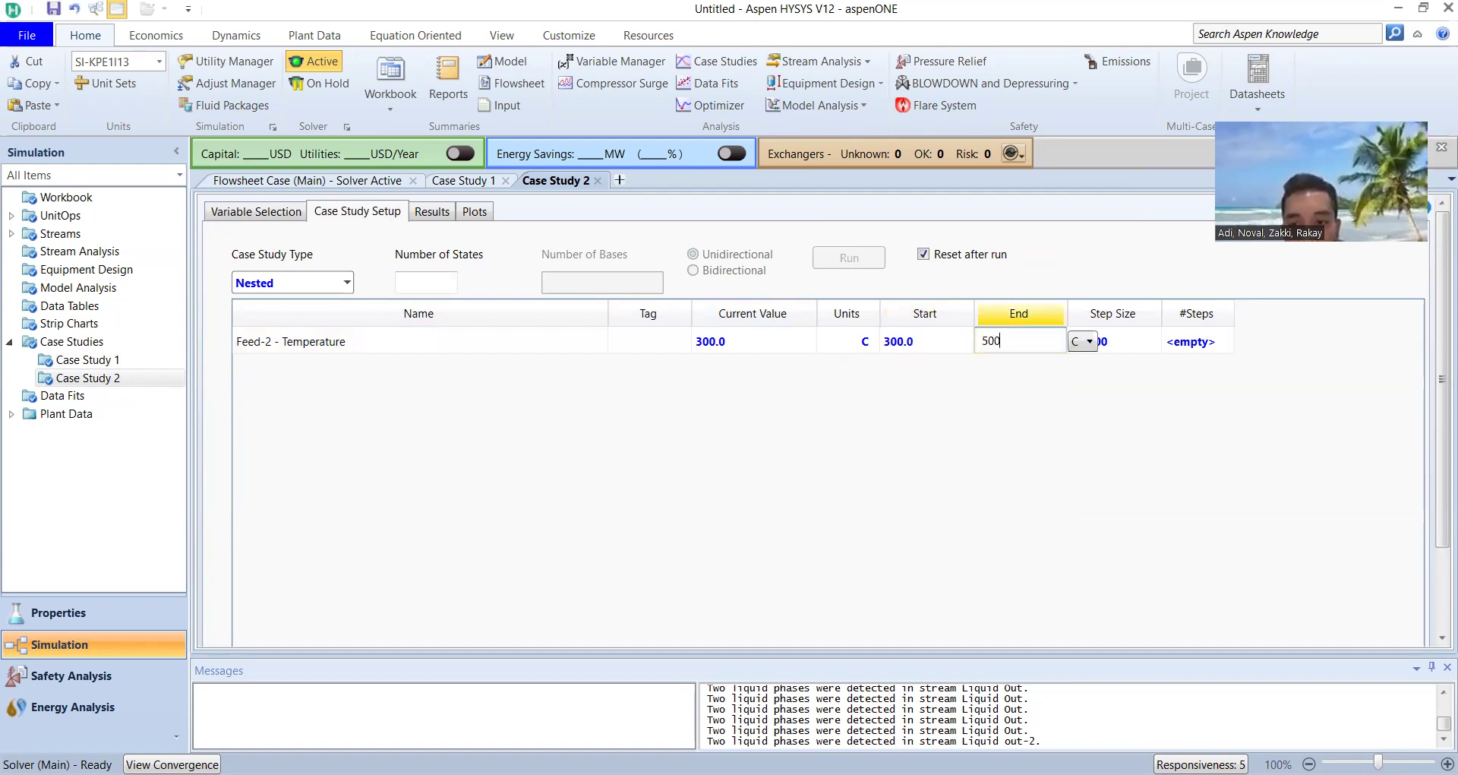
pyautogui.click(1151, 343)
pyautogui.click(1197, 344)
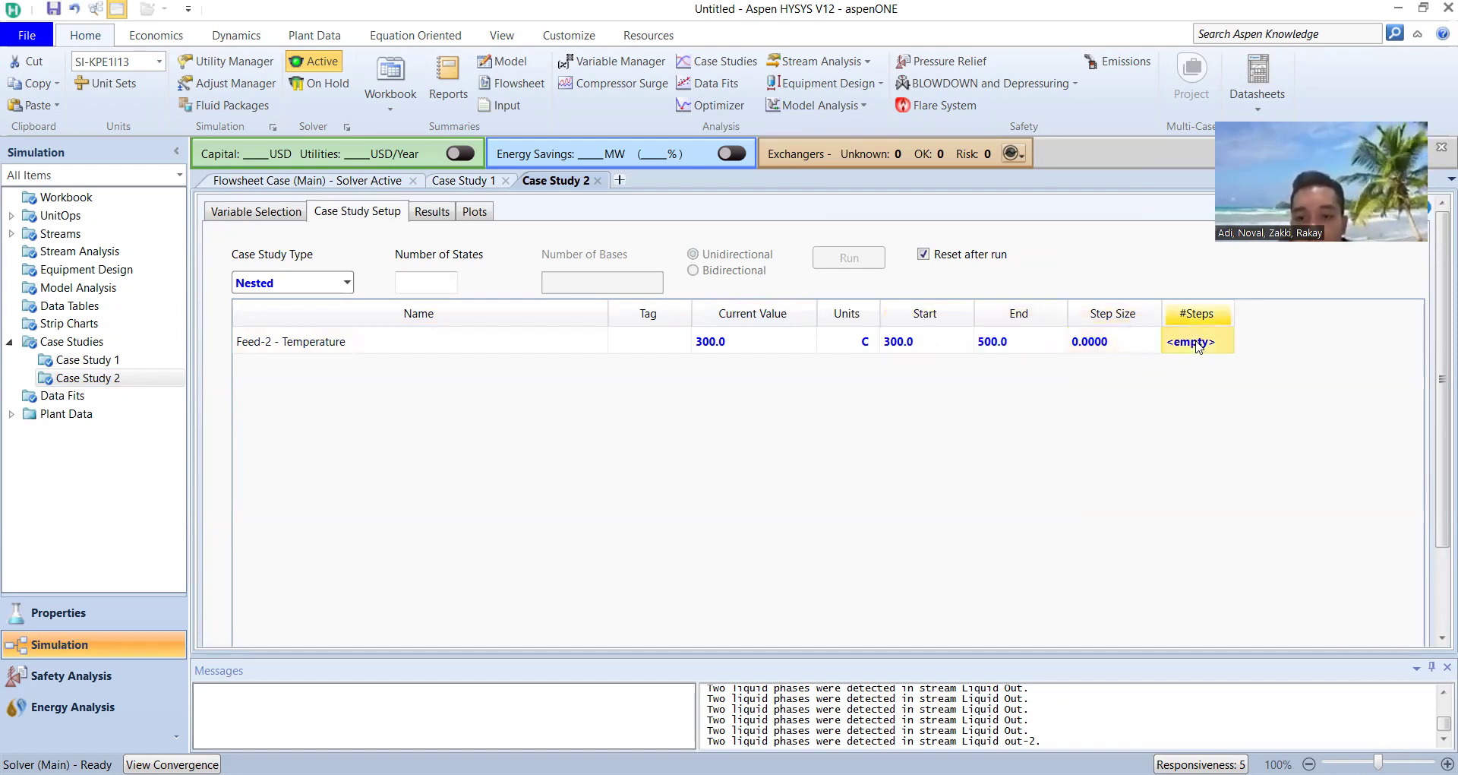
pyautogui.write('5')
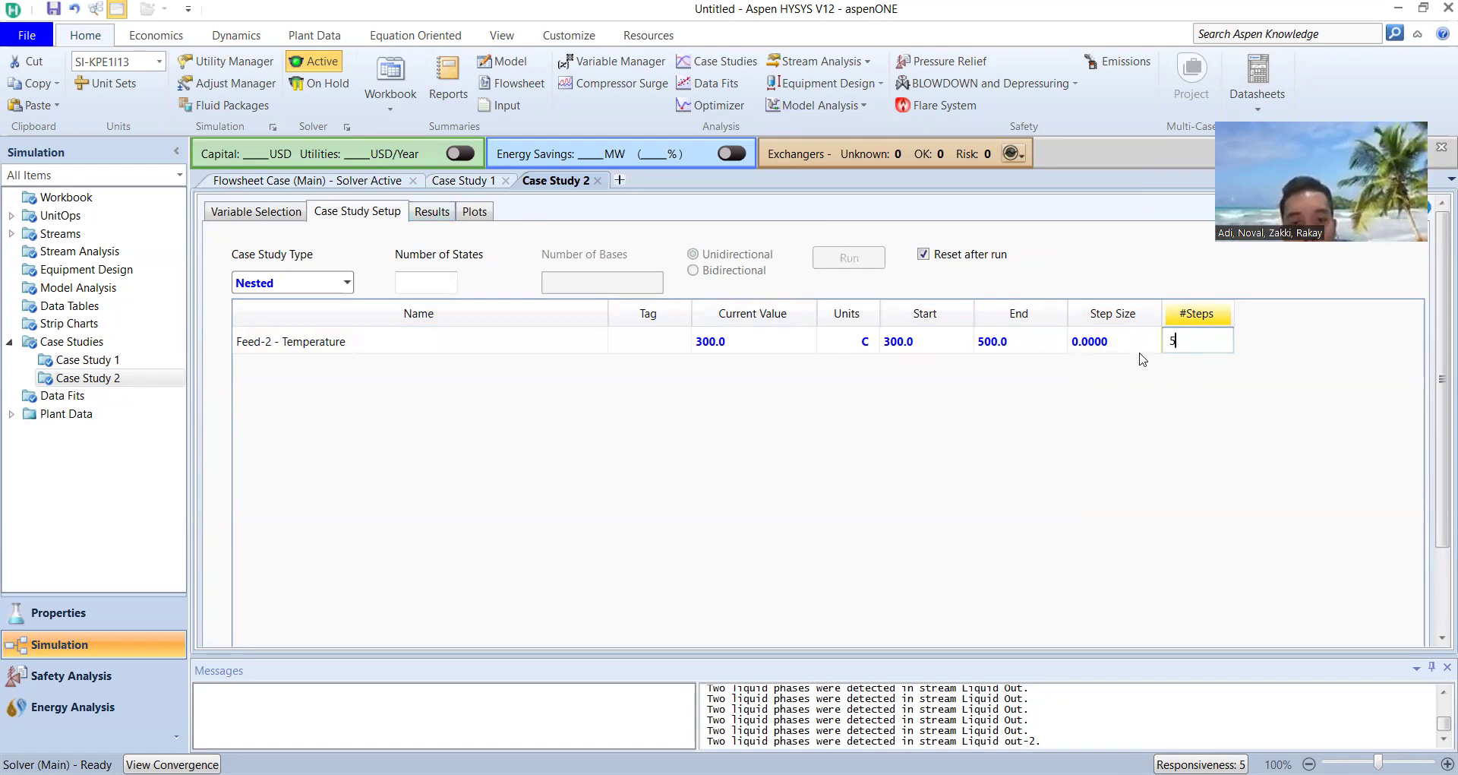
pyautogui.press('Return')
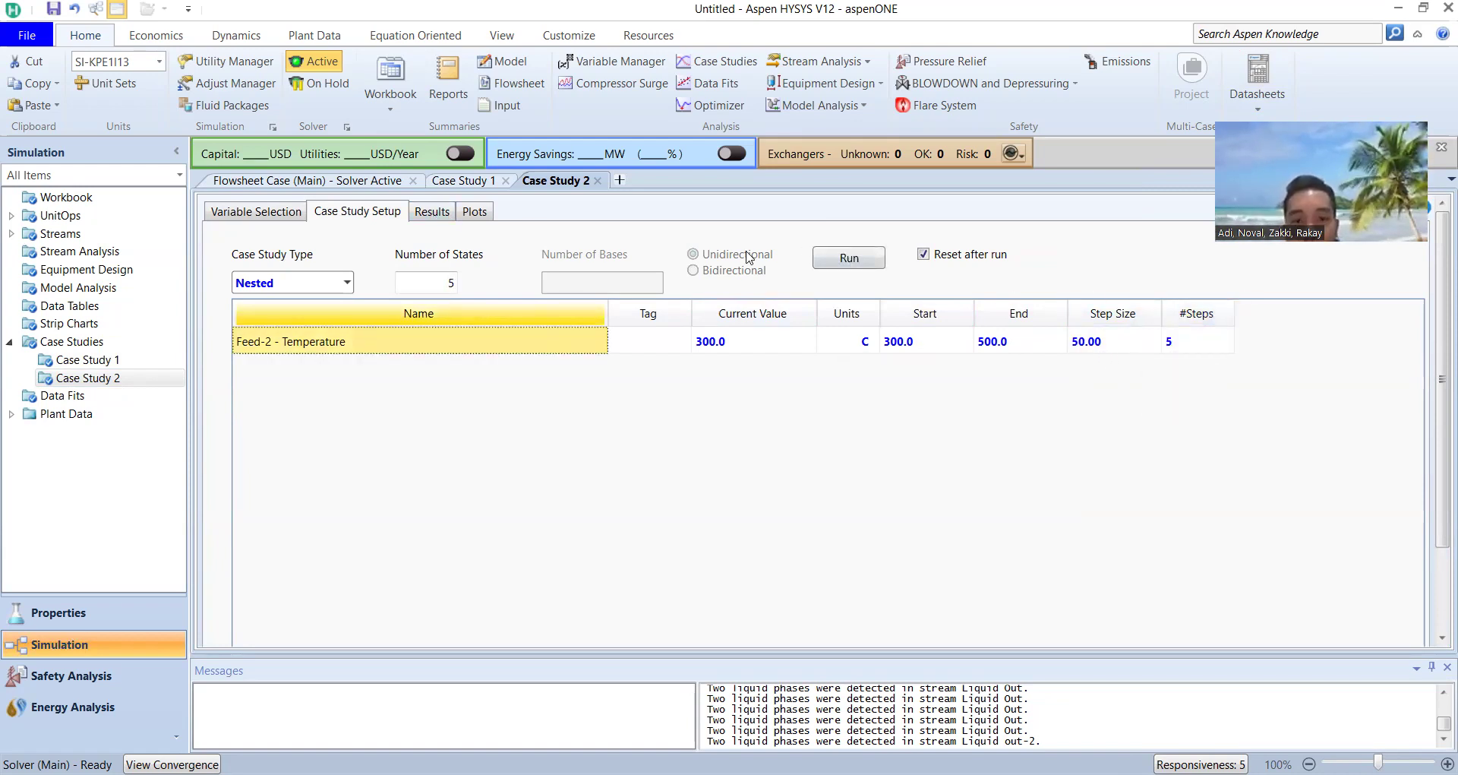
# - Run Case Study 2 and review the table of outlet temperatures against Feed-2 temperature
pyautogui.click(850, 260)
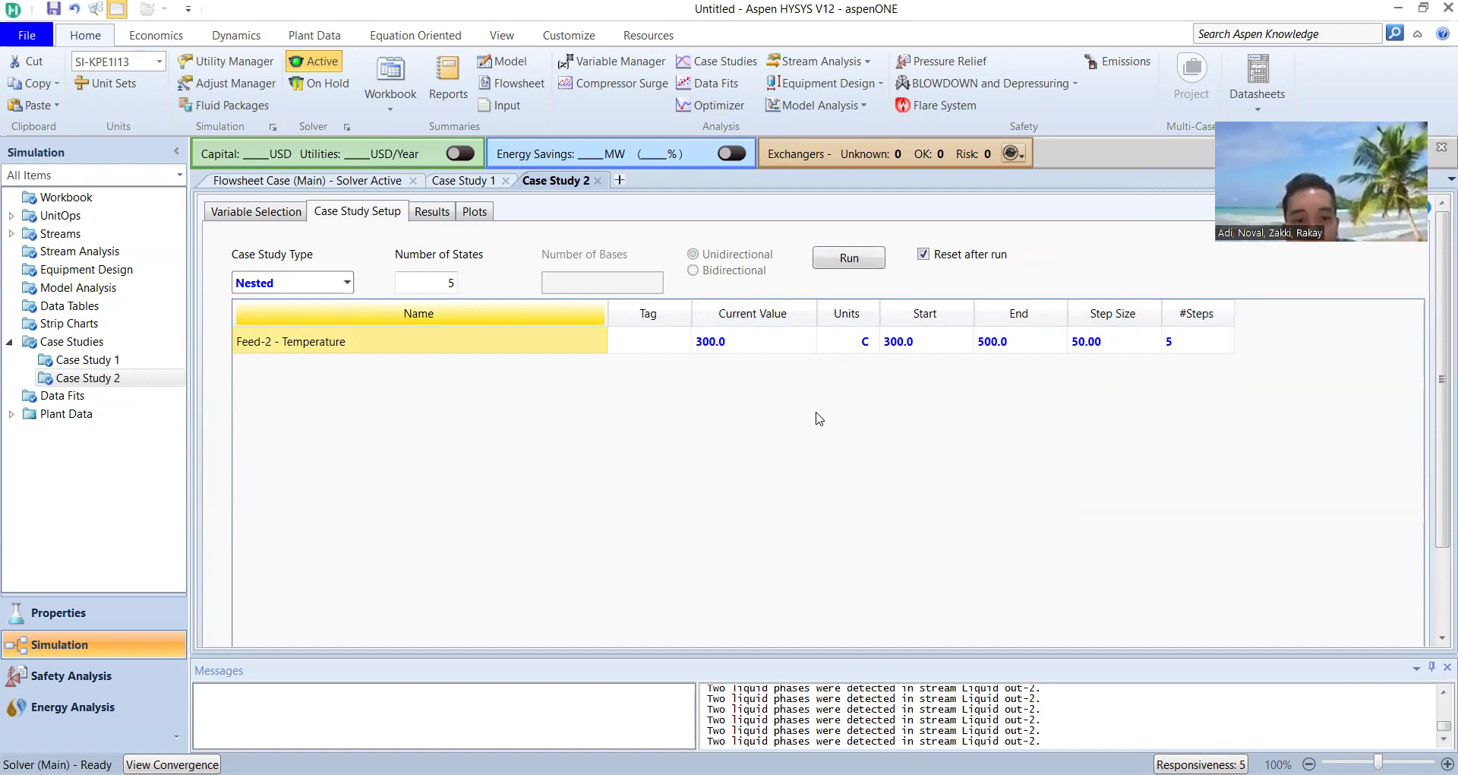
pyautogui.click(849, 259)
pyautogui.click(439, 215)
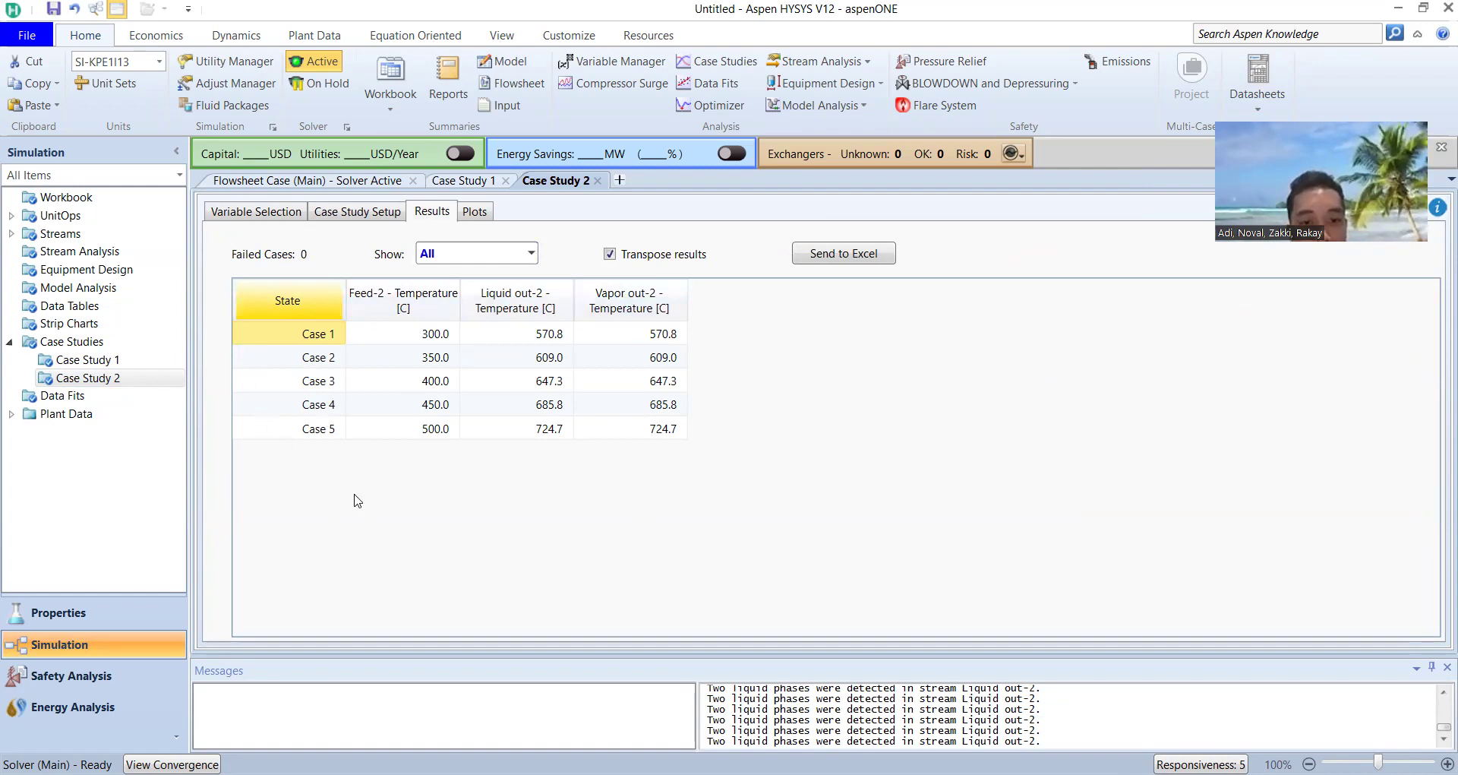
pyautogui.moveTo(654, 358)
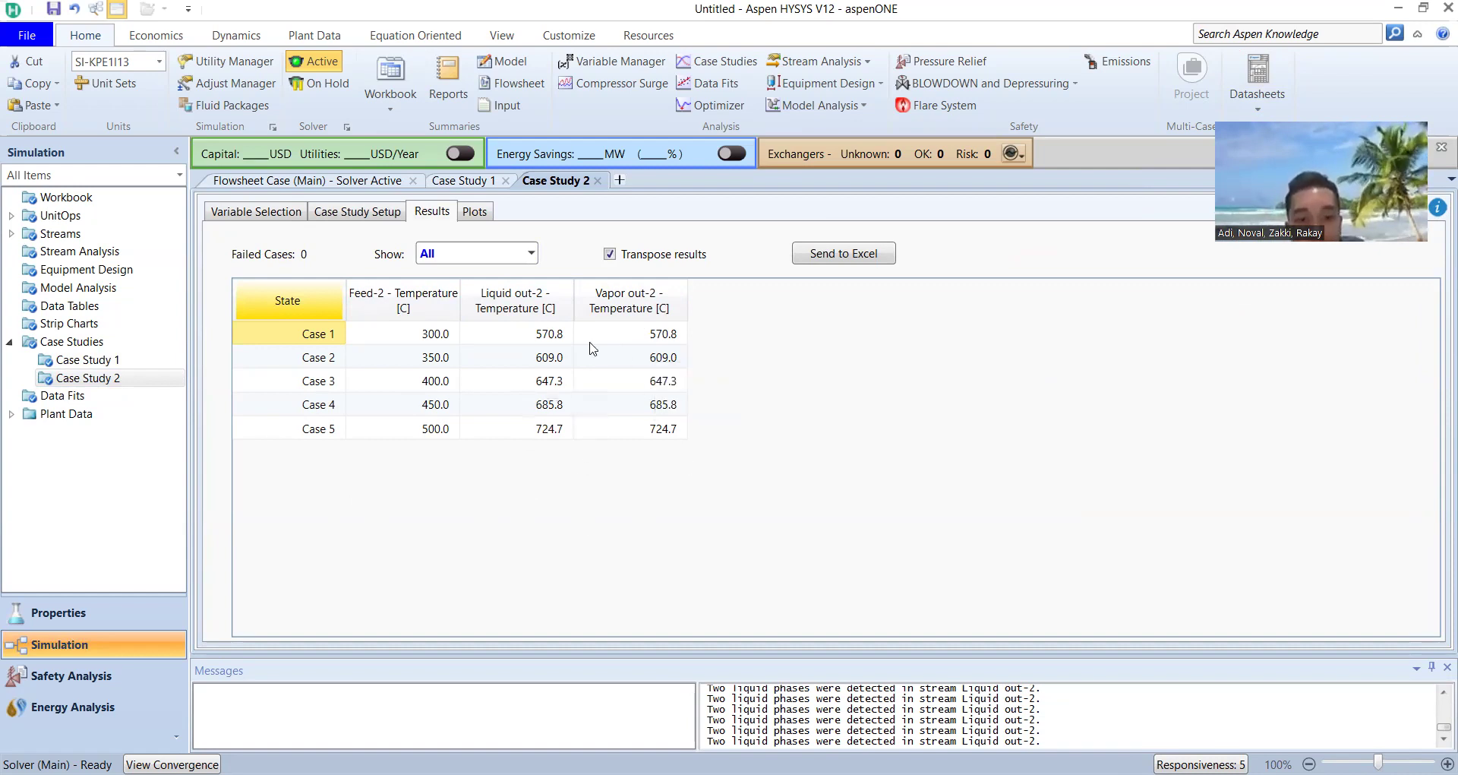
pyautogui.click(439, 431)
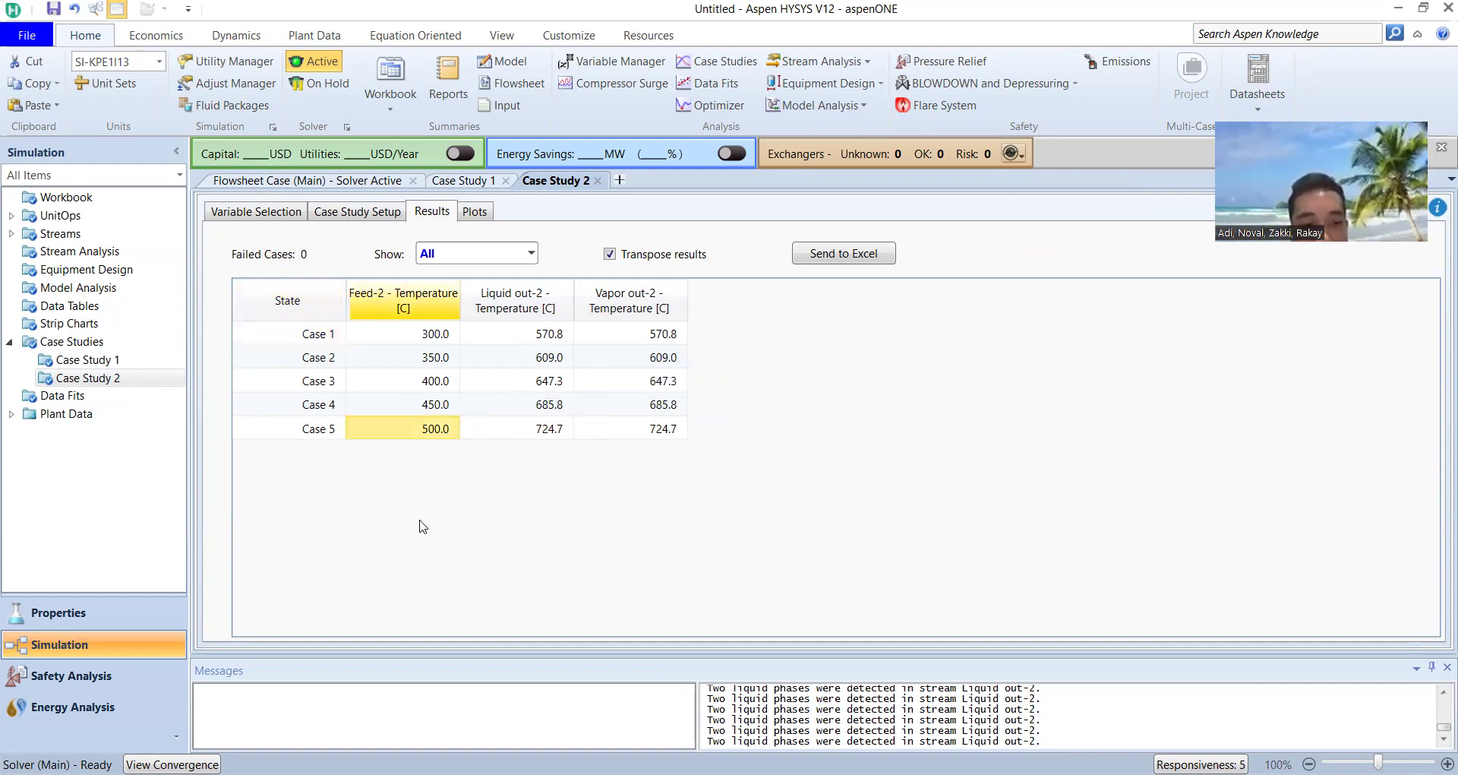